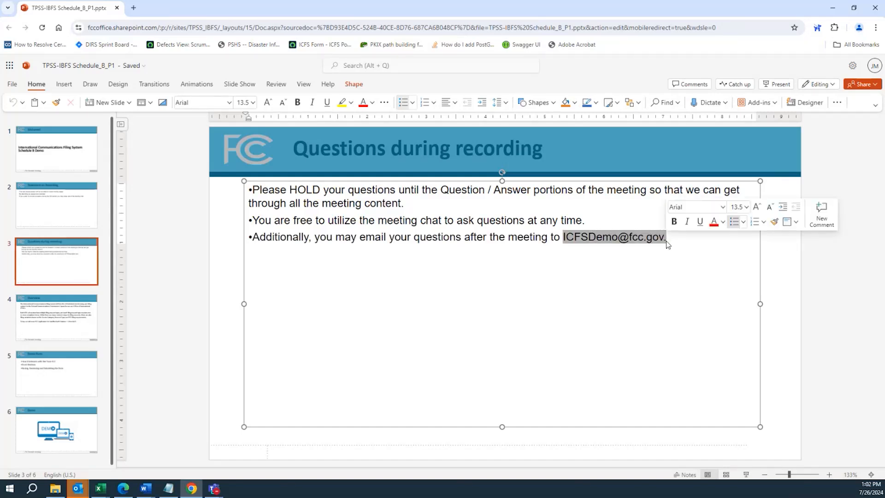
Show the Overview slide and highlight "Schedule B" in its closing sentence
click(86, 321)
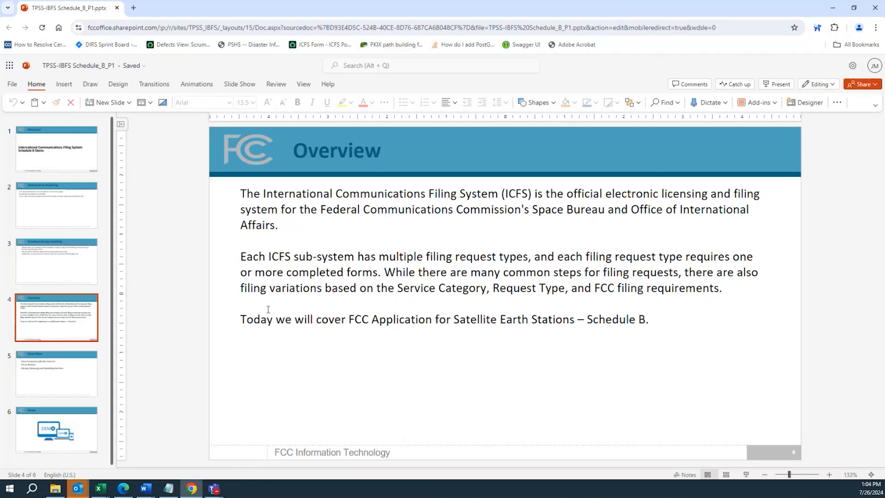
click(586, 320)
drag(587, 319, 645, 325)
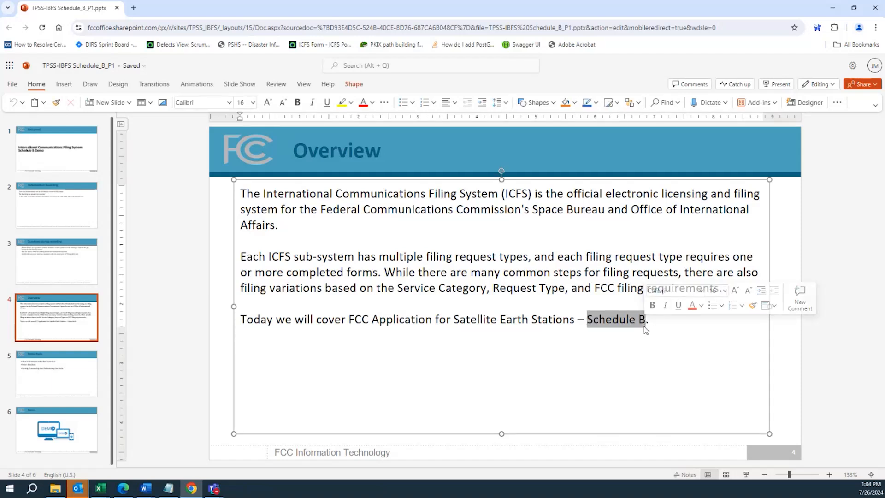
click(588, 320)
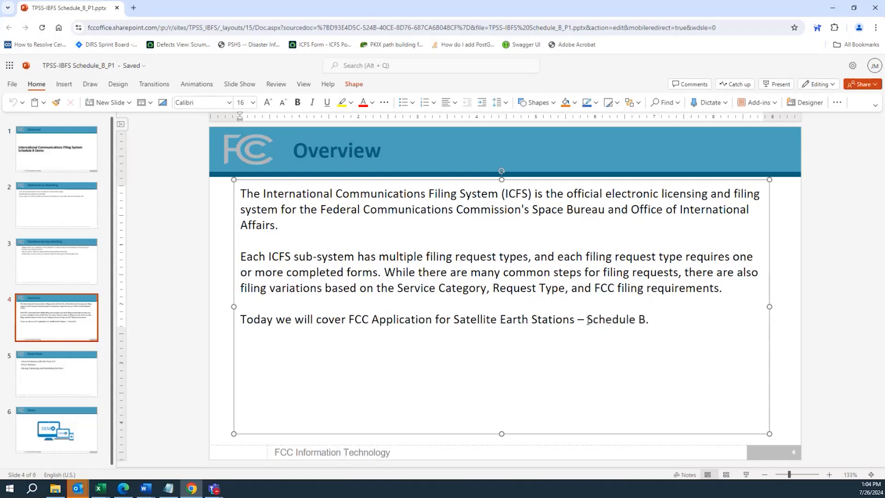
drag(588, 321, 647, 324)
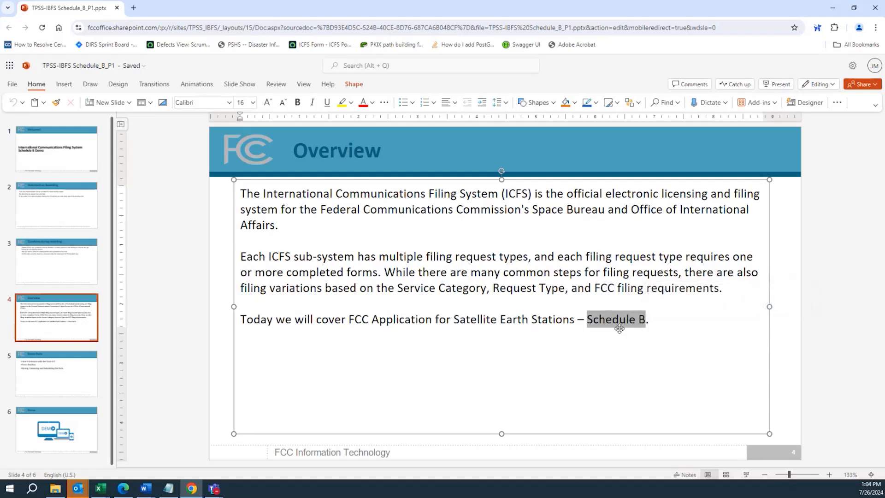
click(555, 320)
Present the Demo Parts slide by highlighting its three bullets in order, finishing on the Demo slide
click(69, 369)
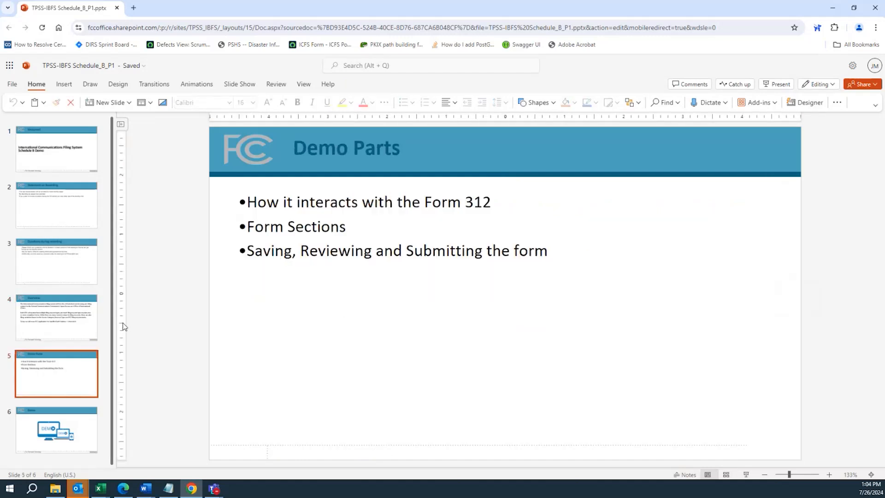
drag(248, 205, 275, 208)
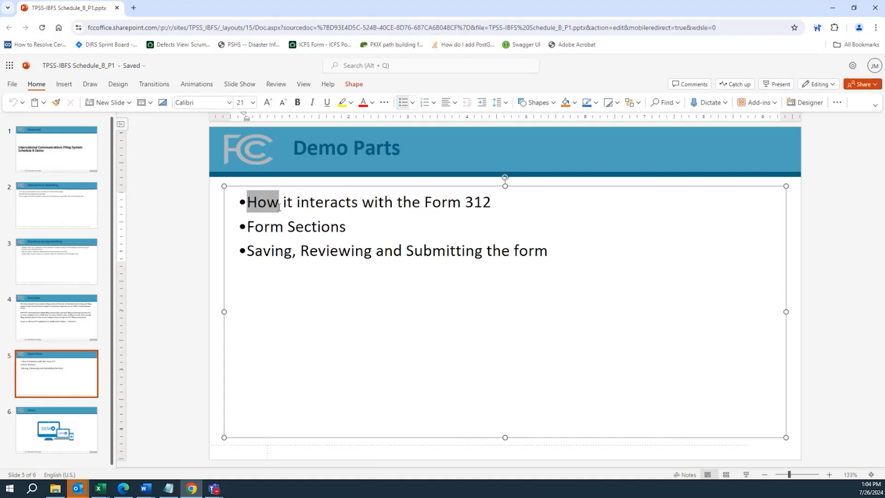
drag(279, 207, 495, 210)
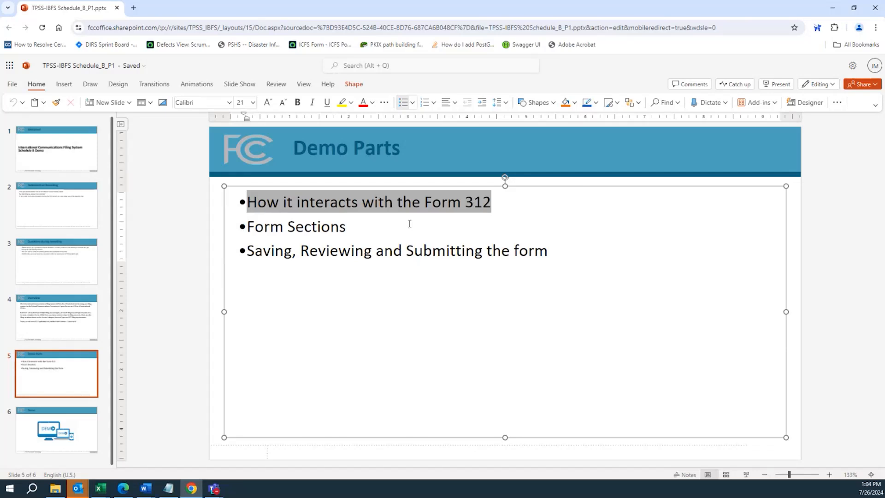
drag(364, 226, 245, 226)
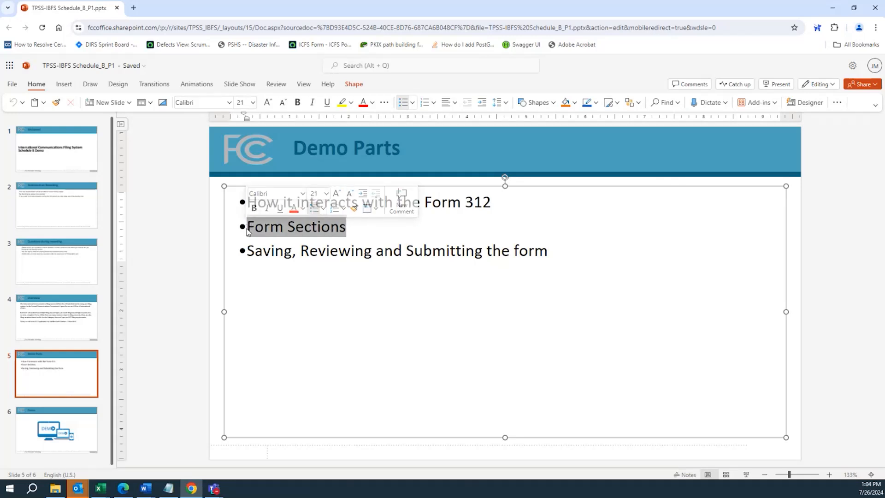
click(249, 249)
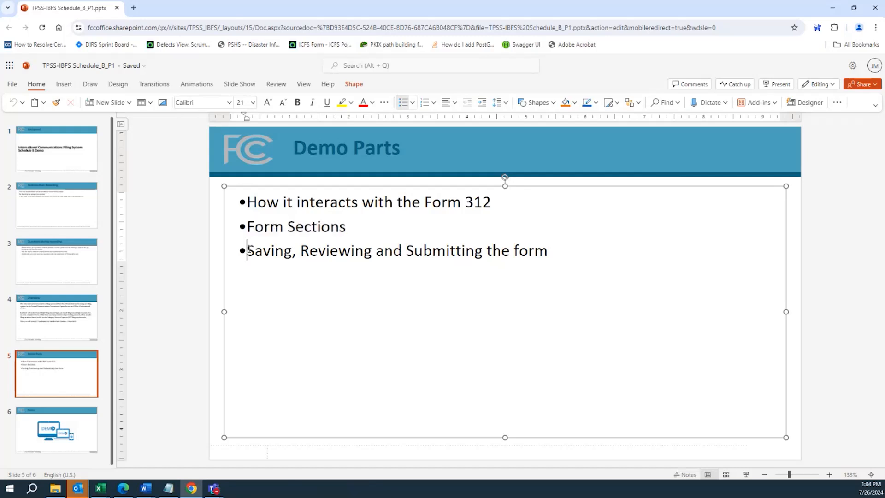
drag(249, 249, 544, 261)
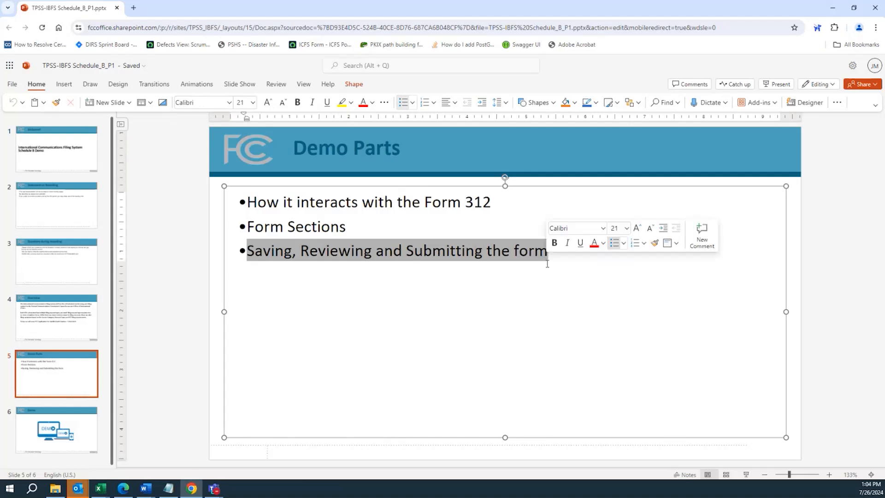
click(52, 439)
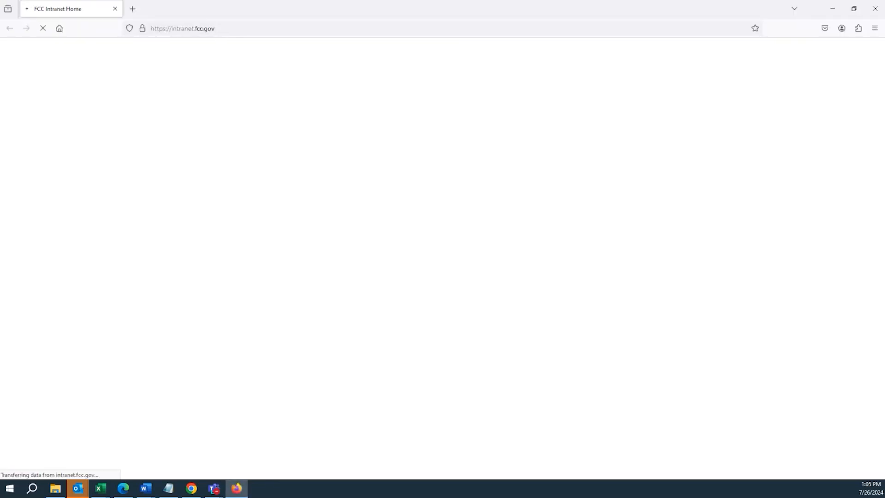
Load the ICFS home portal at fccuat.servicenowservices.com/ibfs in Firefox
click(200, 27)
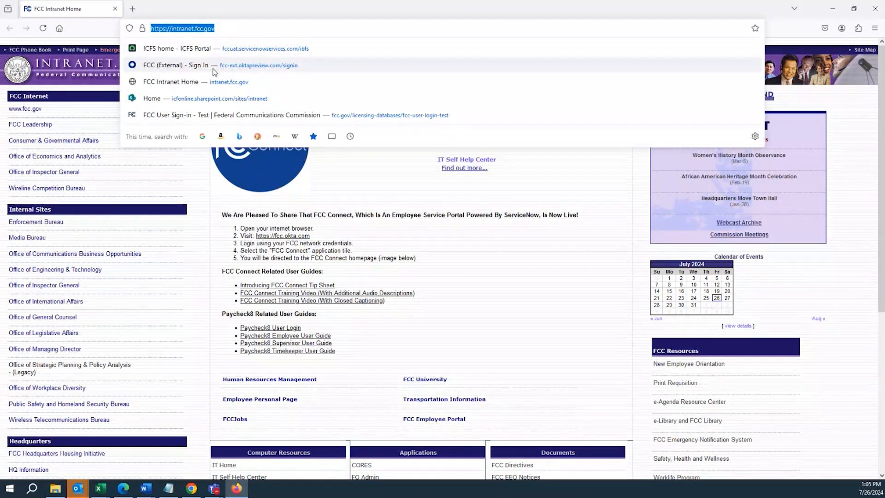
click(239, 48)
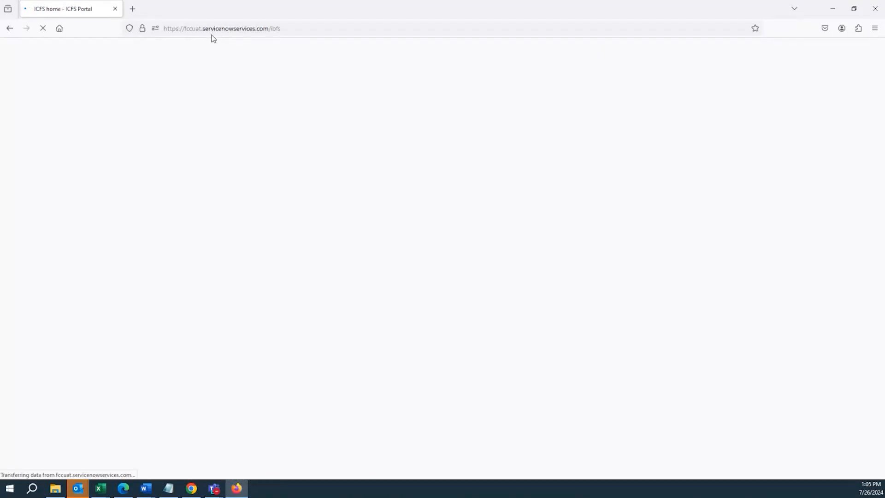
click(213, 30)
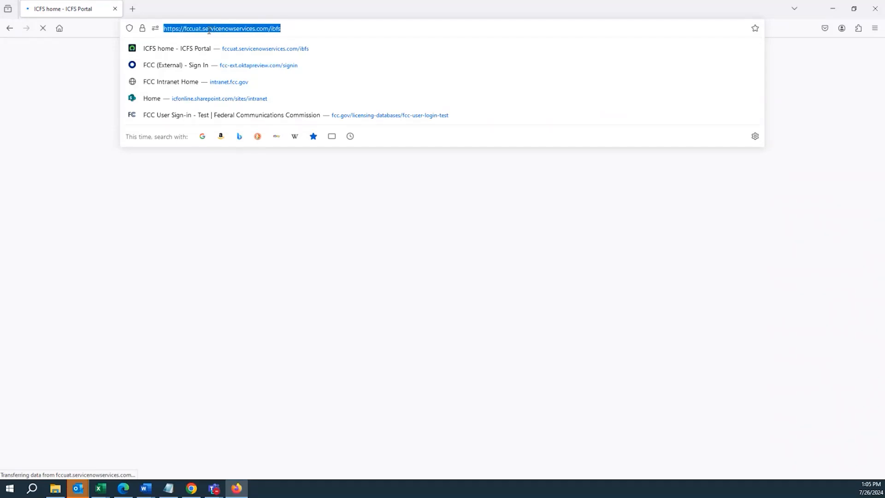
click(47, 138)
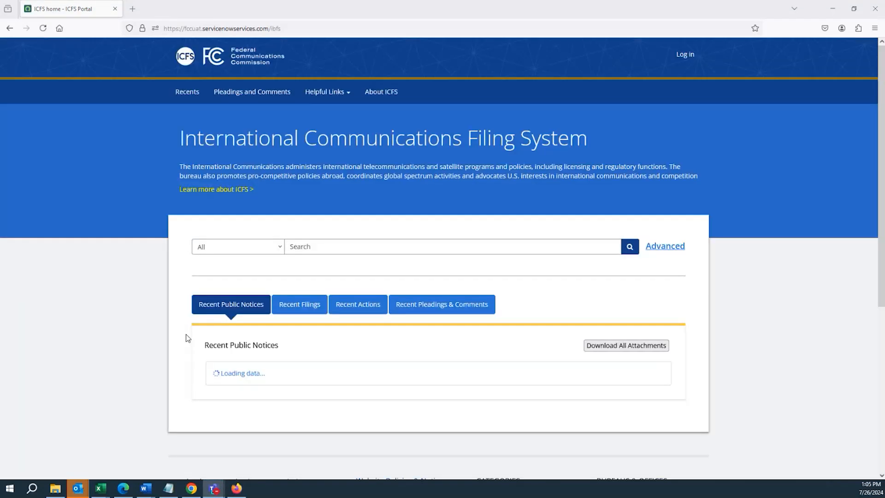
Log in to the ICFS portal with the first saved username and its stored account password
click(696, 54)
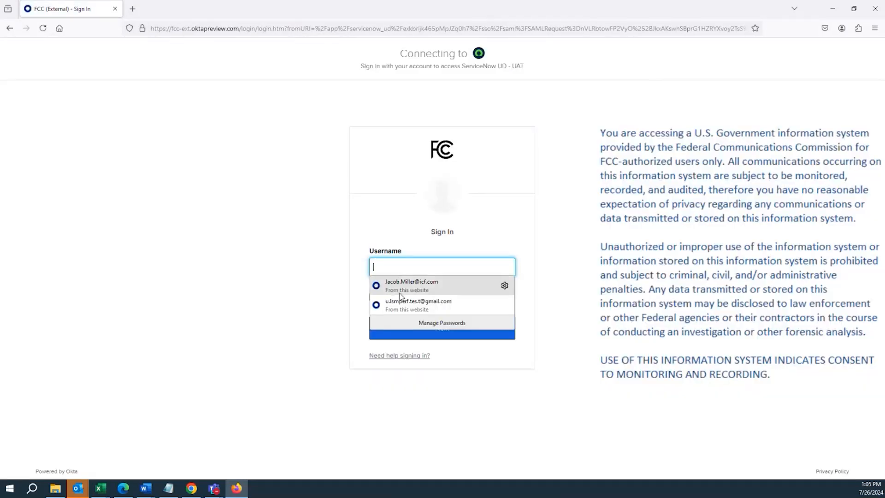
click(401, 291)
click(405, 328)
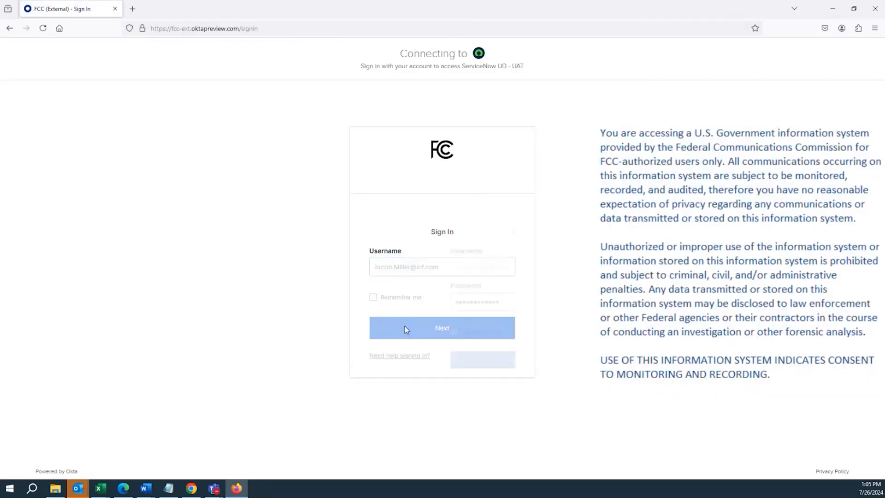
click(406, 365)
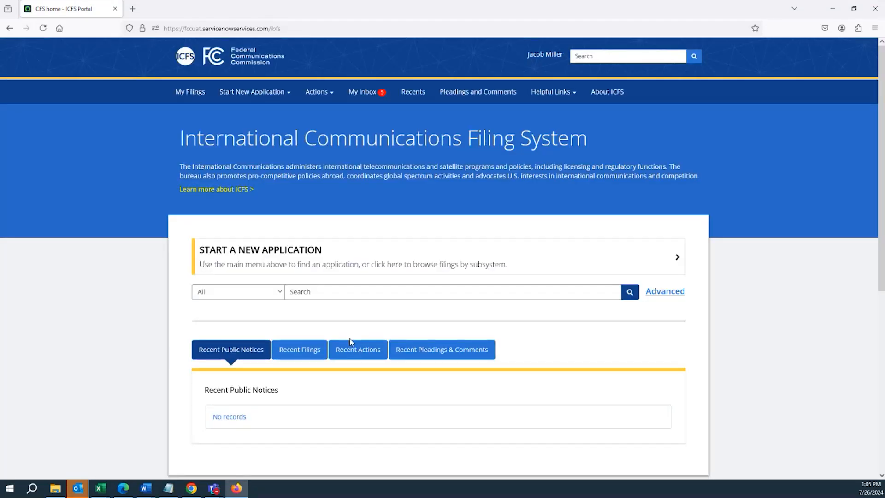
Open the draft license filing described as "Demo Schedule B 7/26" from My Filings
click(190, 98)
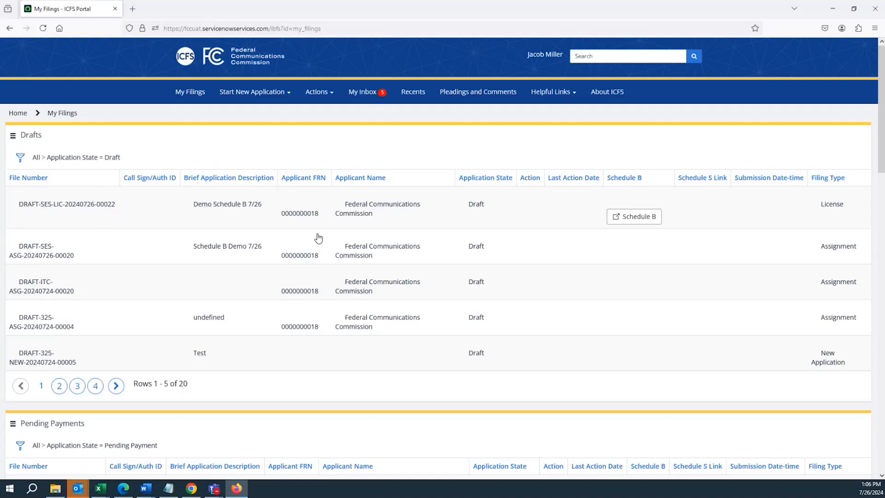
click(300, 213)
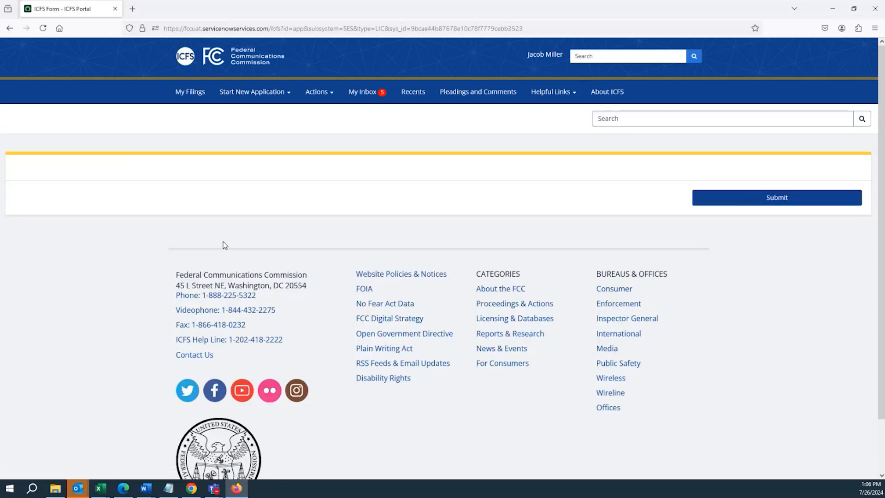
Examine the available Class of Station options under item 25a, leaving the list without choosing a different class
scroll(179, 226, down, 10)
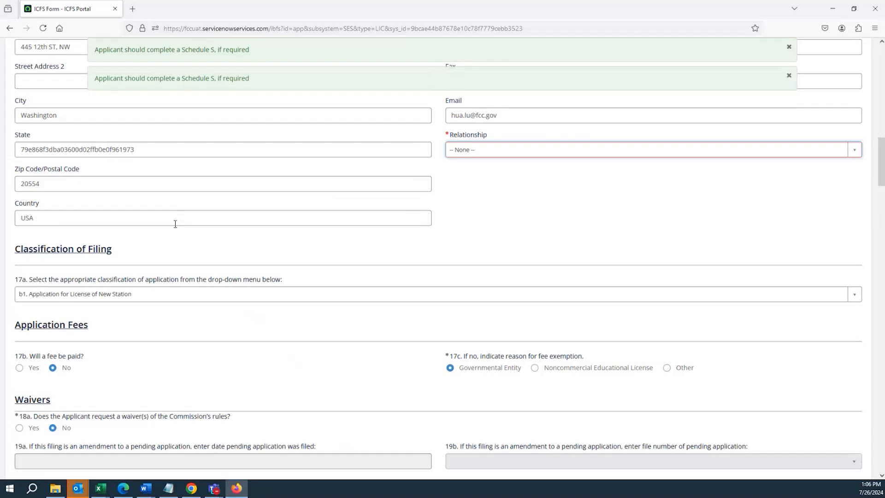
scroll(169, 229, down, 5)
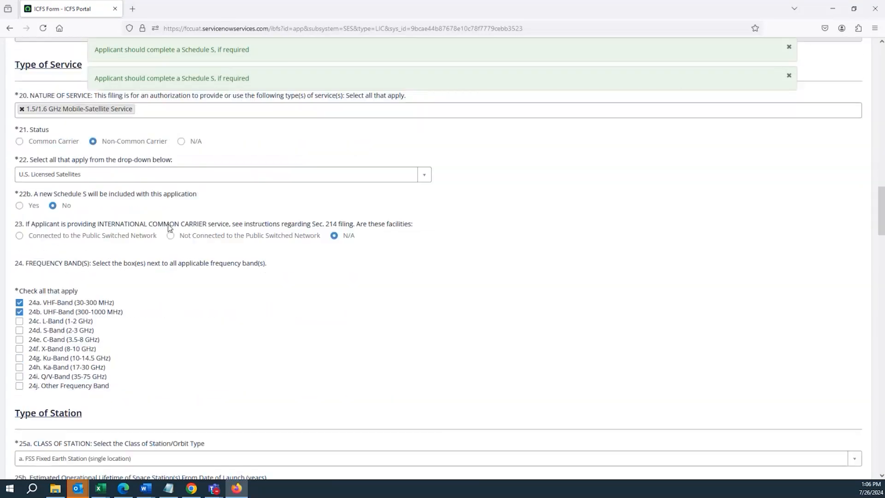
scroll(152, 159, down, 3)
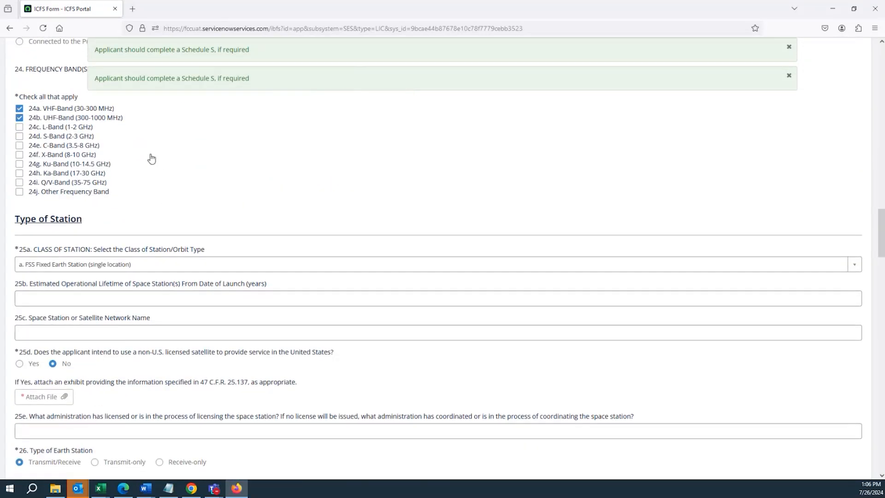
click(160, 186)
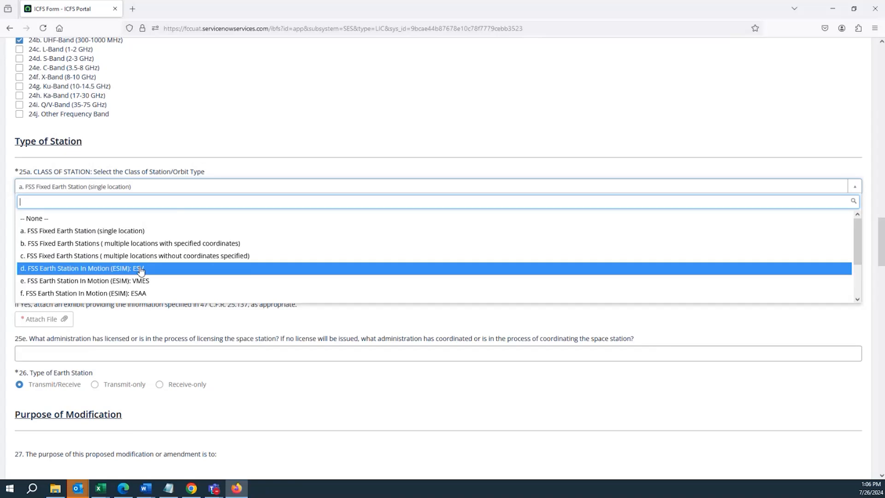
scroll(138, 267, down, 2)
scroll(133, 258, up, 2)
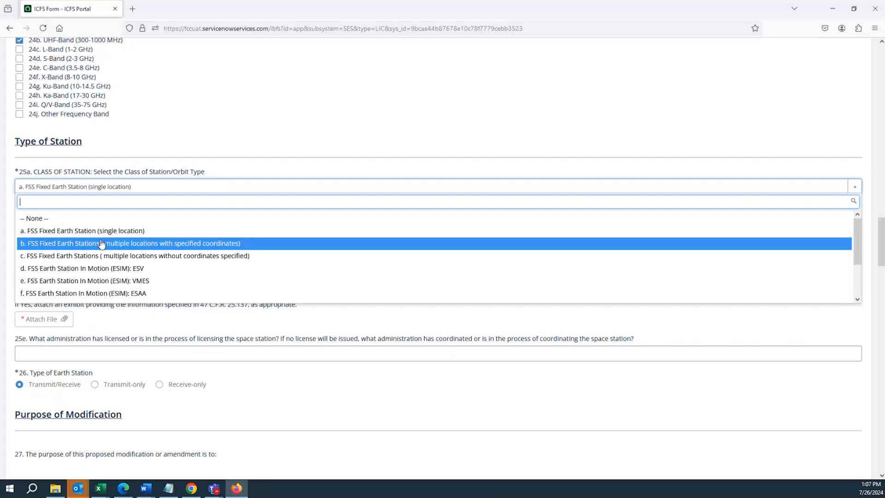
scroll(89, 260, down, 1)
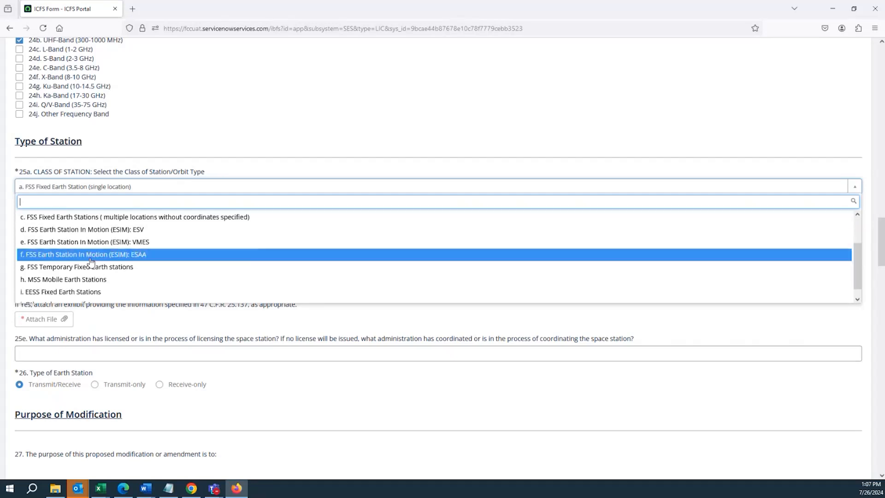
scroll(89, 292, down, 1)
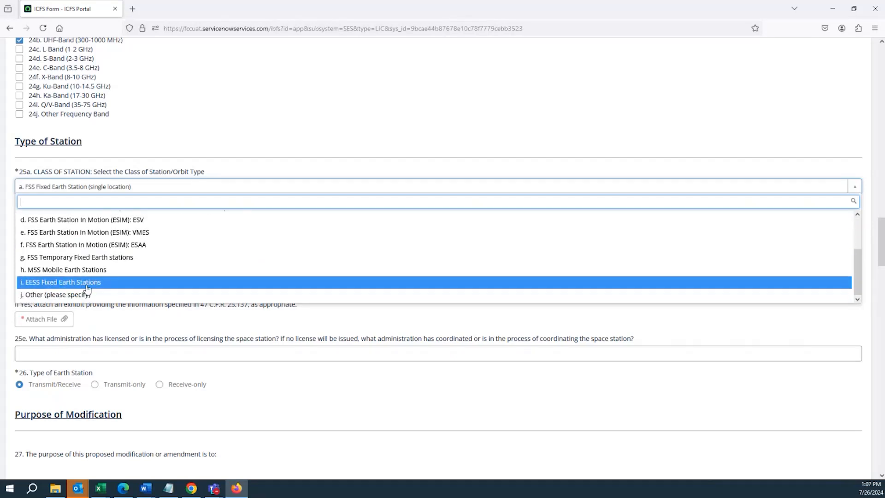
scroll(87, 295, up, 3)
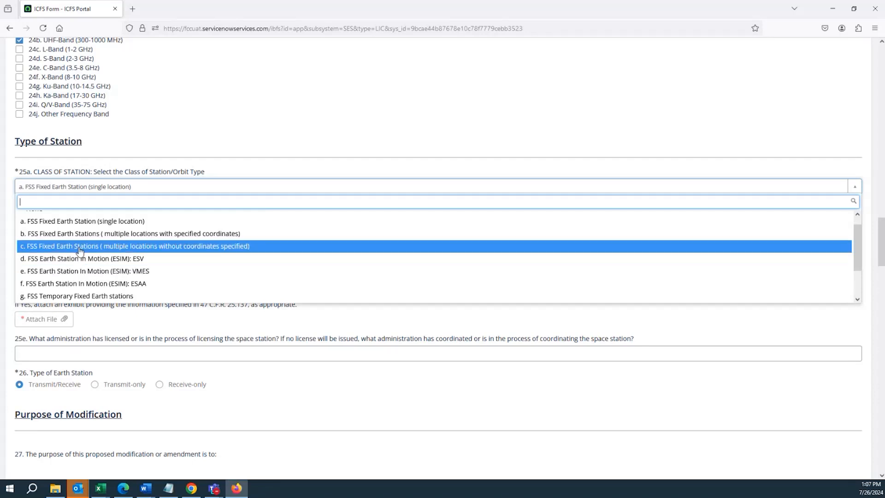
scroll(82, 253, down, 1)
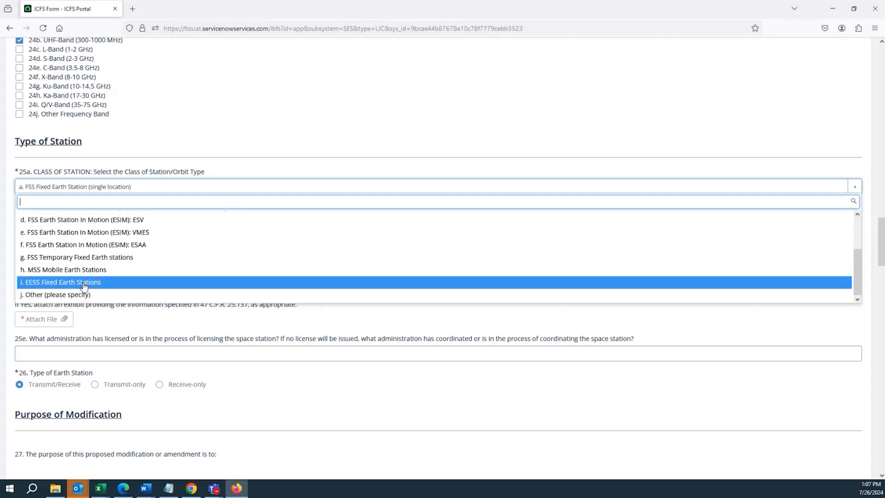
scroll(84, 286, up, 1)
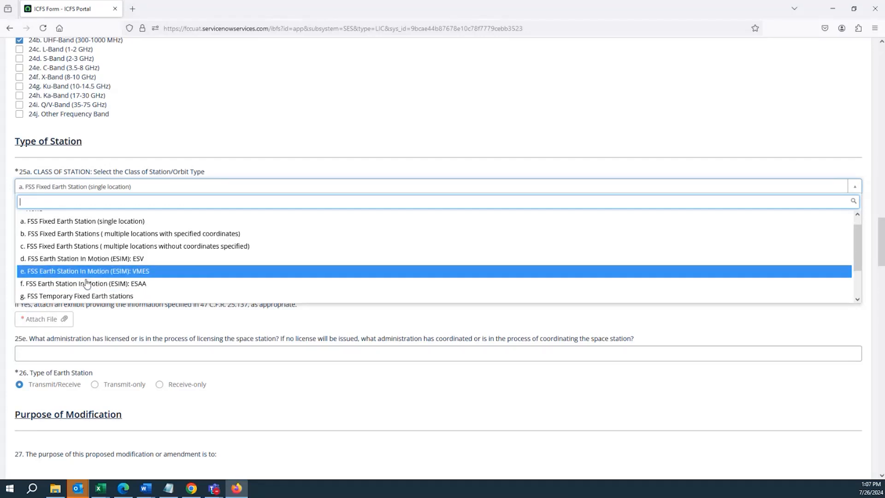
scroll(85, 284, down, 1)
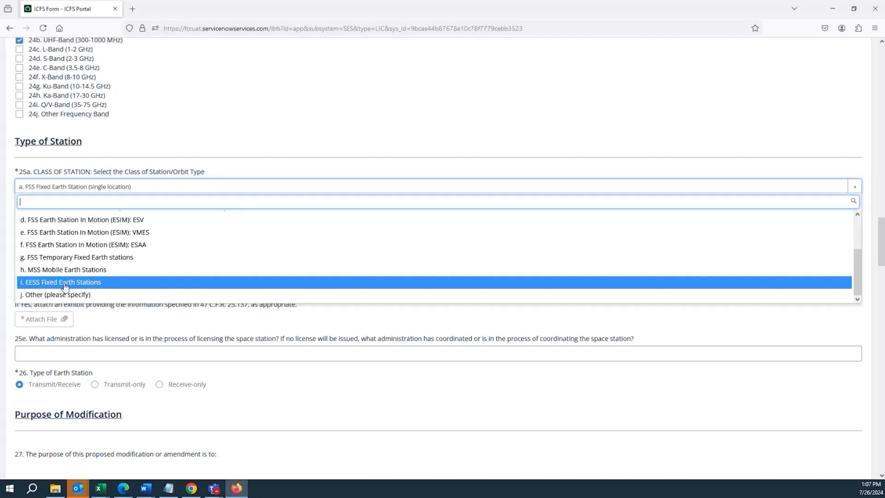
click(12, 280)
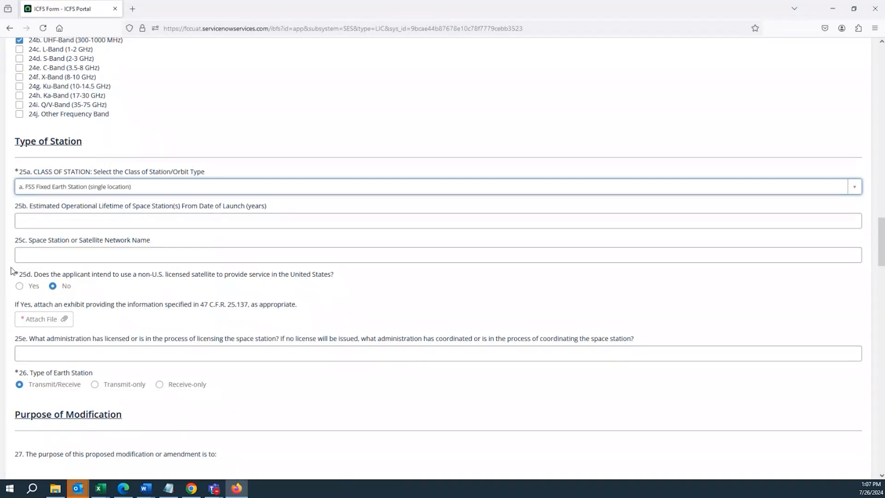
Alternate the Type of Earth Station in item 26 between Transmit-only and Transmit/Receive, ending on Transmit/Receive
scroll(15, 271, down, 3)
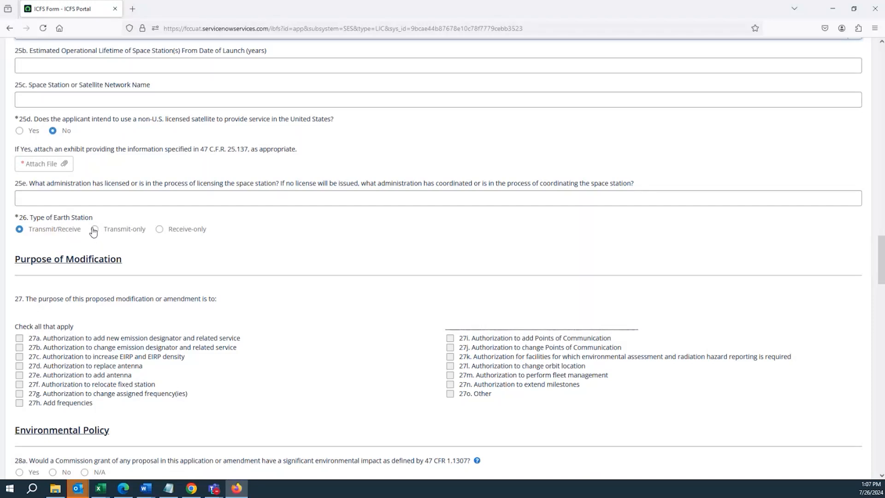
click(94, 230)
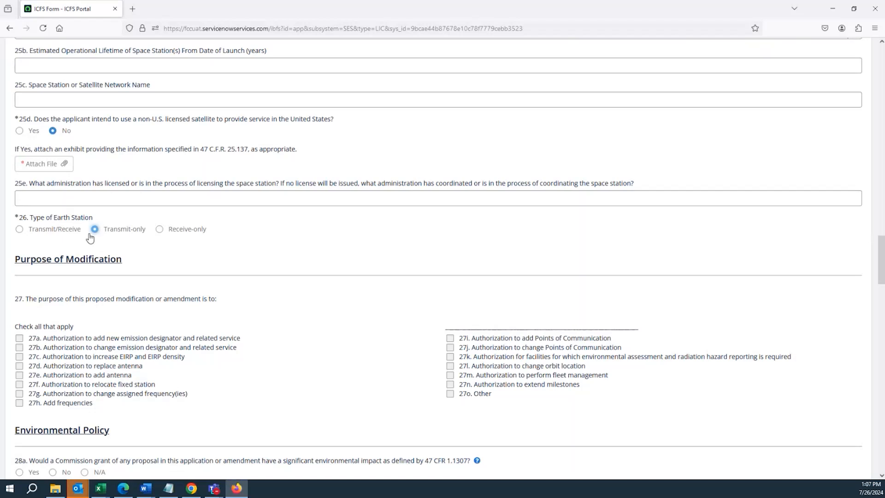
click(19, 229)
click(93, 231)
click(17, 232)
click(95, 231)
click(21, 231)
click(93, 232)
click(20, 231)
click(94, 232)
click(19, 229)
scroll(124, 312, up, 3)
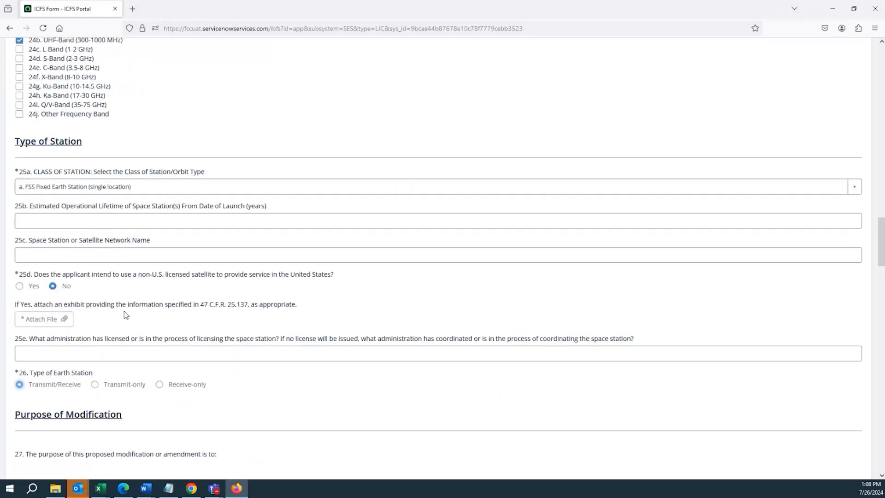
Open Schedule B for editing from the beginning of the Form 312 application
scroll(124, 317, up, 15)
scroll(105, 331, up, 7)
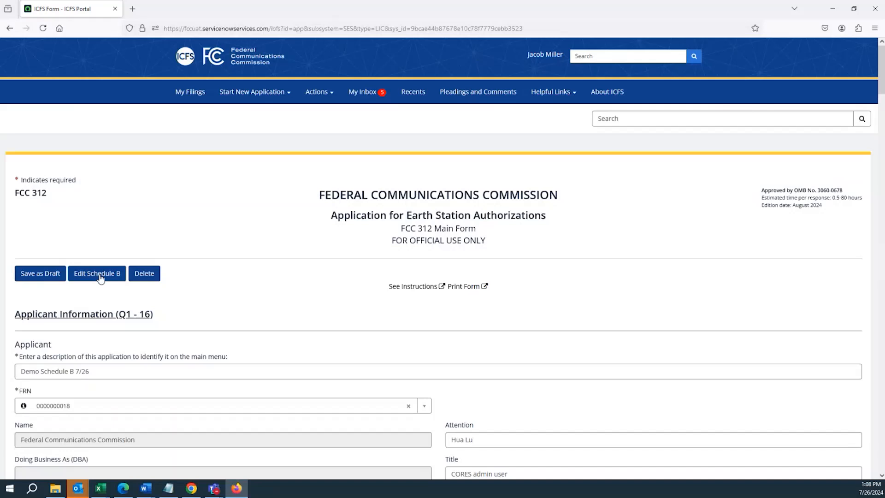
click(98, 275)
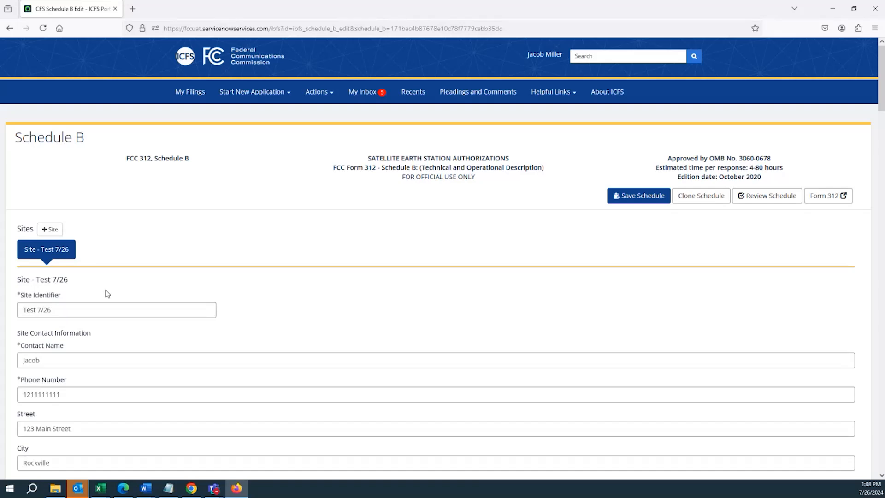
Add a blank new site to Schedule B and delete that same site again
click(49, 231)
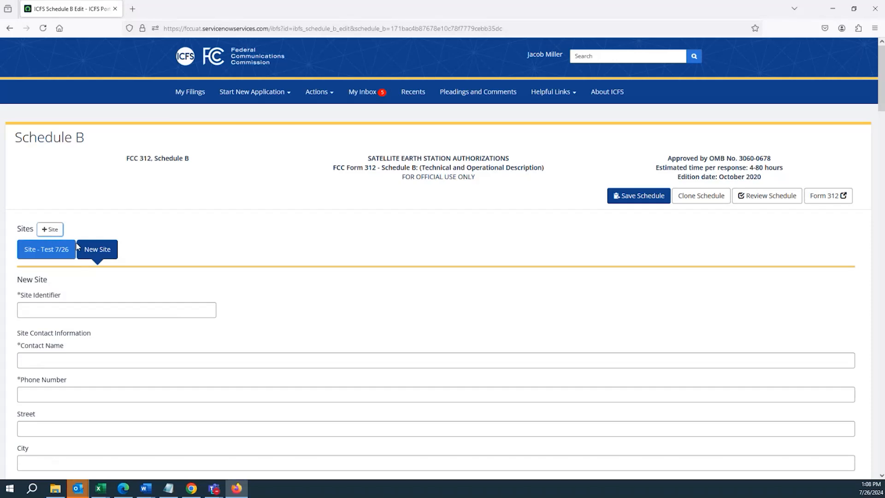
scroll(500, 234, down, 3)
drag(882, 100, 878, 402)
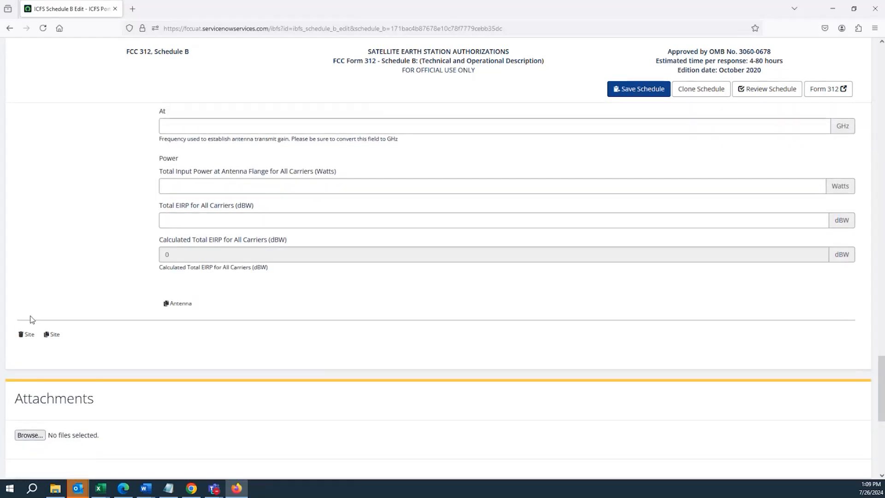
click(22, 340)
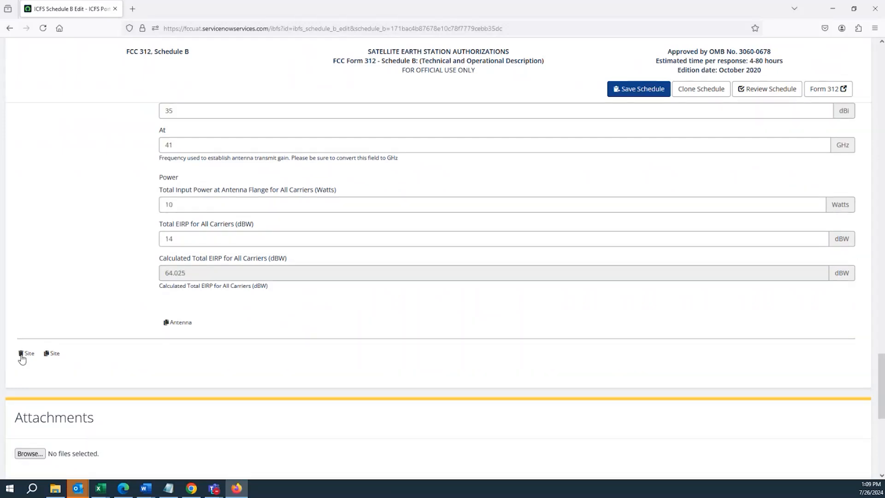
Examine the Site Identifier field of the "Test 7/26" site
scroll(43, 325, up, 3)
scroll(44, 332, up, 15)
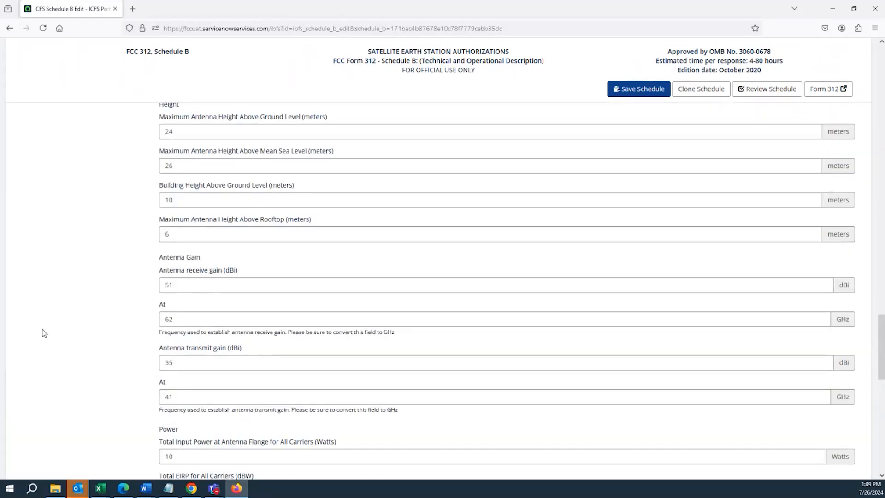
scroll(40, 339, up, 20)
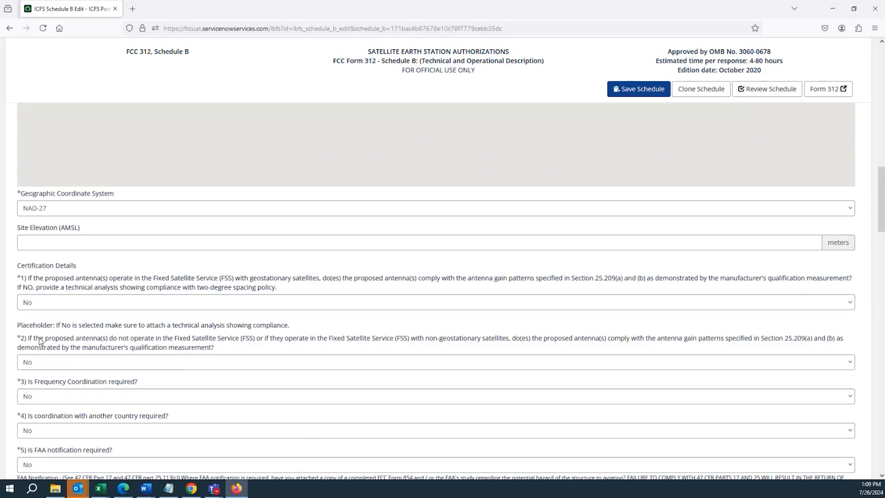
scroll(39, 337, up, 2)
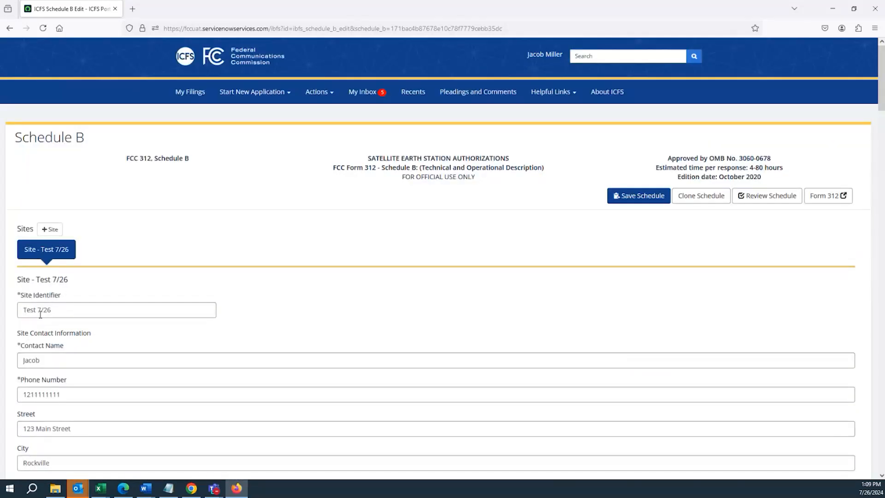
click(41, 311)
key(ctrl+a)
click(53, 359)
key(ctrl+a)
click(53, 309)
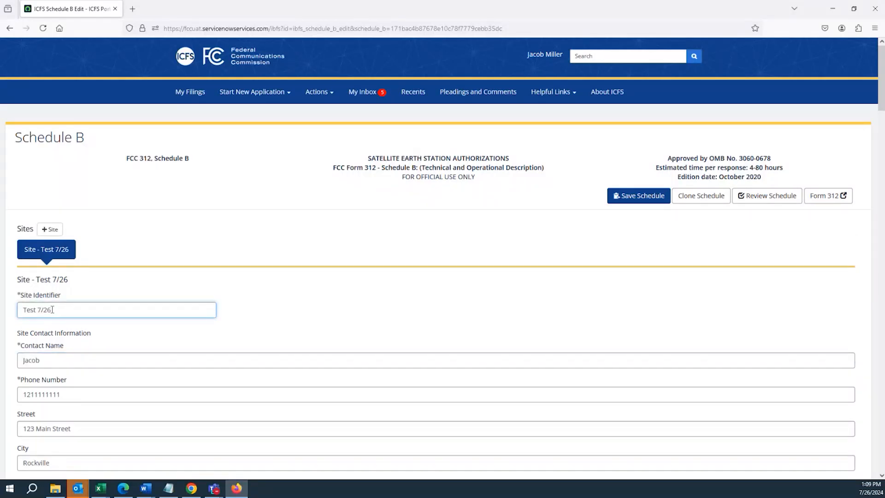
drag(52, 310, 21, 312)
Examine the Site Contact Information fields, from contact name and phone number through street, city, county, state and zipcode
scroll(24, 307, down, 1)
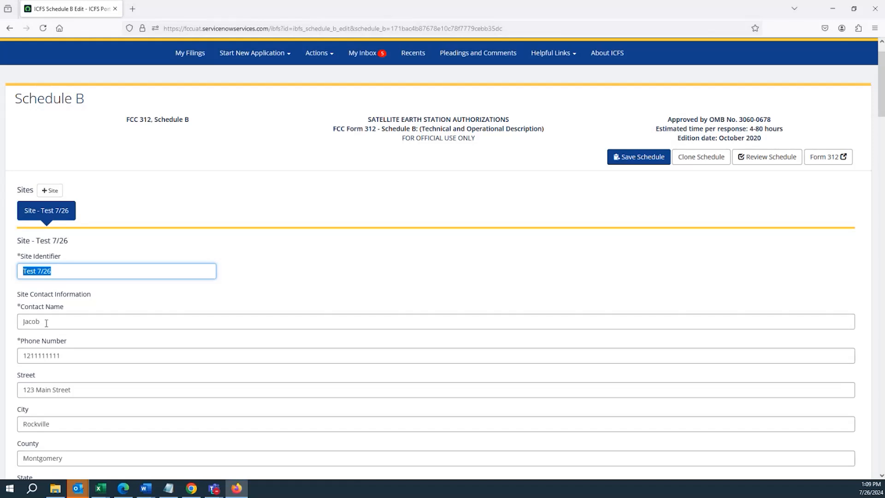
click(46, 322)
double_click(46, 322)
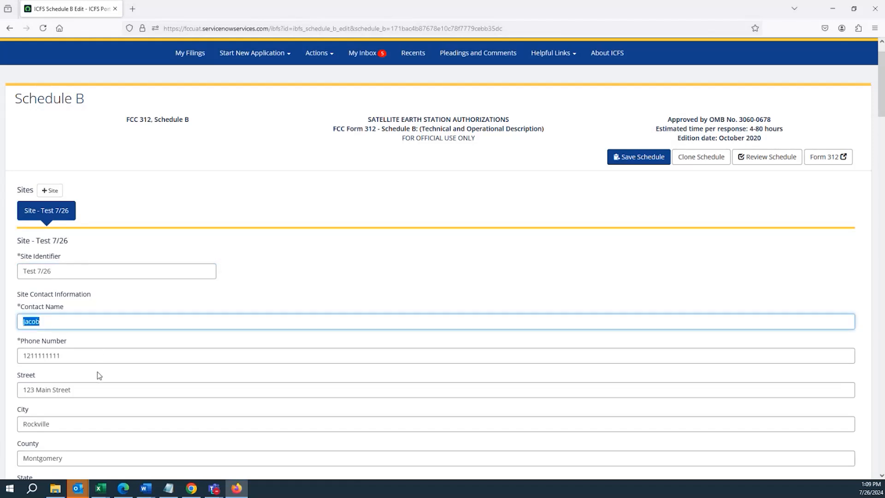
click(62, 326)
double_click(62, 326)
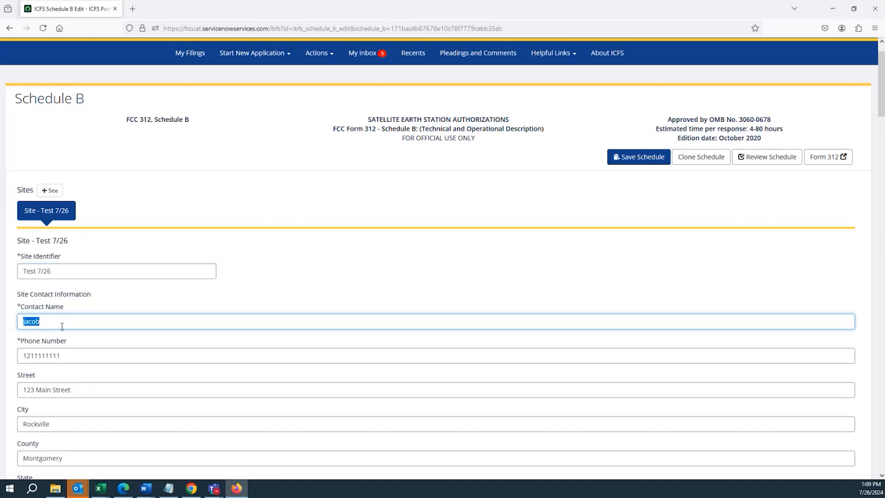
double_click(72, 354)
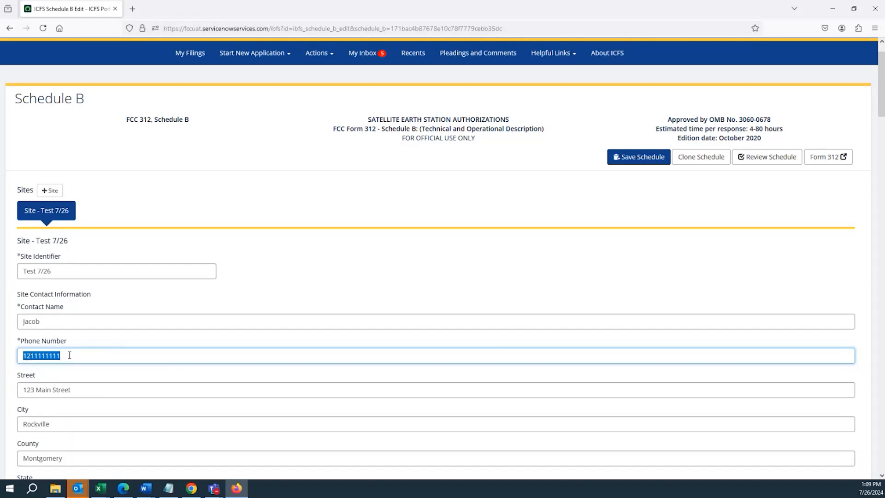
click(71, 371)
scroll(71, 356, down, 3)
scroll(73, 344, down, 3)
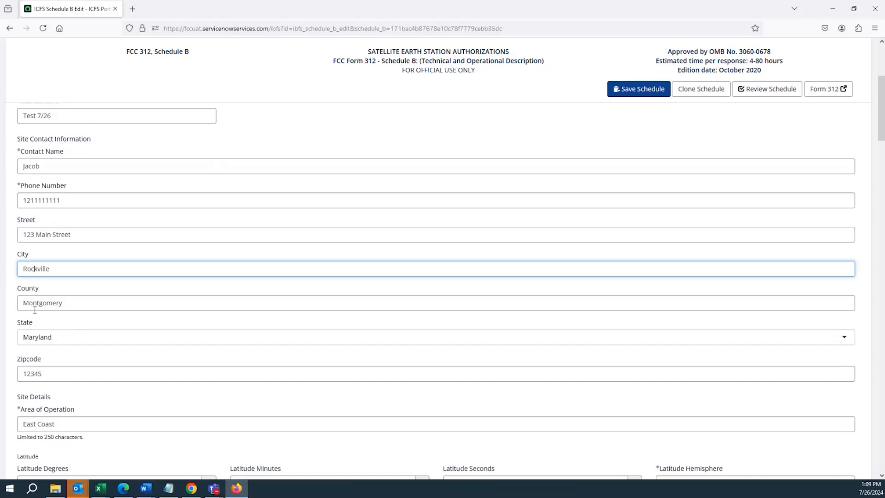
click(35, 336)
click(1, 345)
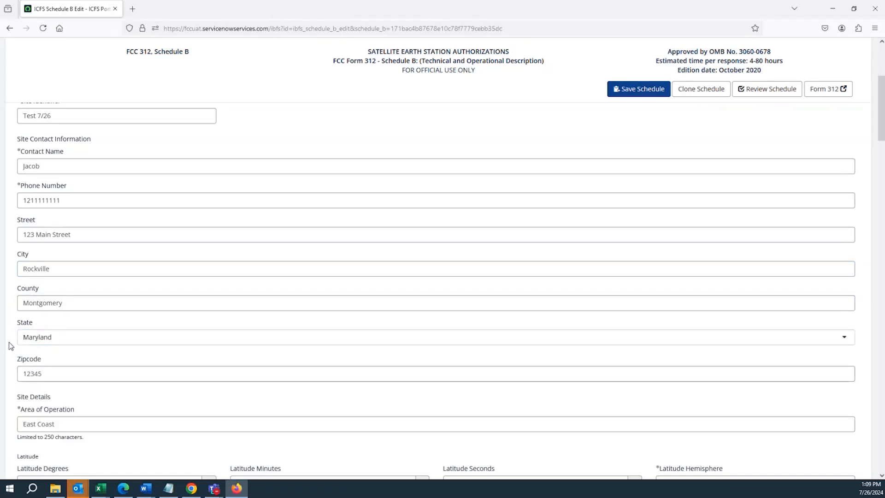
click(21, 360)
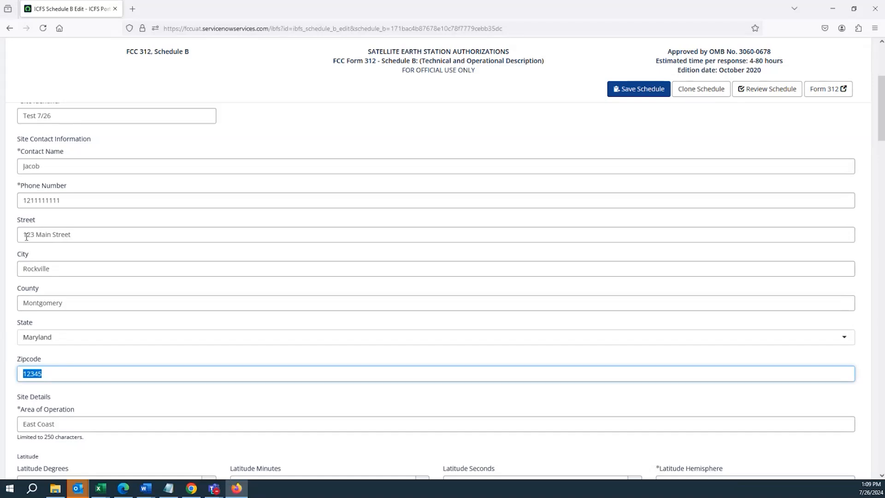
scroll(33, 262, down, 5)
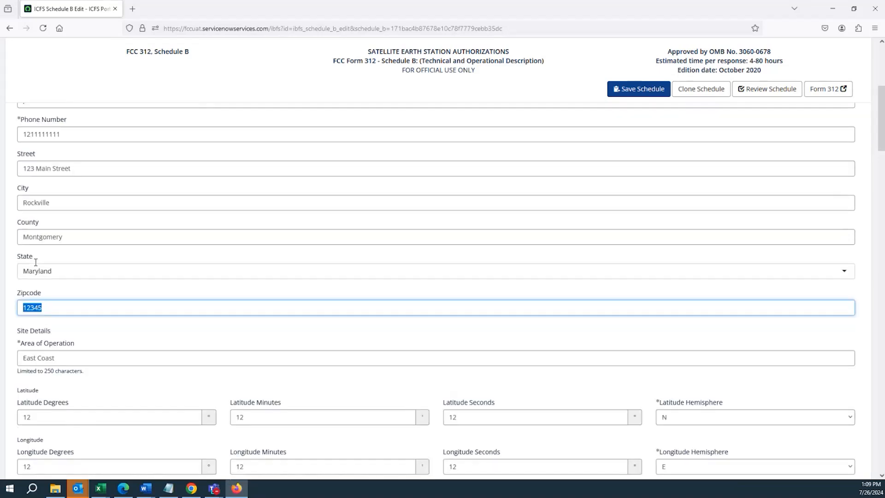
Examine the site's Area of Operation and its latitude degrees, minutes, seconds and hemisphere options
click(33, 265)
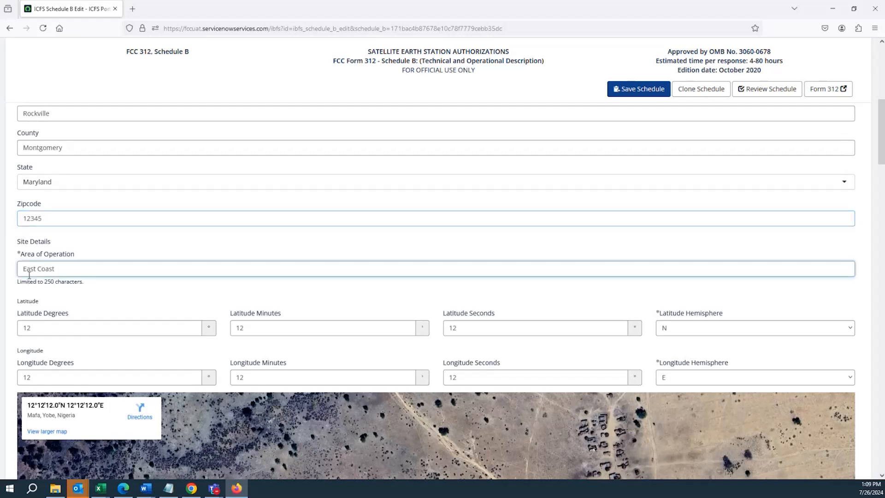
triple_click(31, 269)
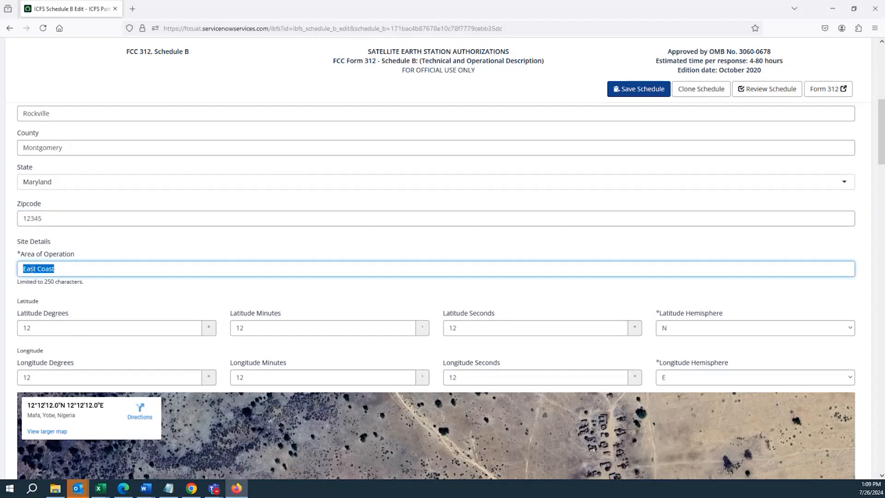
click(41, 327)
click(660, 331)
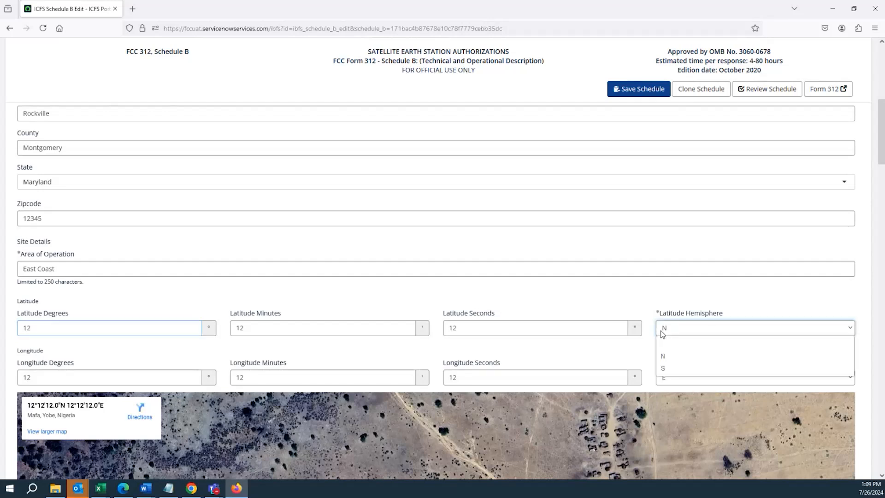
click(662, 331)
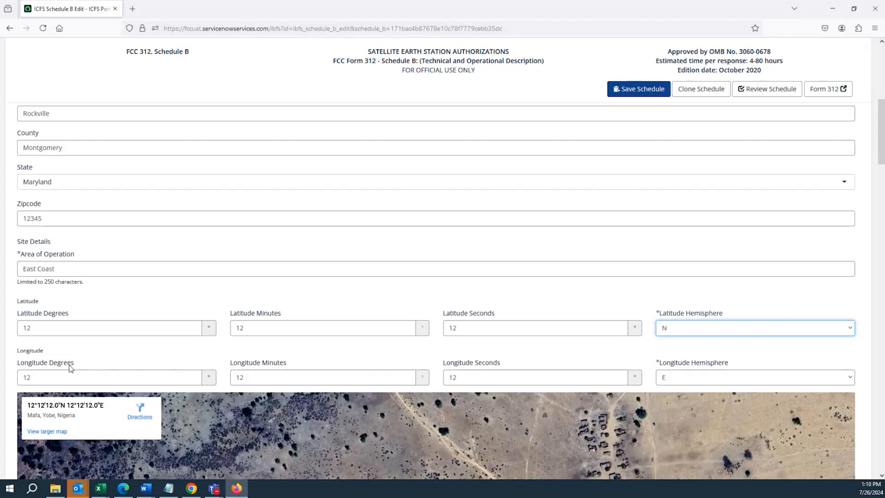
click(91, 330)
double_click(60, 326)
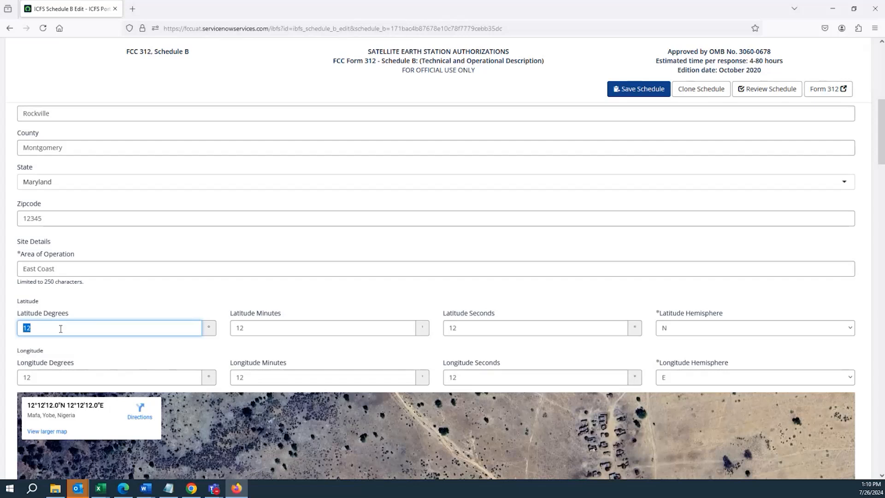
click(60, 329)
click(62, 356)
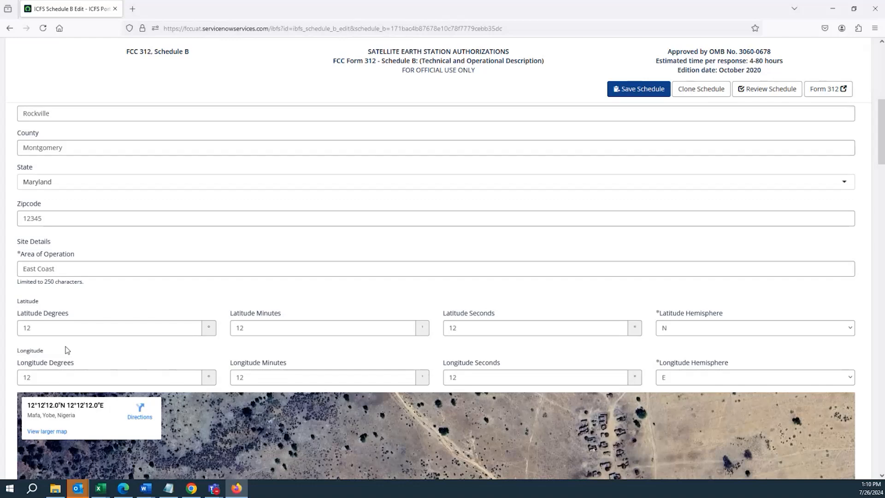
scroll(65, 350, down, 2)
scroll(66, 335, up, 2)
key(Tab)
key(Tab)
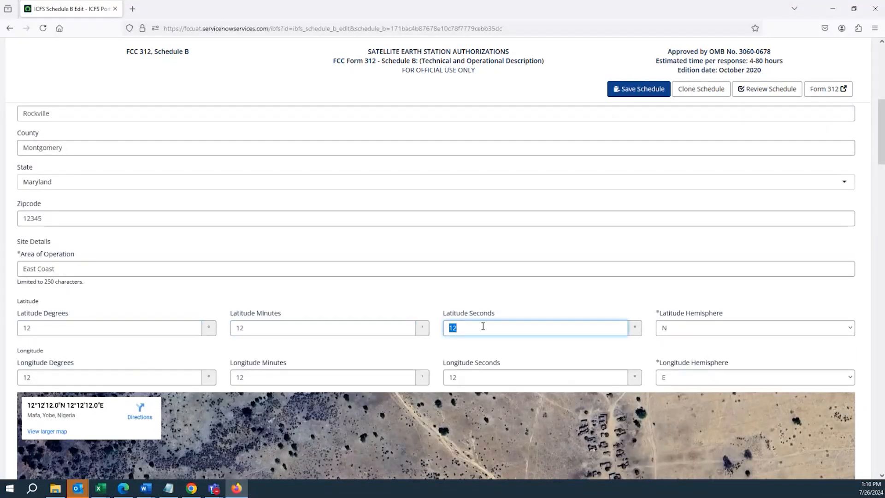
Examine the site's longitude fields and the location name given on the map for these coordinates
scroll(478, 177, down, 5)
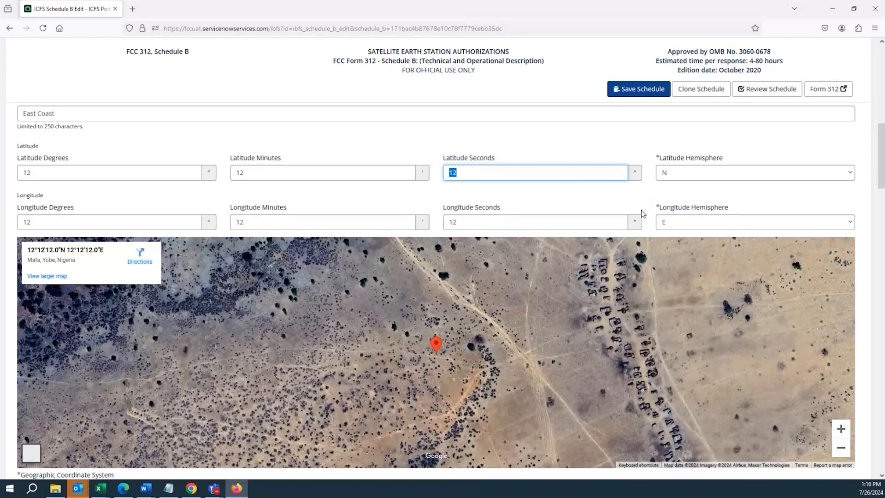
double_click(77, 208)
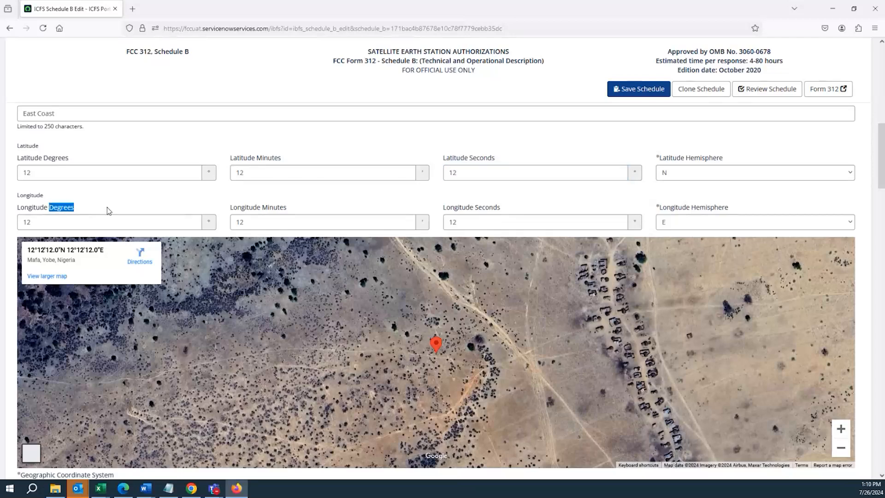
double_click(271, 212)
click(450, 213)
click(712, 206)
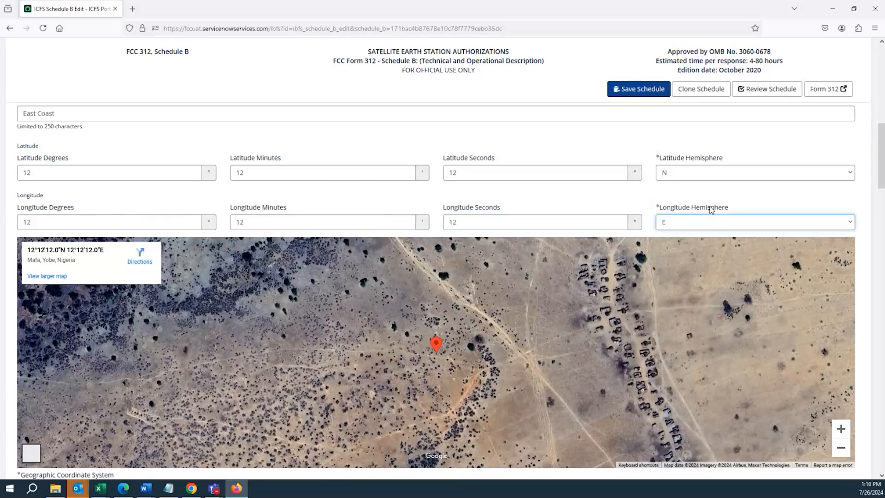
double_click(712, 208)
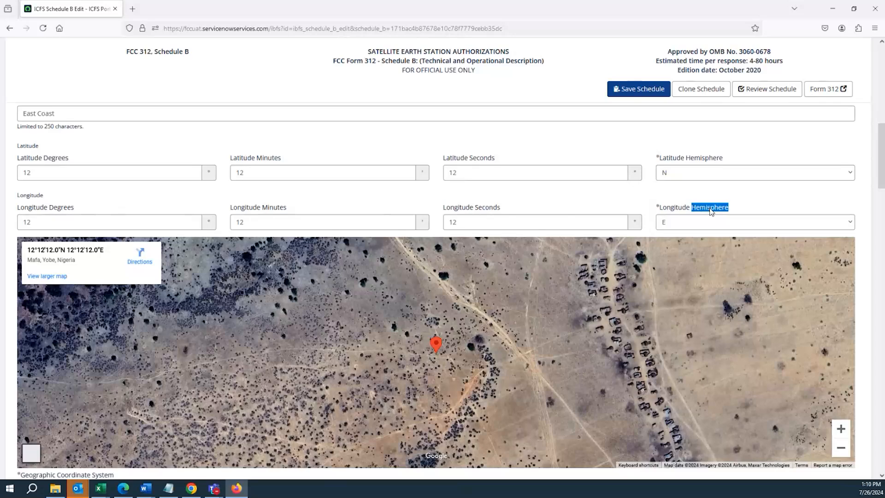
click(486, 194)
scroll(434, 214, down, 2)
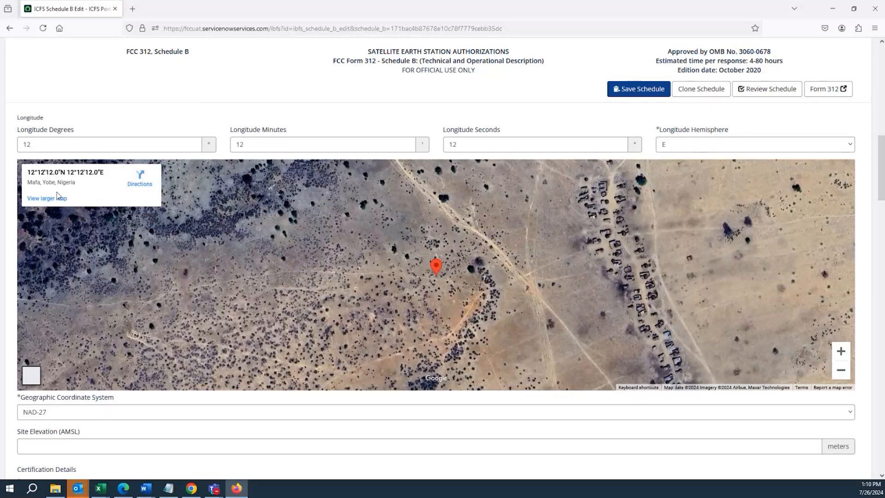
drag(27, 183, 77, 188)
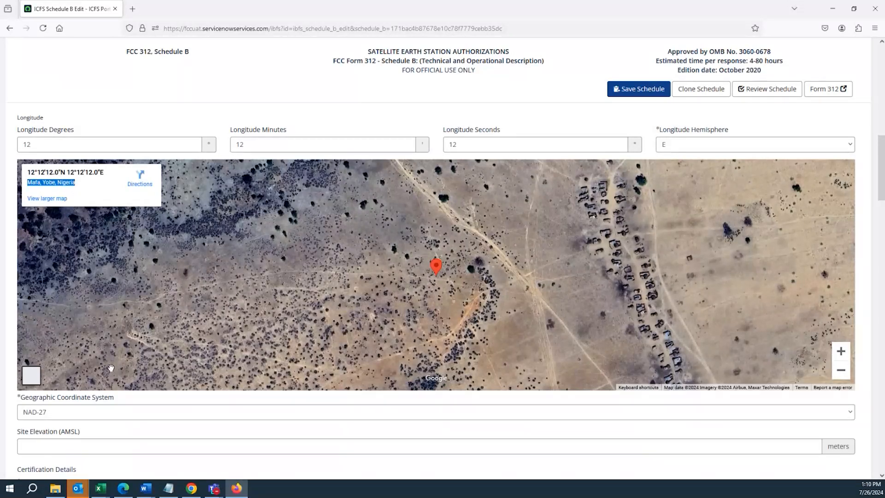
Examine the Geographic Coordinate System options, keeping NAD-27, and the Site Elevation (AMSL) field
scroll(120, 322, down, 4)
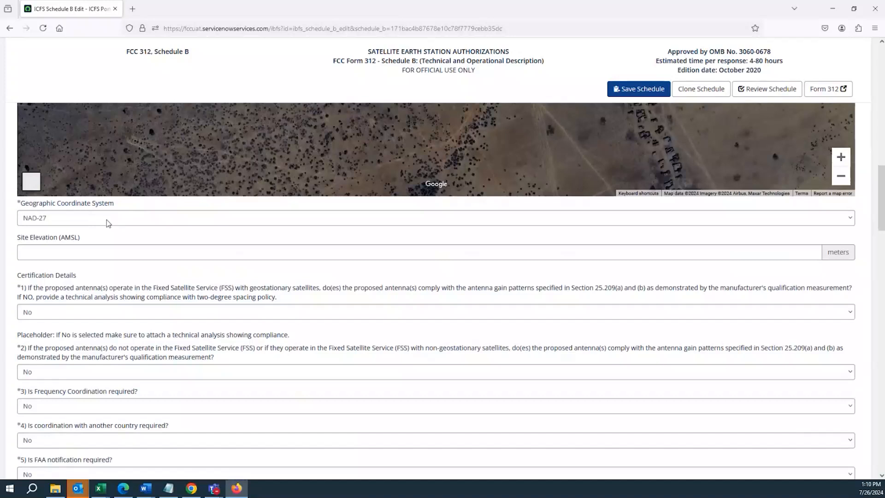
click(108, 223)
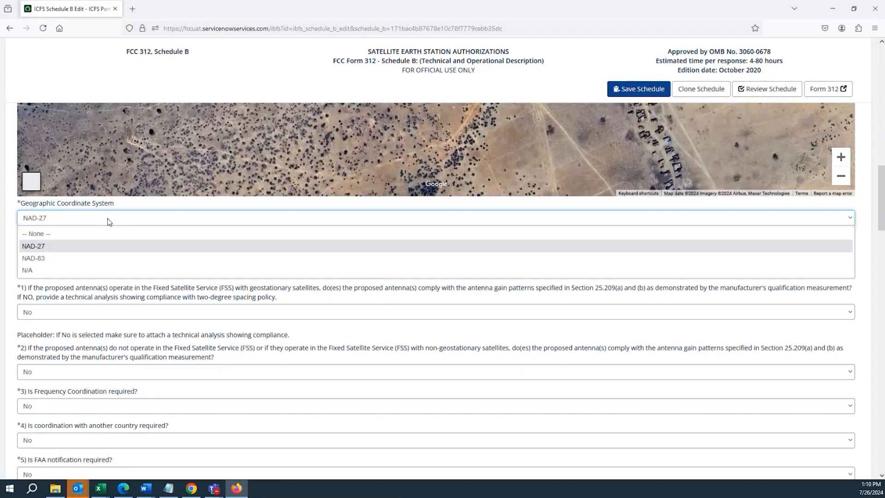
click(43, 249)
click(42, 222)
click(41, 223)
scroll(21, 337, down, 3)
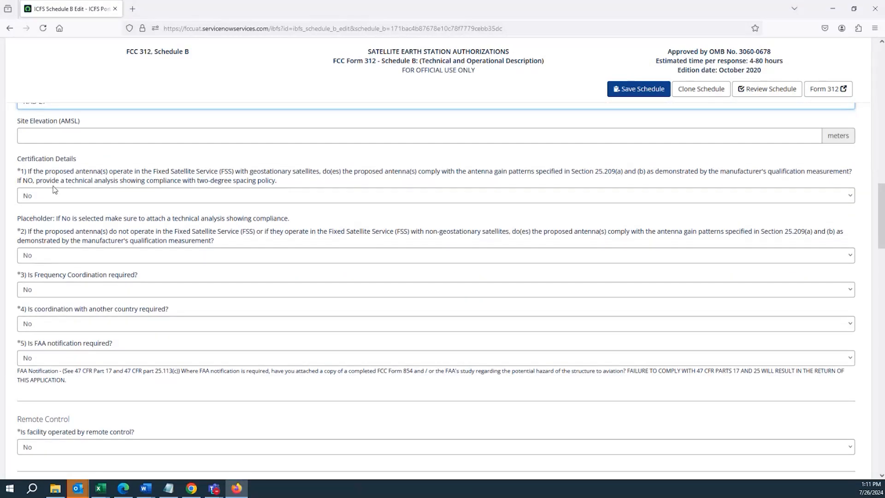
scroll(48, 196, up, 1)
scroll(48, 195, up, 1)
click(45, 178)
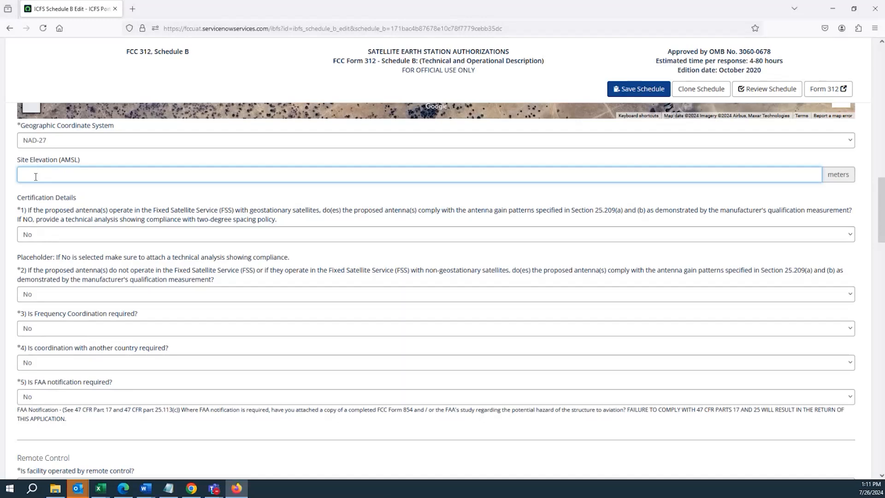
Examine the first Certification Details question on FSS antenna gain patterns with geostationary satellites, keeping the answer No
scroll(38, 211, down, 1)
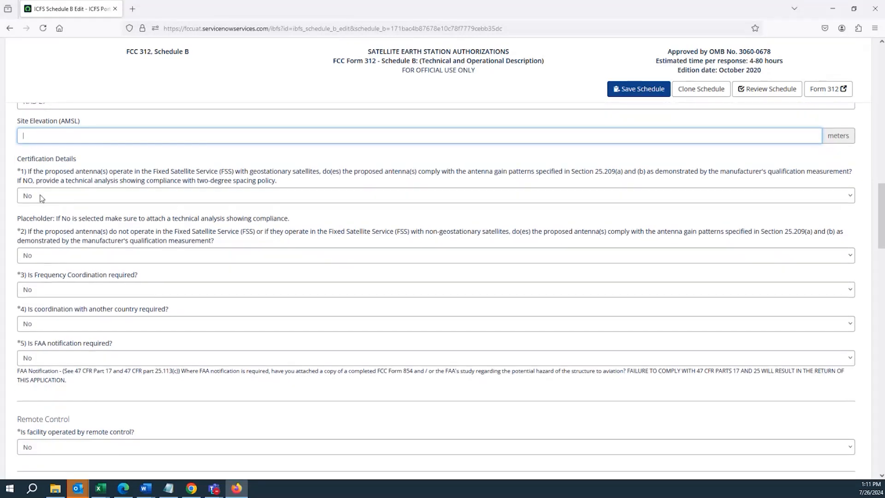
click(41, 197)
click(40, 197)
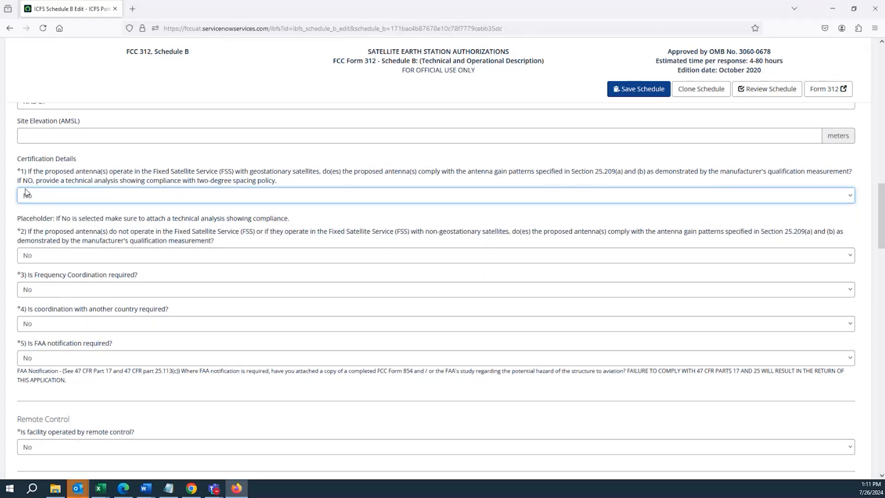
Examine the geostationary FSS antenna question's answer options and its note on attaching a technical analysis, keeping the answer No
click(26, 173)
drag(27, 173, 645, 176)
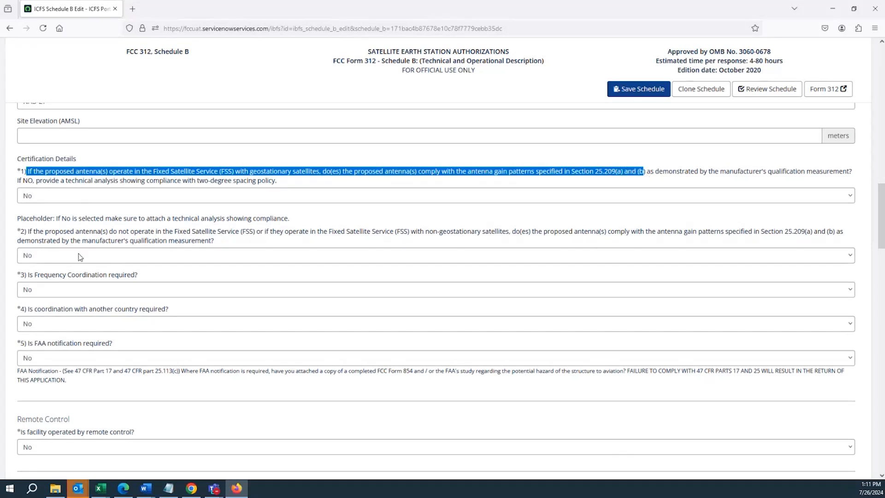
click(54, 199)
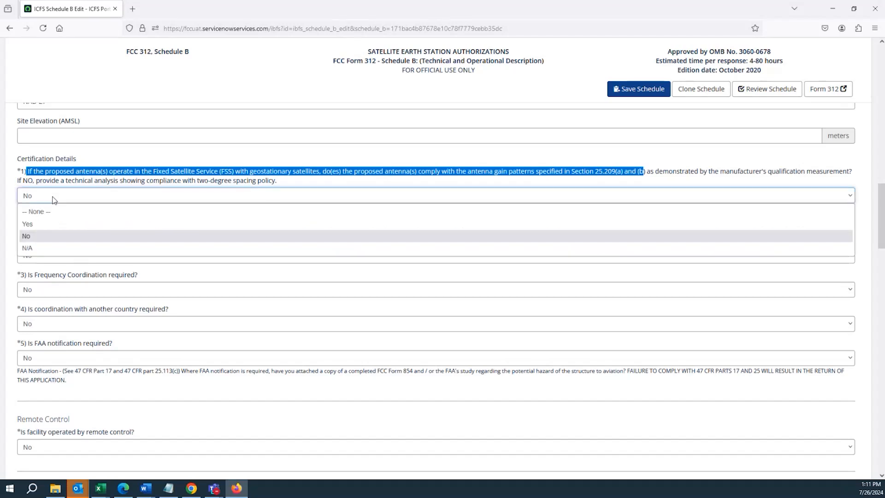
click(49, 226)
click(46, 235)
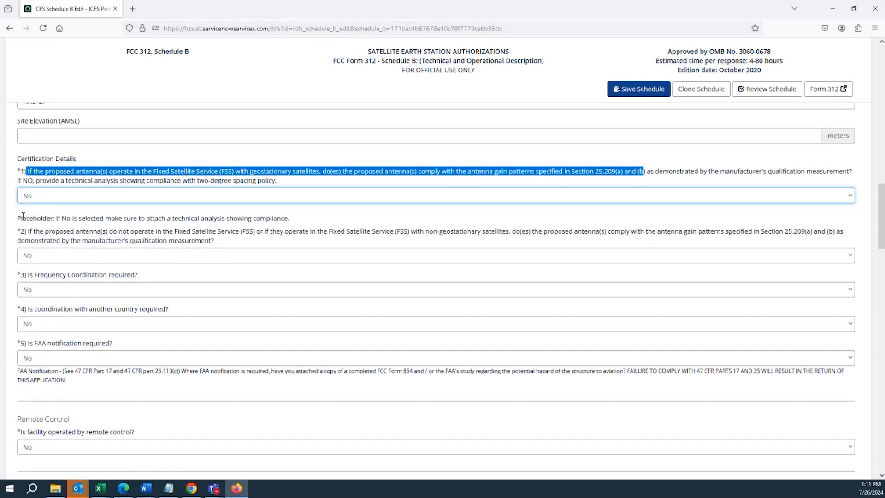
drag(23, 216, 293, 226)
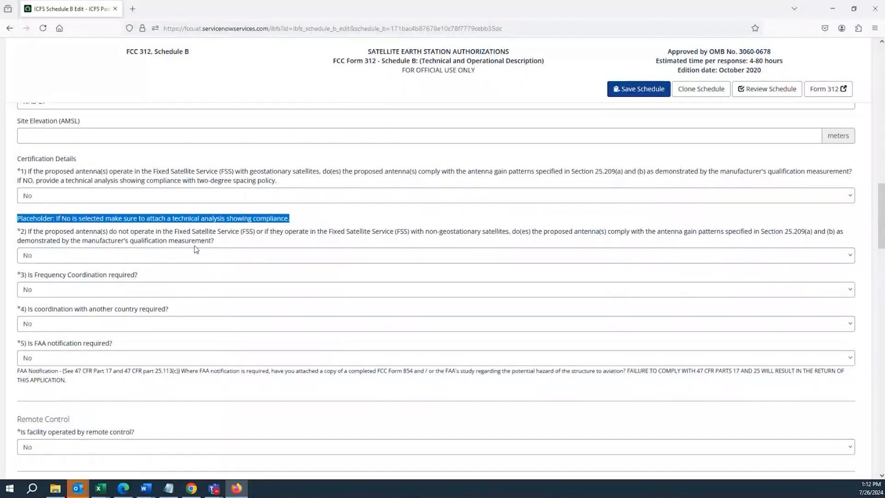
click(172, 239)
drag(201, 218, 319, 212)
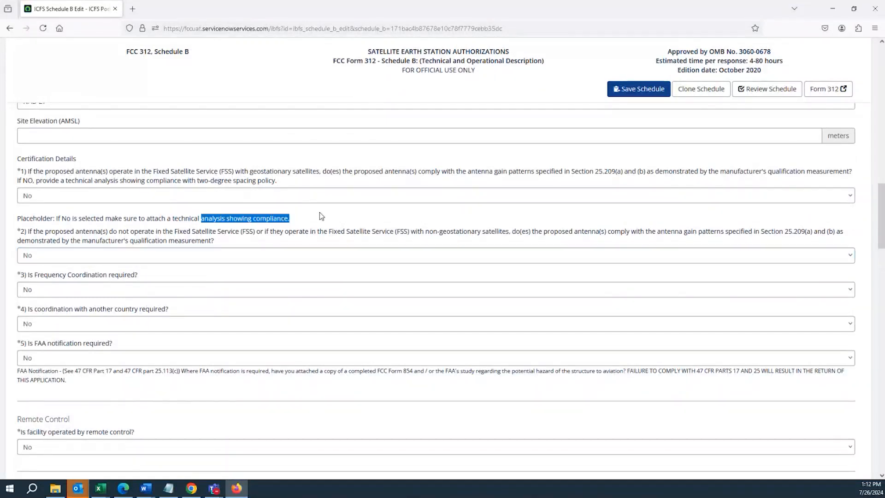
Read the second Certification Details question on antenna gain patterns for non-FSS or non-geostationary operation
click(79, 238)
scroll(58, 220, down, 2)
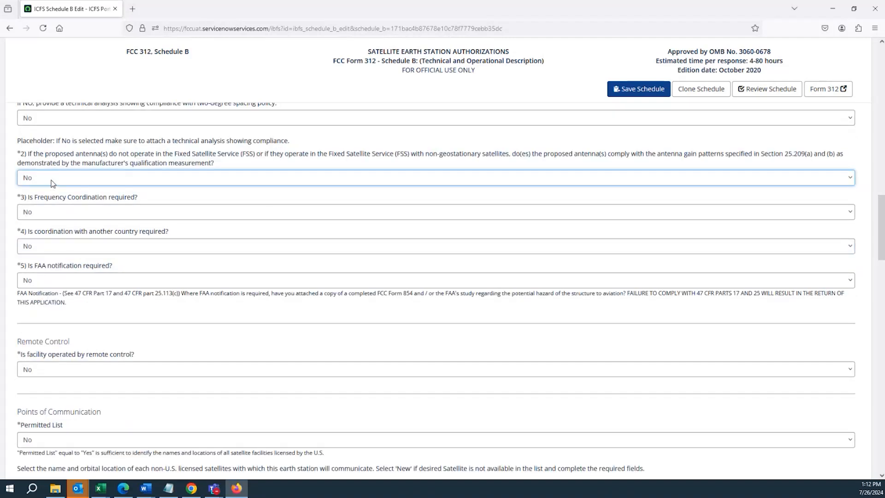
click(21, 155)
double_click(40, 155)
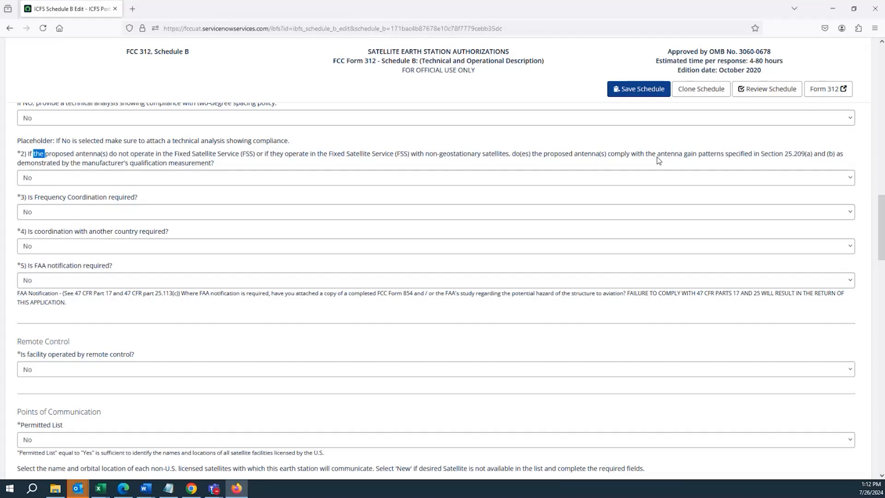
drag(620, 157, 800, 158)
triple_click(800, 158)
click(800, 158)
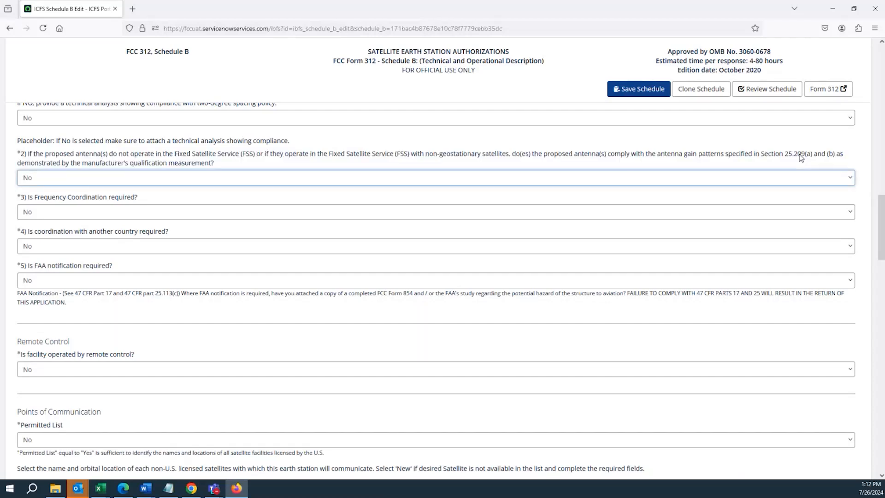
Examine the answer options of the second and third Certification Details questions, keeping both answers at No
click(119, 181)
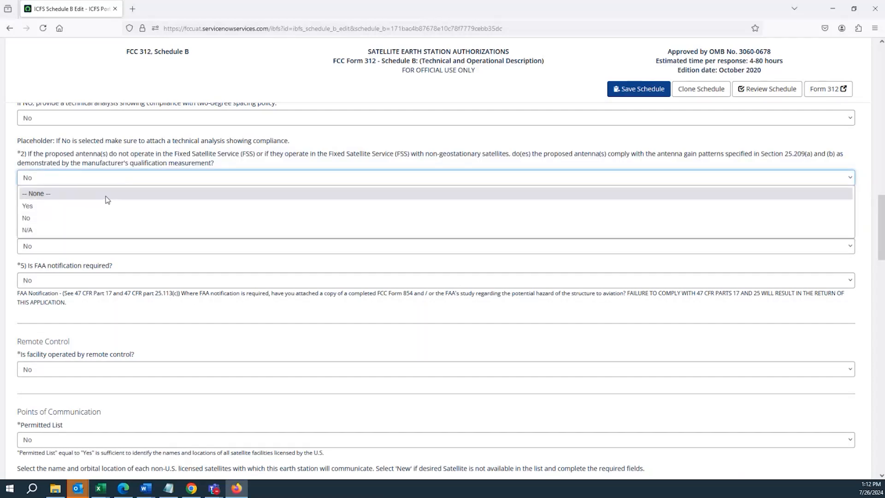
click(101, 205)
click(101, 184)
click(84, 218)
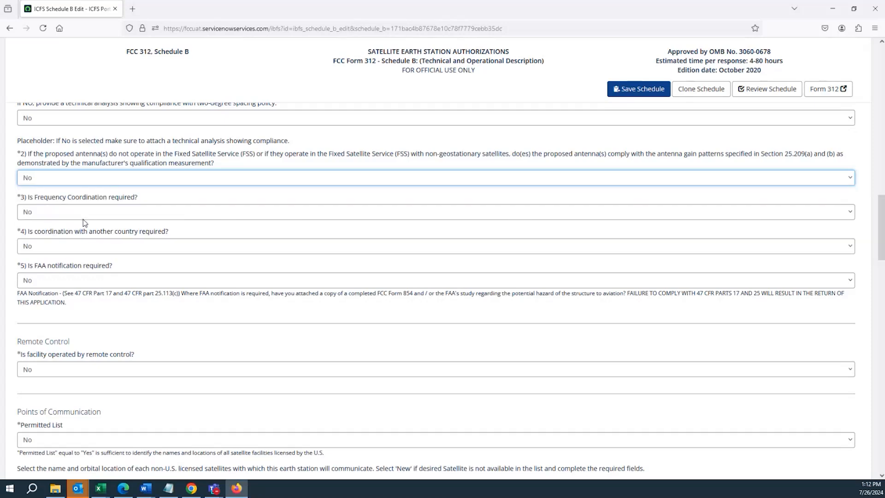
click(41, 214)
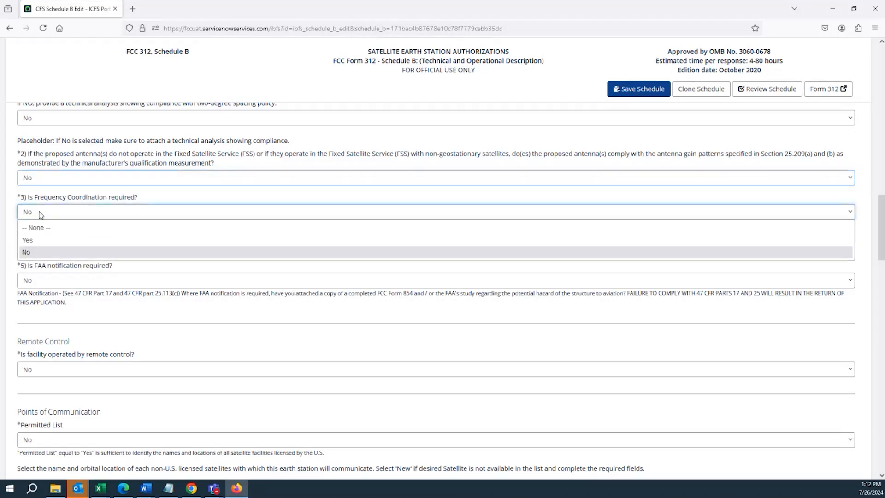
click(41, 215)
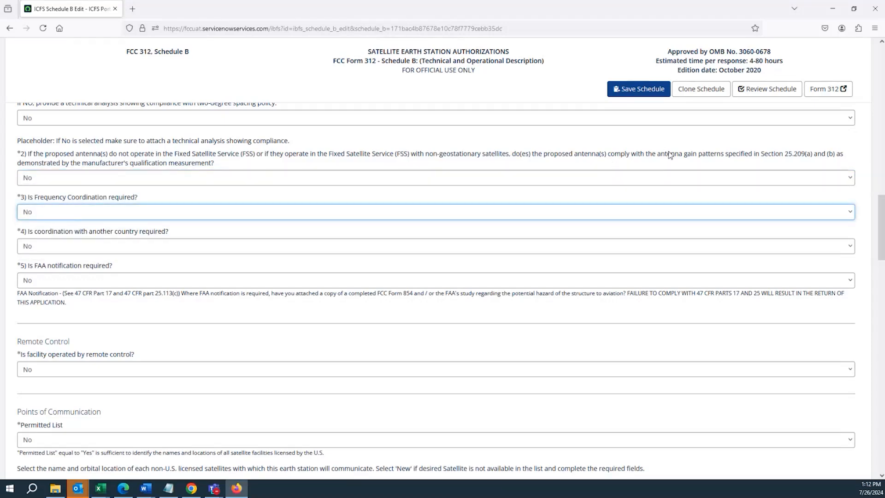
triple_click(649, 157)
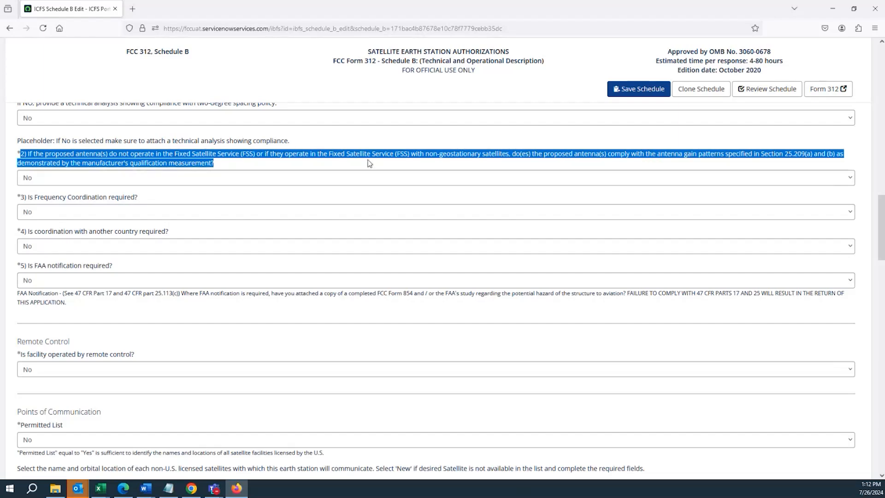
click(270, 155)
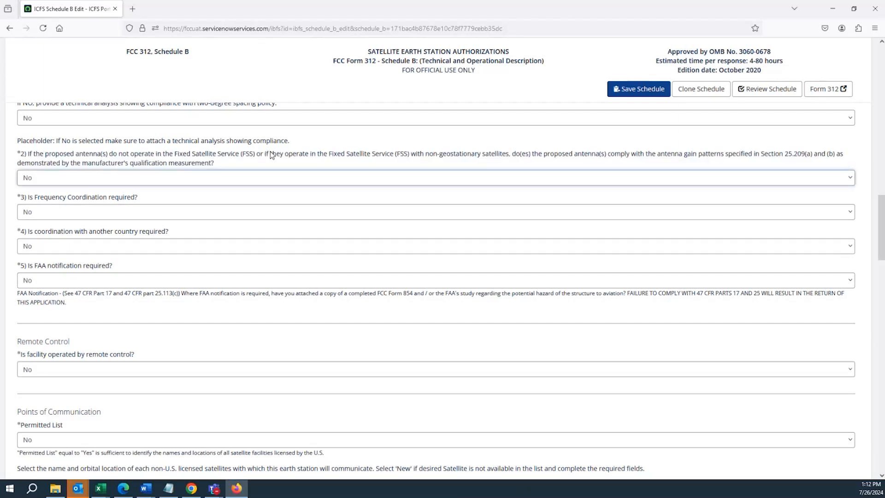
Set "Is Frequency Coordination required?" to Yes and read the note about attaching a file
triple_click(103, 197)
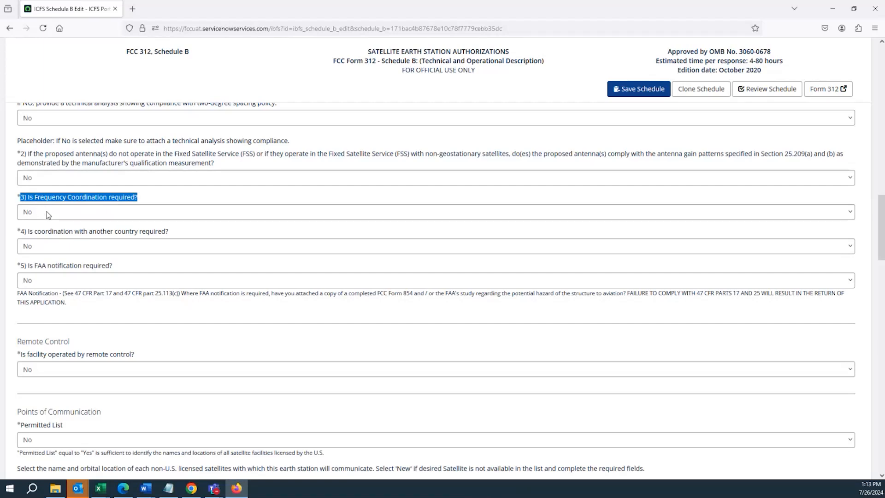
scroll(59, 214, up, 2)
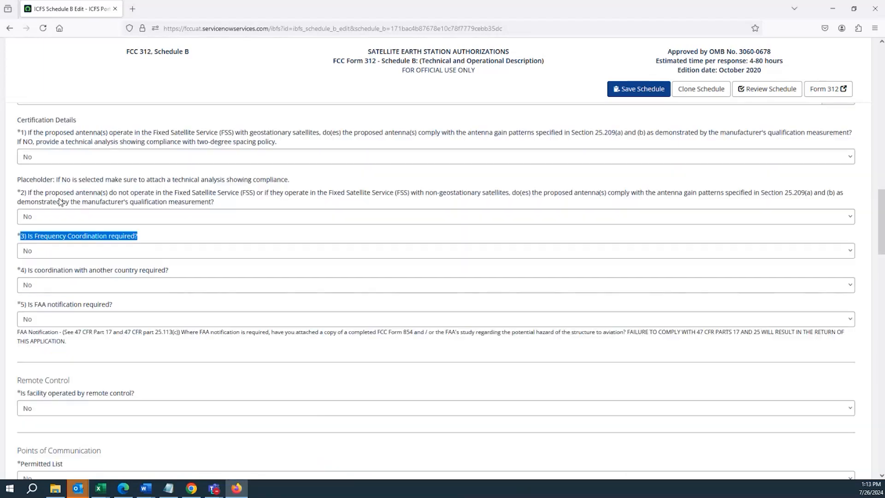
scroll(59, 213, down, 2)
click(59, 213)
click(59, 214)
click(59, 215)
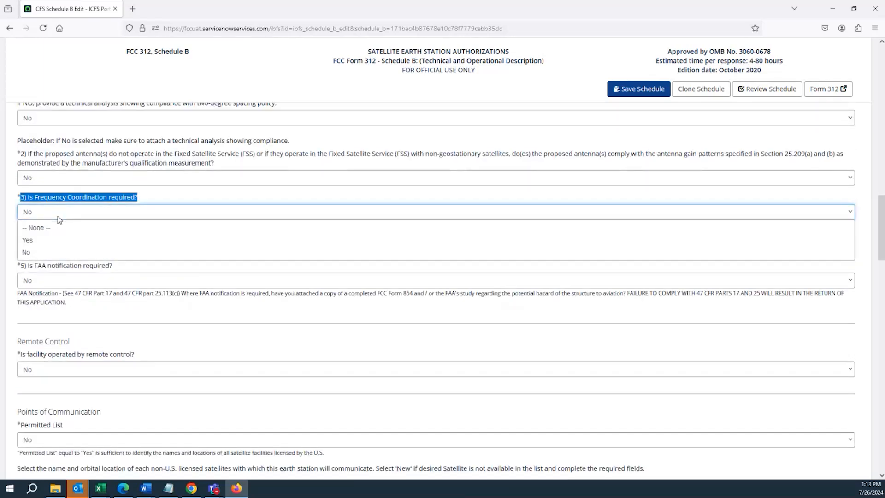
click(59, 241)
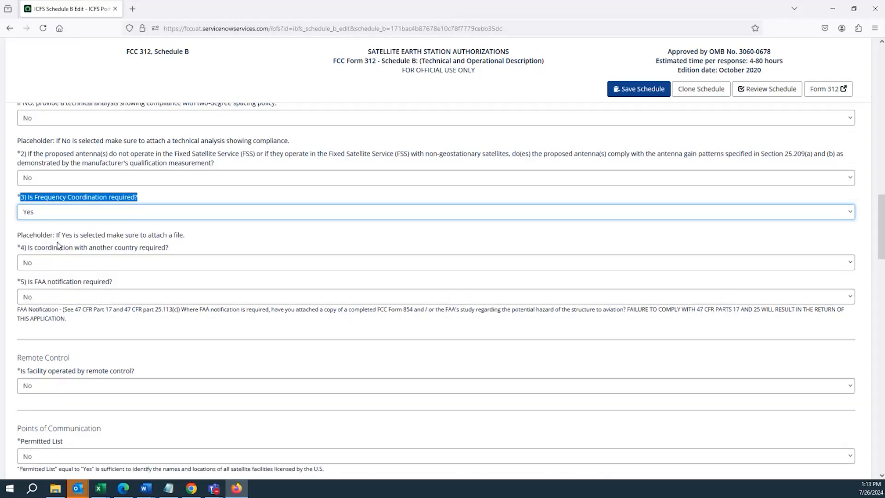
drag(19, 234, 193, 238)
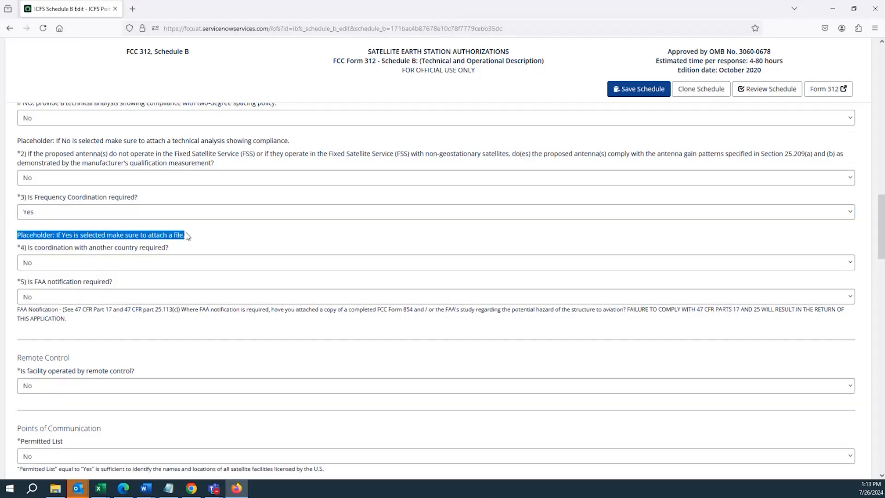
Set "Is coordination with another country required?" to Yes and read its file attachment note
click(114, 267)
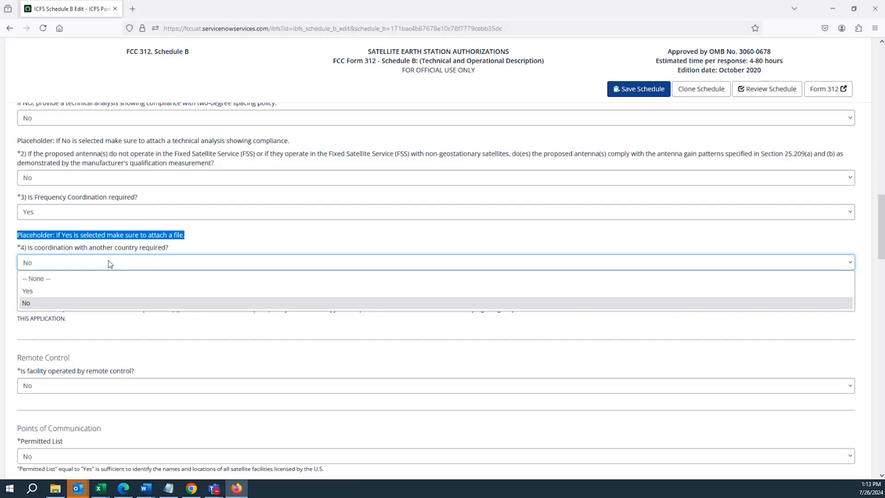
click(92, 291)
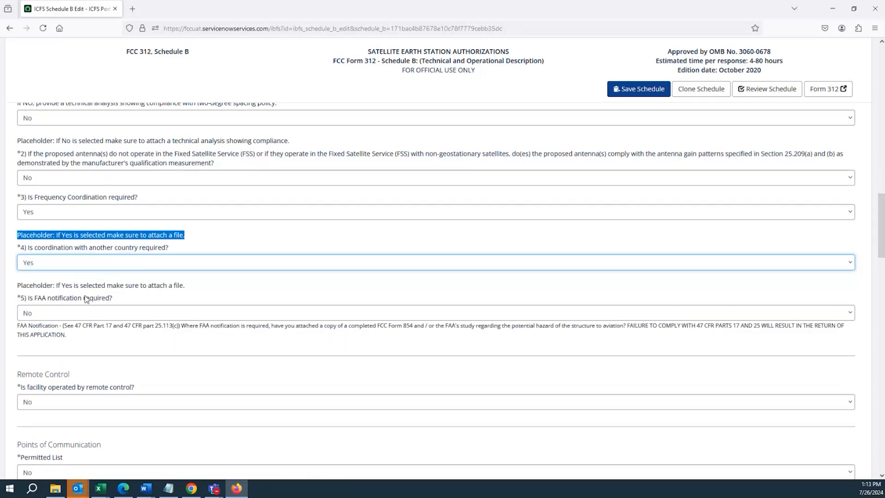
drag(18, 286, 219, 291)
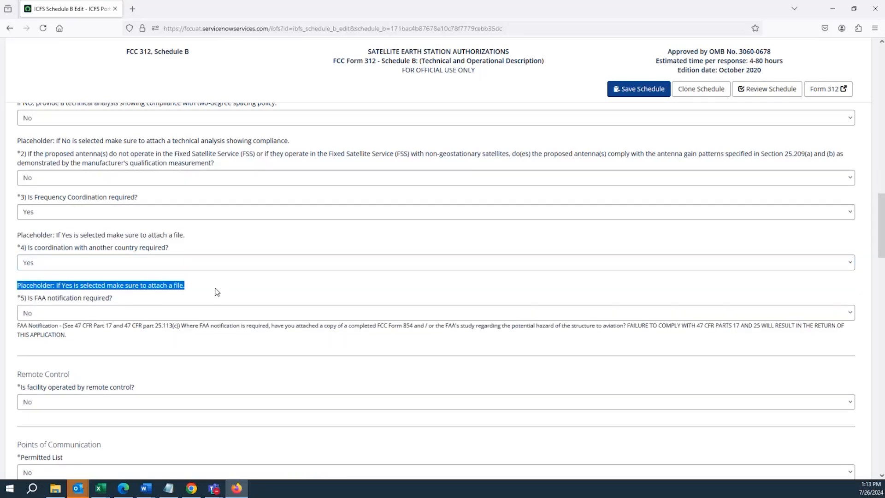
Try Yes for "Is FAA notification required?" and return the answer to No
click(90, 313)
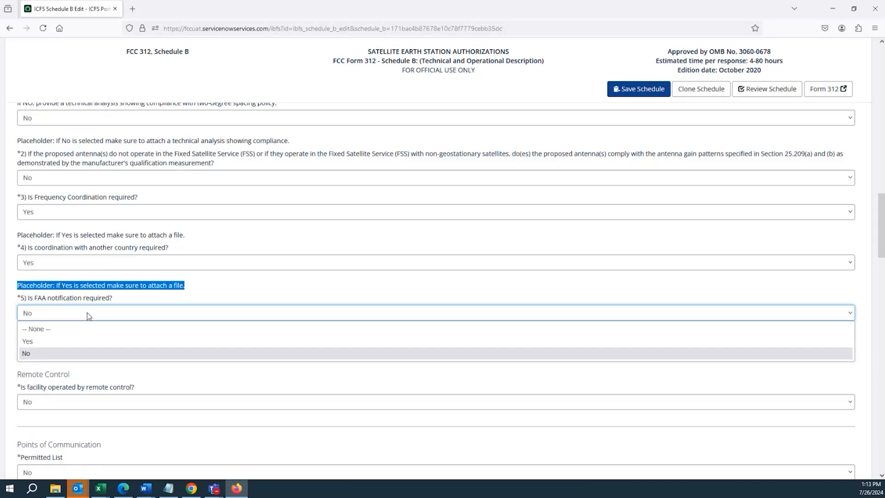
click(87, 312)
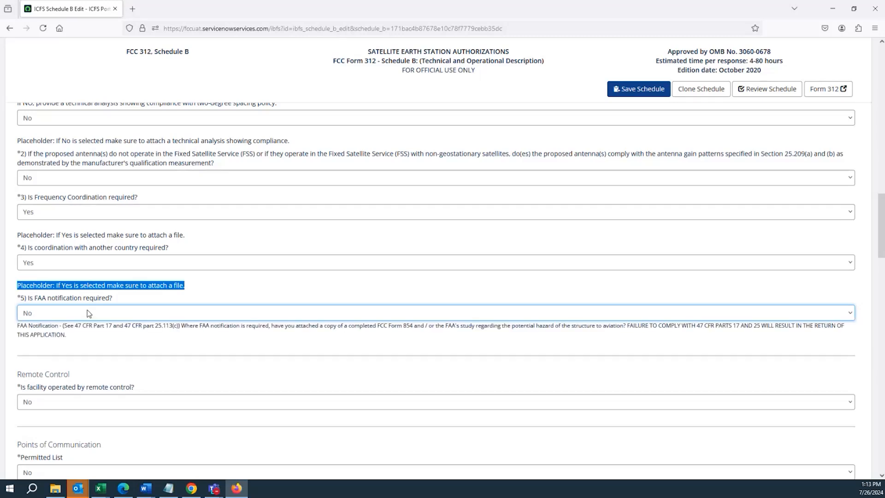
click(88, 311)
click(90, 340)
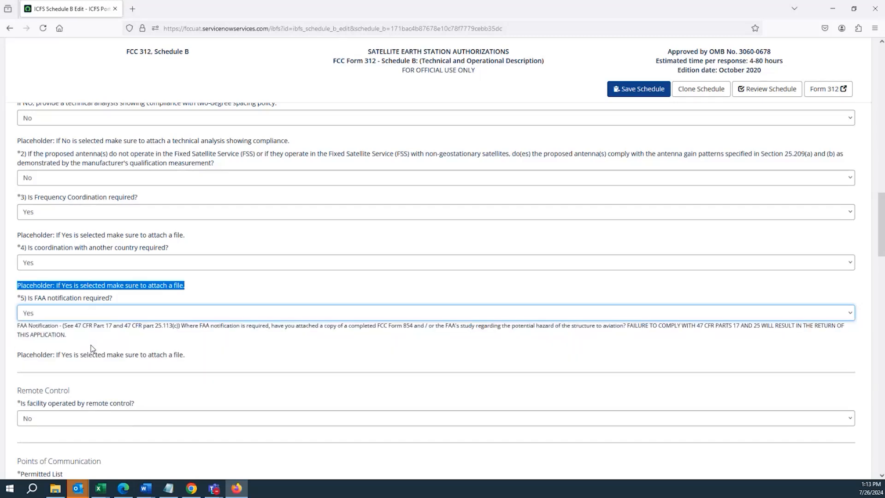
click(65, 317)
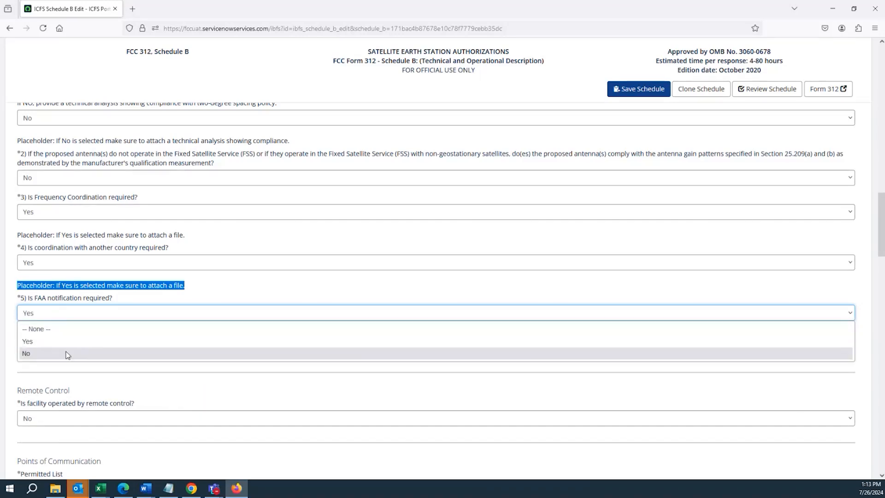
click(69, 353)
Review the Remote Control question and set "Is facility operated by remote control?" to Yes
scroll(78, 323, down, 2)
scroll(82, 300, down, 2)
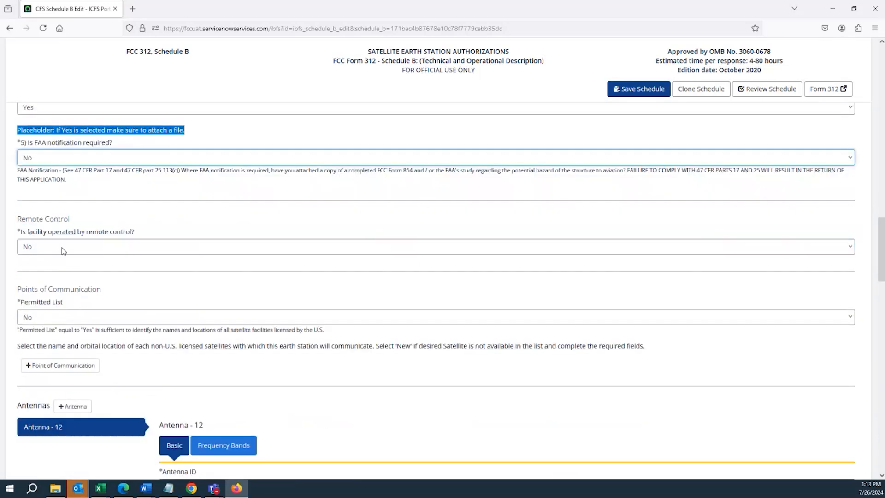
click(63, 247)
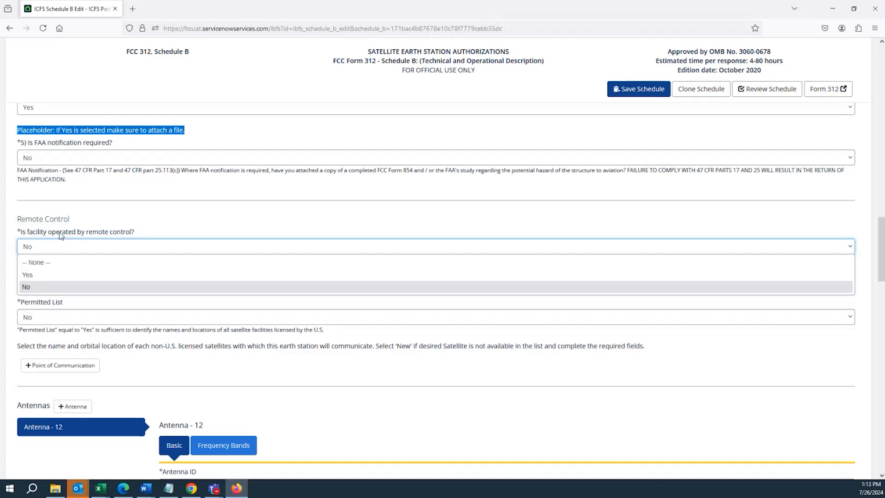
drag(21, 232, 141, 236)
click(115, 249)
click(97, 274)
click(94, 251)
click(83, 289)
click(90, 250)
click(84, 277)
click(60, 254)
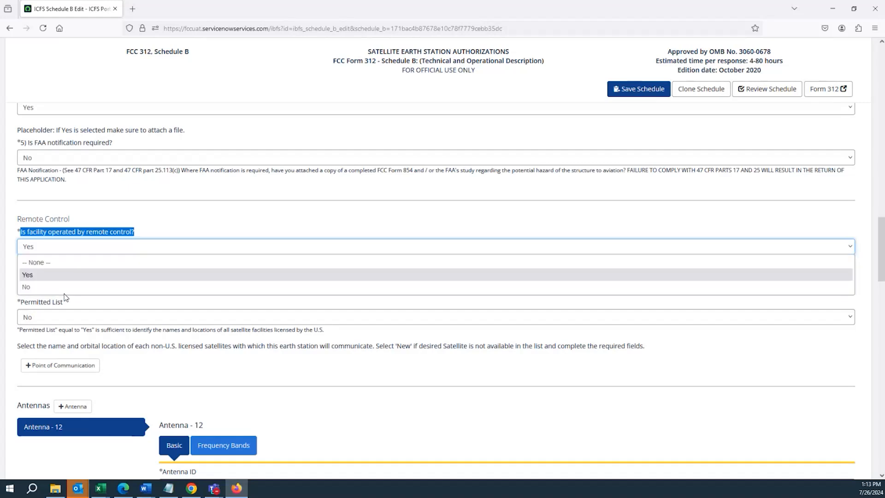
click(63, 281)
click(66, 253)
click(62, 287)
click(67, 253)
click(62, 279)
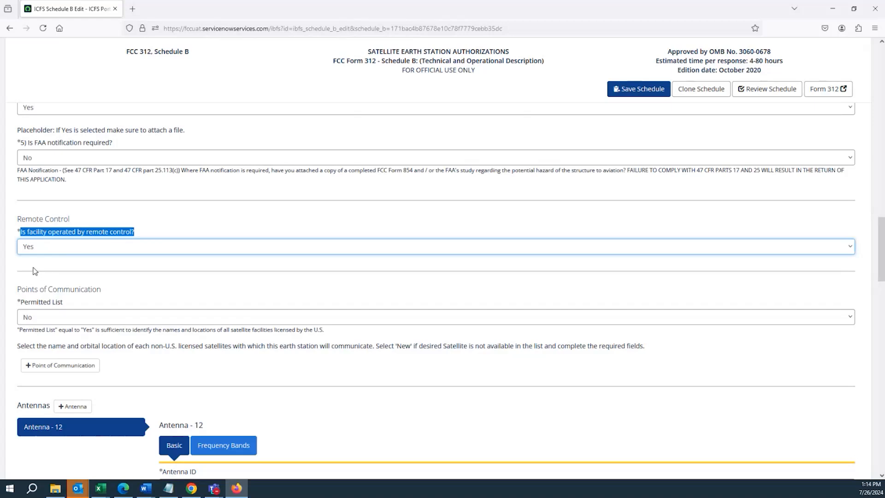
click(27, 234)
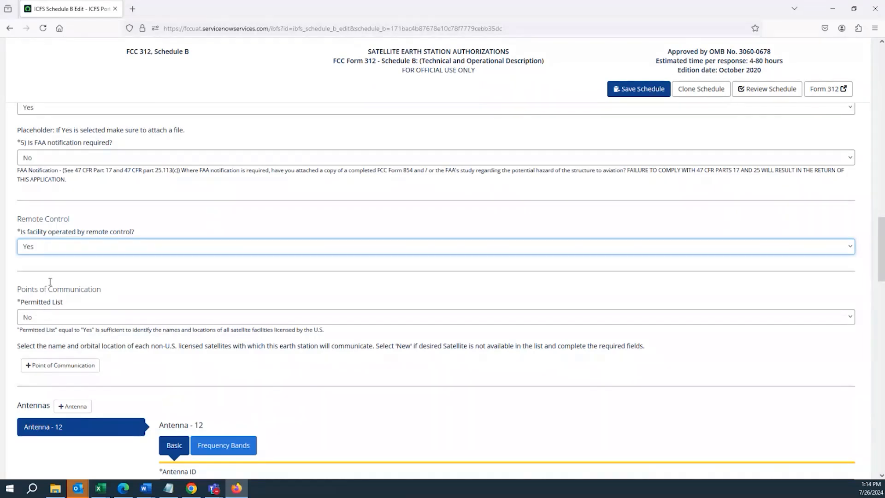
Examine the Permitted List options, keeping No, and the Points of Communication instruction on non-U.S. licensed satellites
click(41, 317)
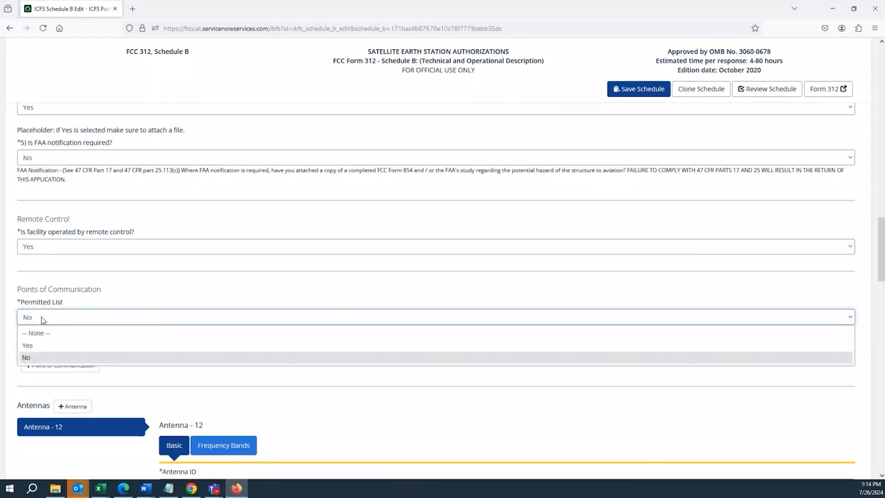
click(42, 320)
scroll(44, 306, down, 3)
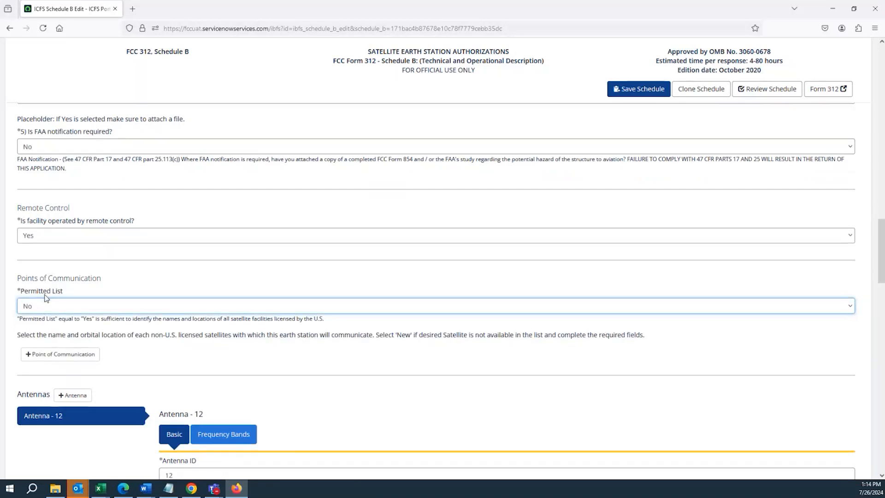
drag(19, 268, 95, 267)
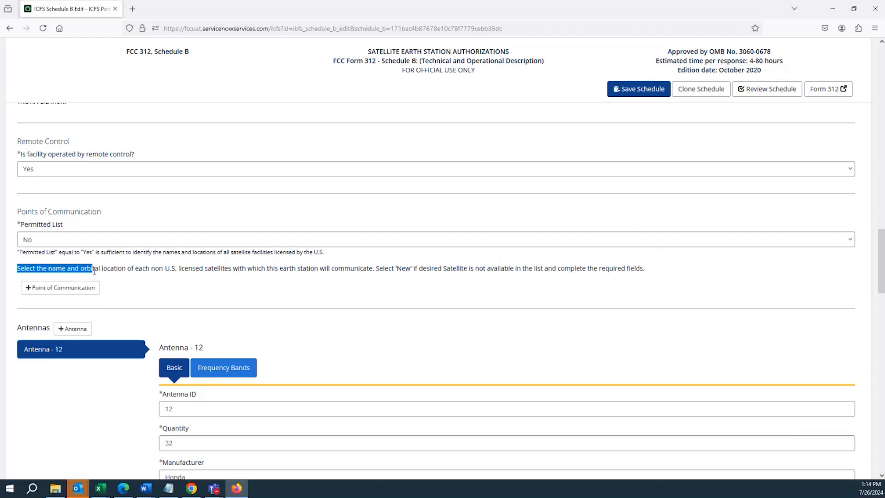
click(94, 271)
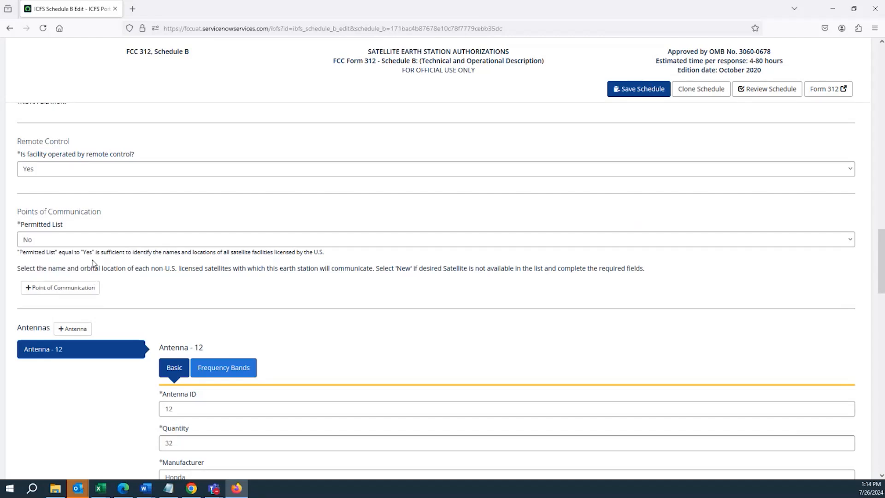
Read the non-U.S. licensed satellites instruction and add a point of communication with satellite "AMC-15 (S2180) | AMC-15 | 105.0 W.L."
drag(151, 269, 370, 277)
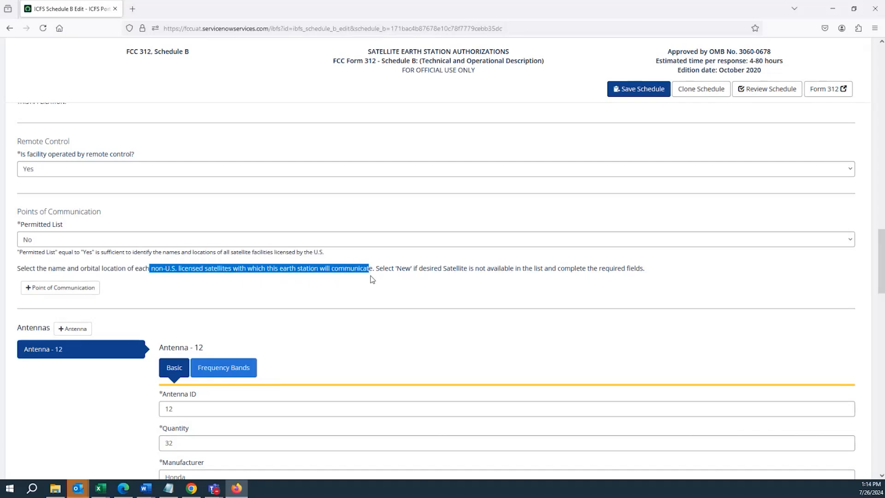
drag(386, 267, 380, 268)
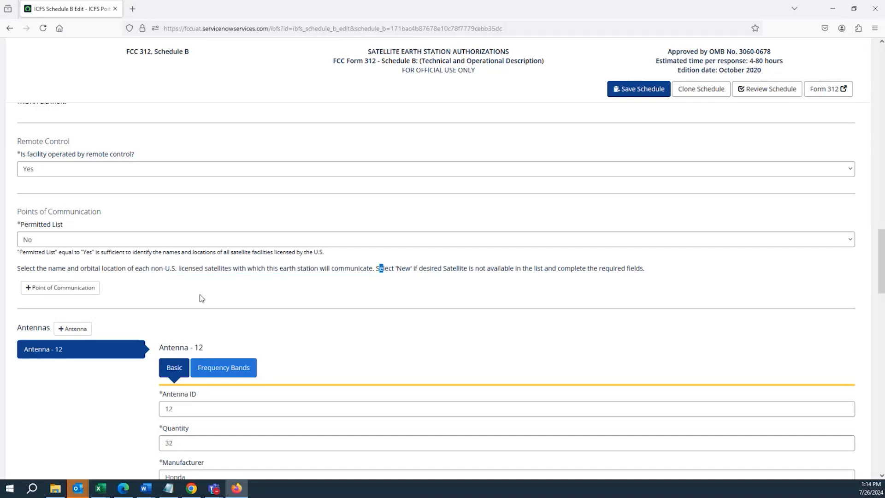
click(63, 291)
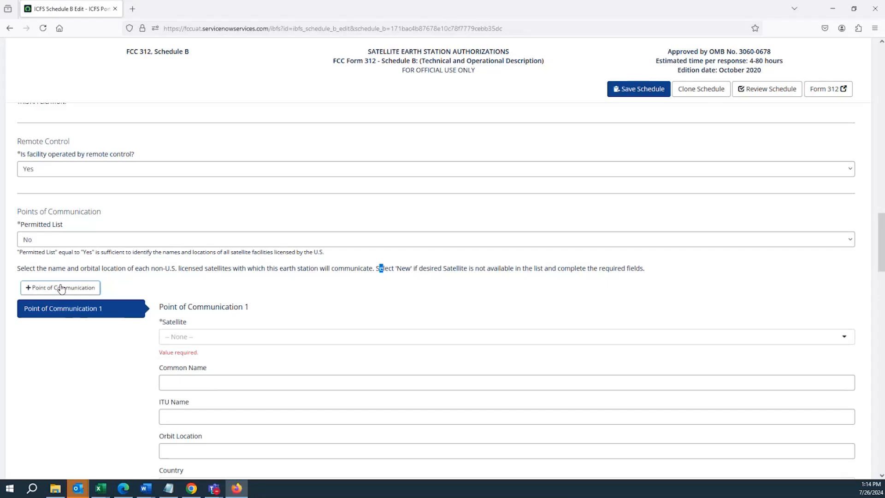
scroll(82, 277, down, 3)
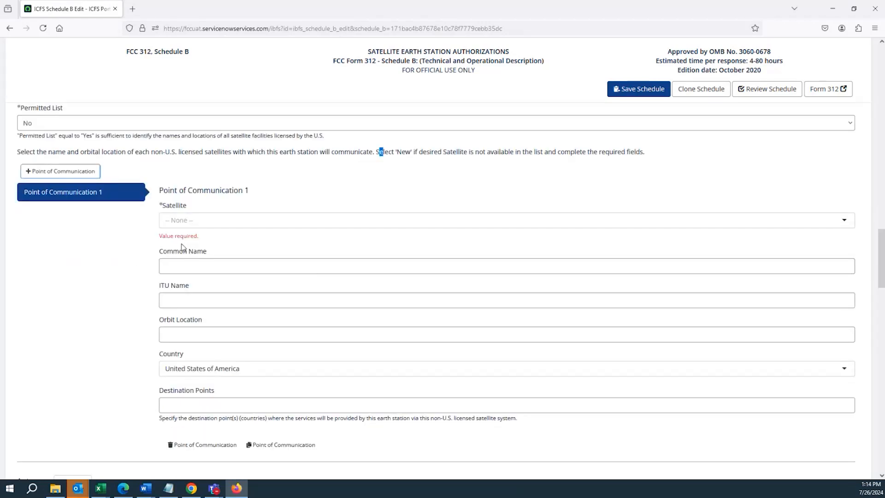
click(235, 217)
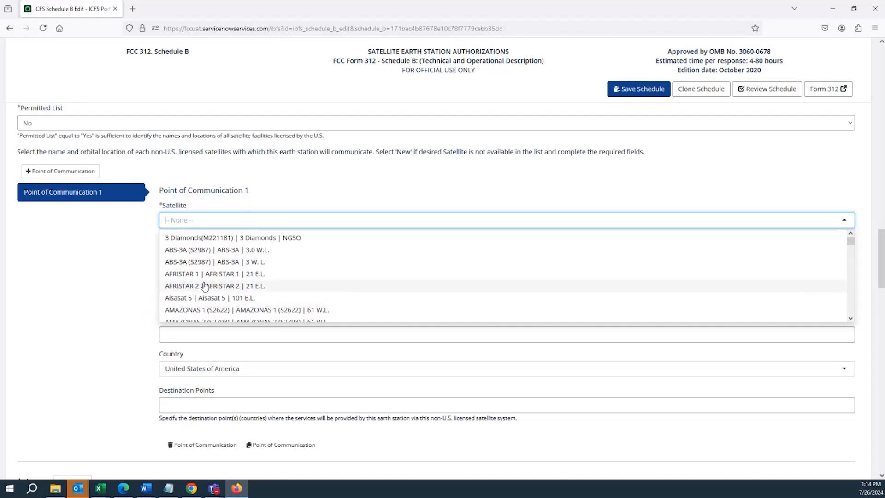
scroll(198, 283, down, 3)
scroll(198, 283, down, 5)
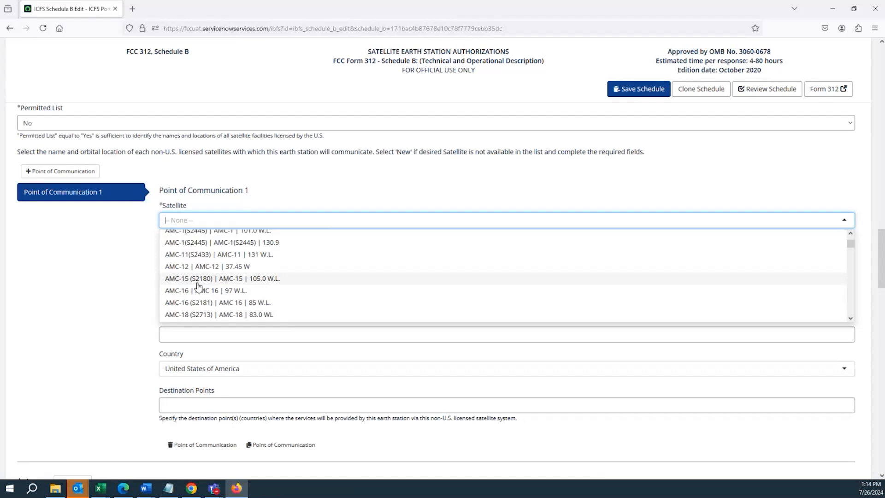
click(199, 279)
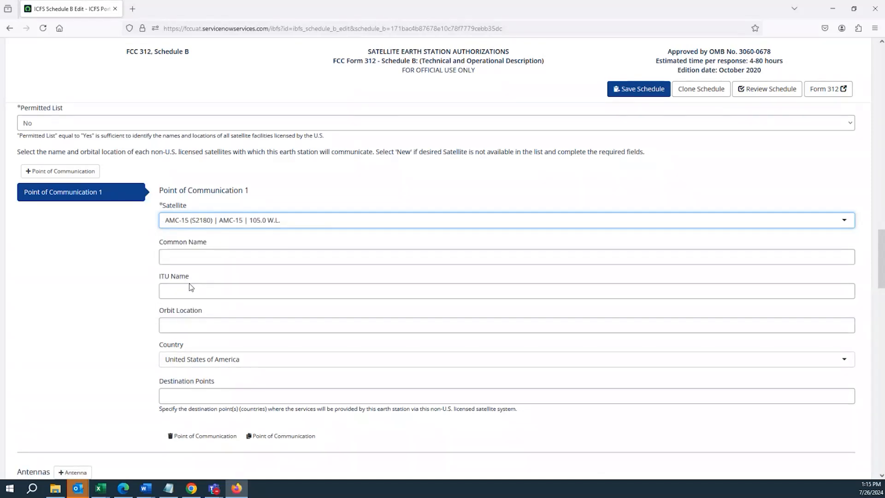
Change the point of communication's satellite to "ABS-3A (S2987) | ABS-3A | 3.0 W.L."
click(187, 258)
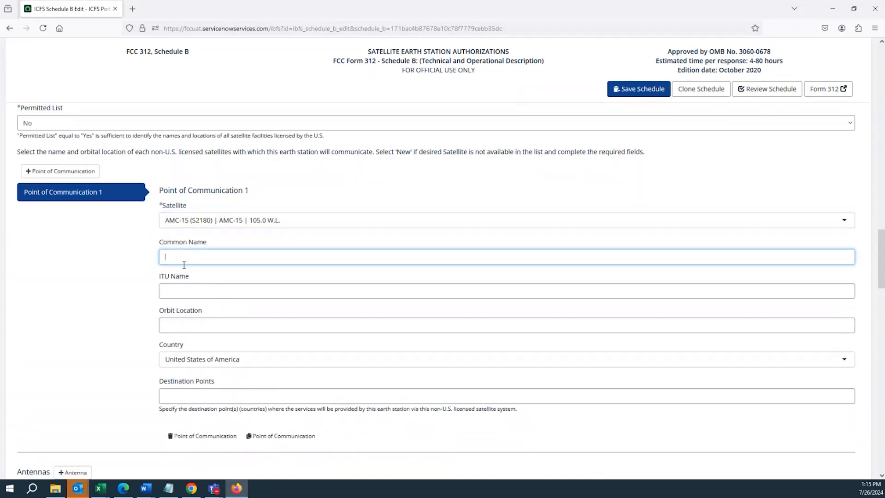
click(195, 222)
scroll(199, 264, up, 10)
click(200, 329)
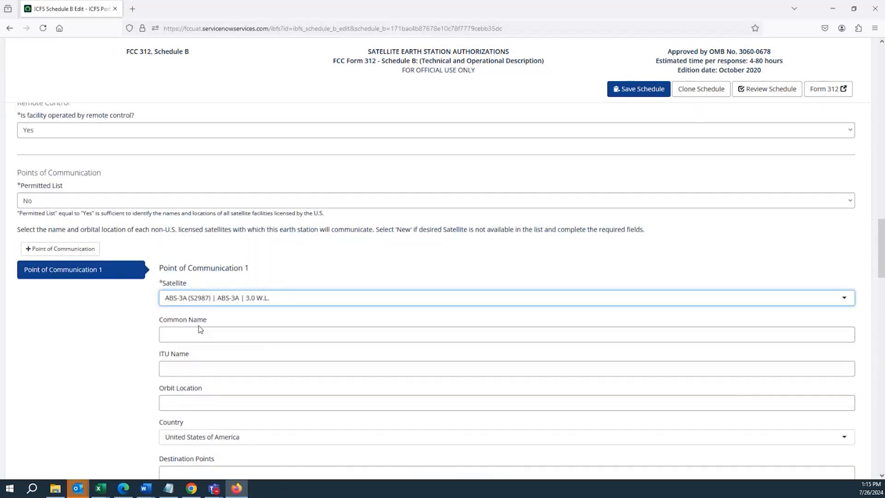
Try further satellite choices and check the Common Name and ITU Name fields, ending with ABS-3A (S2987) at 3.0 W.L
click(205, 303)
click(198, 338)
click(212, 298)
click(199, 352)
click(210, 305)
click(198, 363)
click(213, 297)
click(212, 297)
click(212, 297)
click(205, 327)
scroll(182, 364, down, 3)
click(188, 325)
click(191, 291)
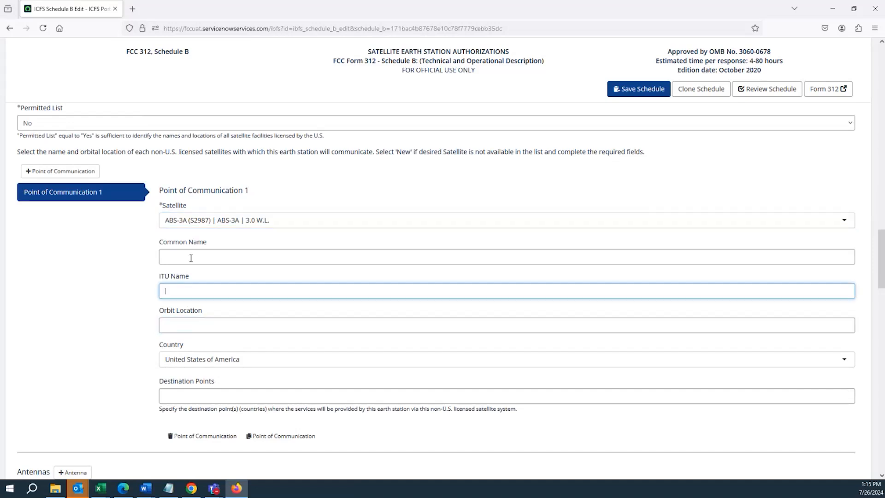
click(202, 230)
click(193, 251)
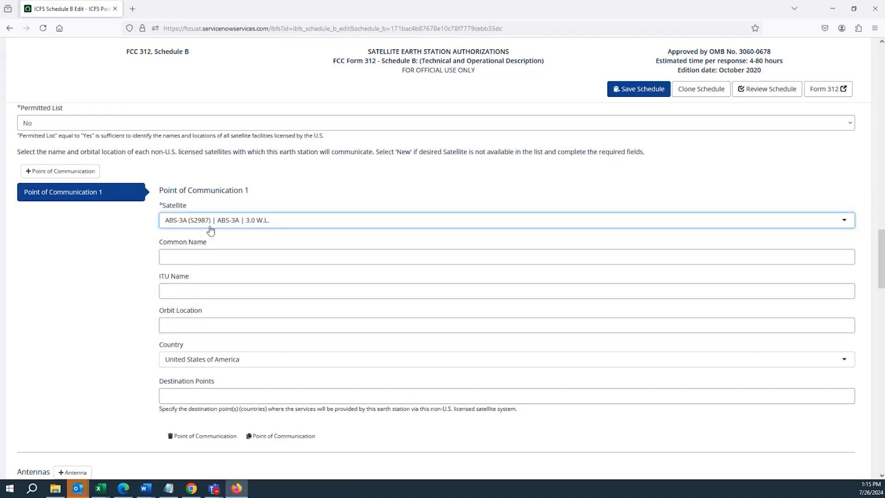
click(210, 230)
click(145, 266)
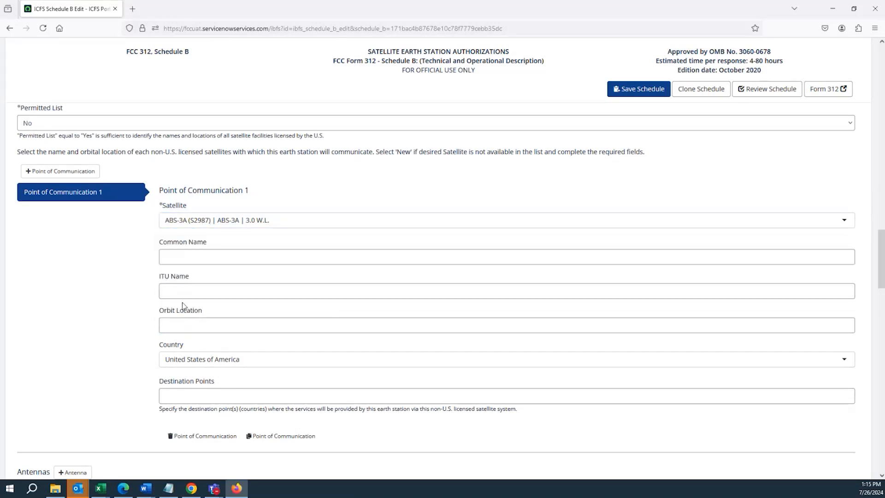
Review the Destination Points field and its instruction about countries served via the non-U.S. licensed satellite system
click(215, 397)
scroll(214, 396, down, 3)
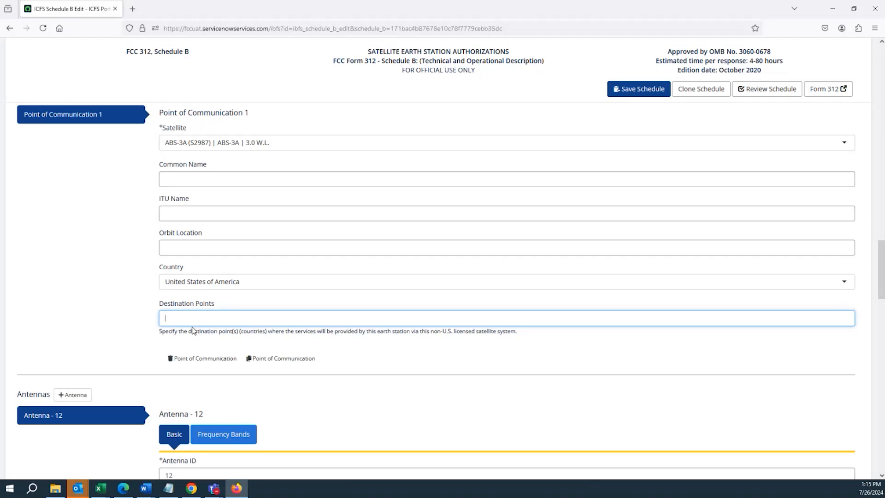
drag(313, 331, 519, 340)
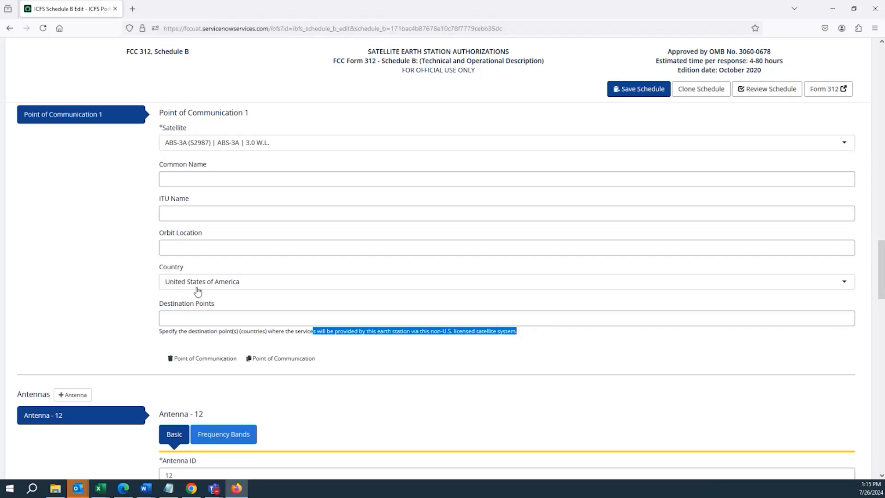
scroll(141, 289, down, 3)
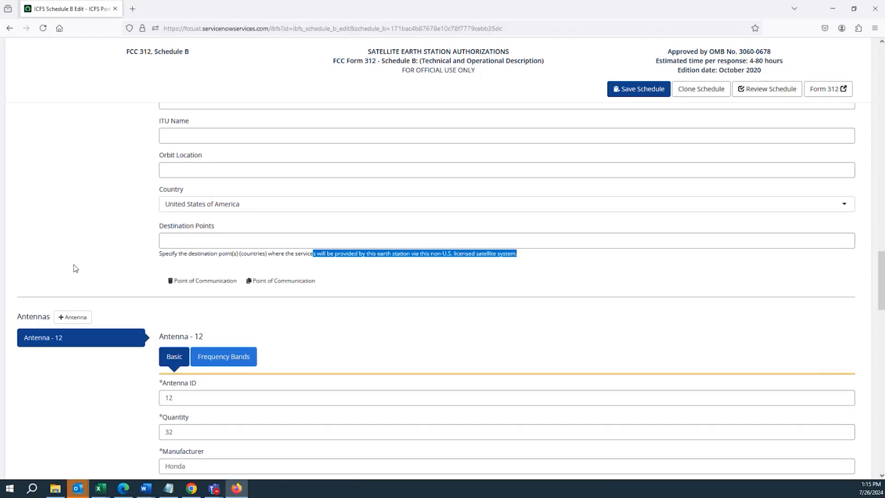
Add a new antenna to the site and switch between its entry and Antenna - 12
scroll(74, 267, down, 3)
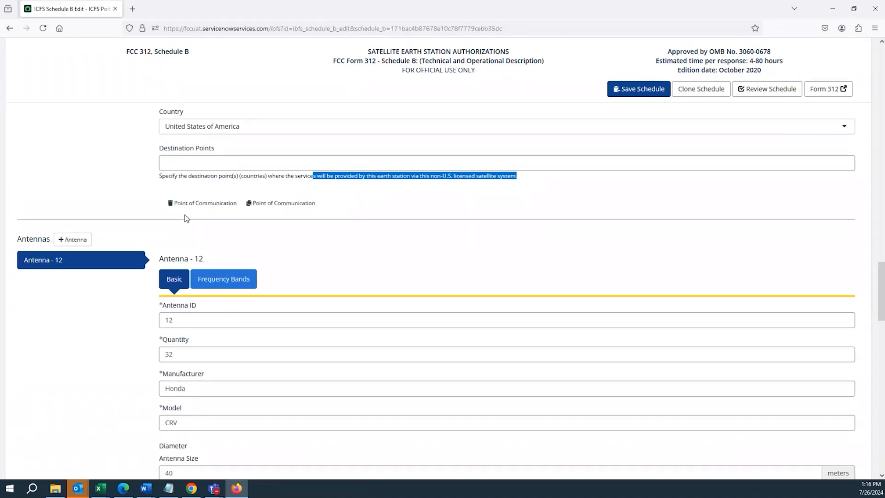
scroll(186, 219, down, 1)
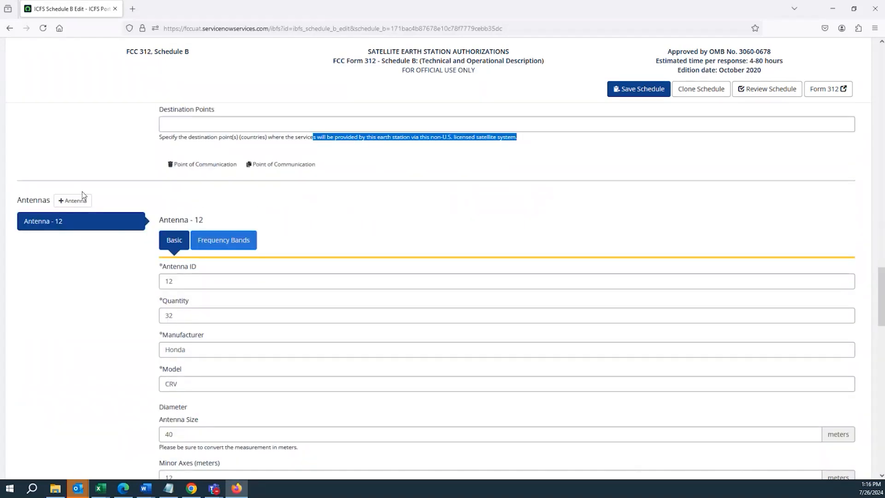
click(85, 204)
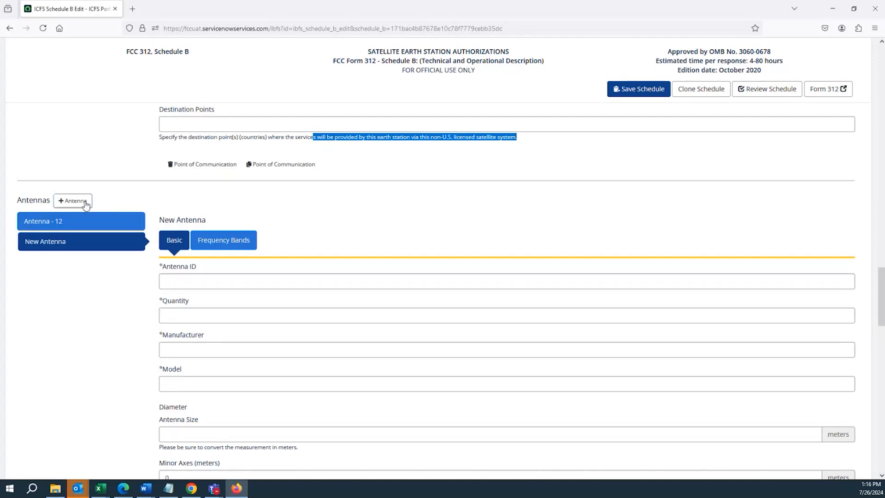
click(95, 223)
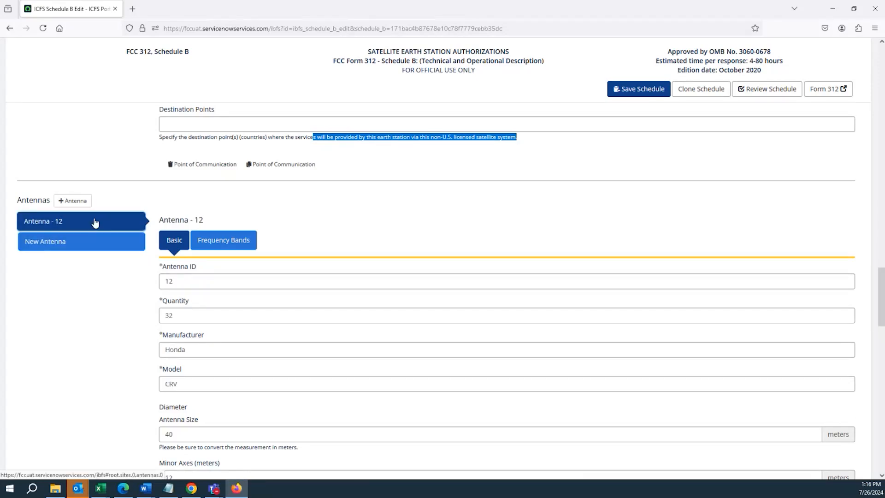
click(96, 240)
Look through the new antenna's fields down to the attachments, then start a blank new site and view its form
scroll(125, 246, down, 1)
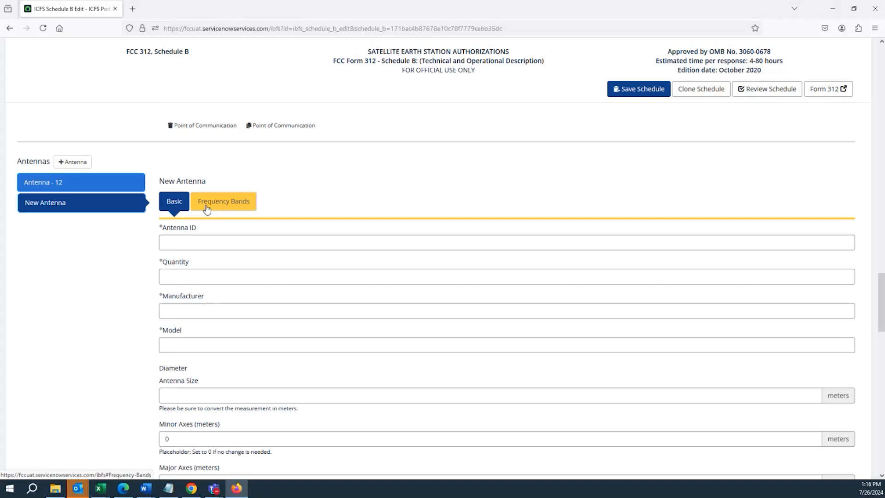
scroll(878, 295, down, 2)
drag(879, 307, 855, 400)
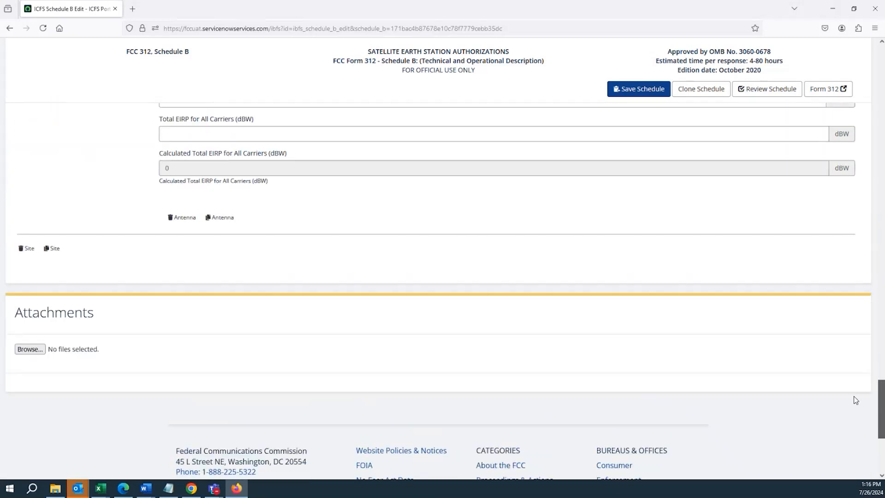
scroll(21, 255, down, 5)
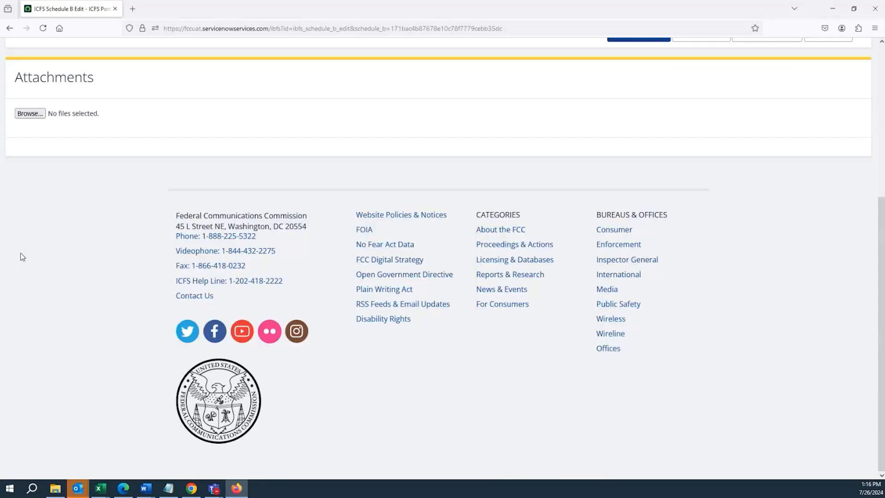
scroll(55, 224, up, 5)
click(51, 229)
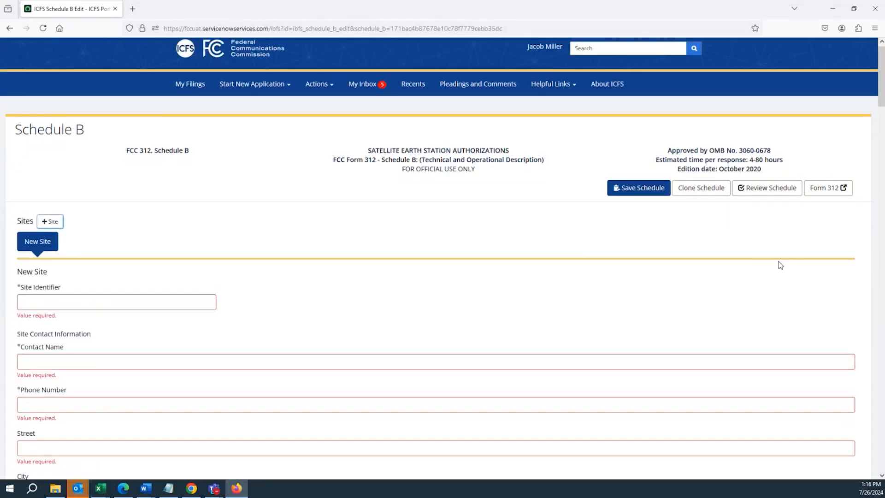
scroll(780, 266, down, 5)
drag(881, 119, 882, 96)
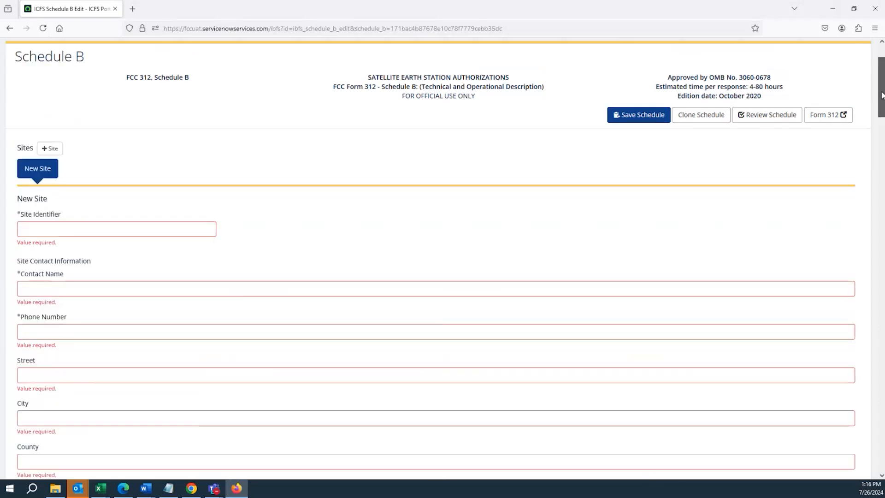
Return to the filings list and reopen Schedule B for the "Demo Schedule B 7/26" license draft
scroll(881, 95, up, 3)
click(196, 93)
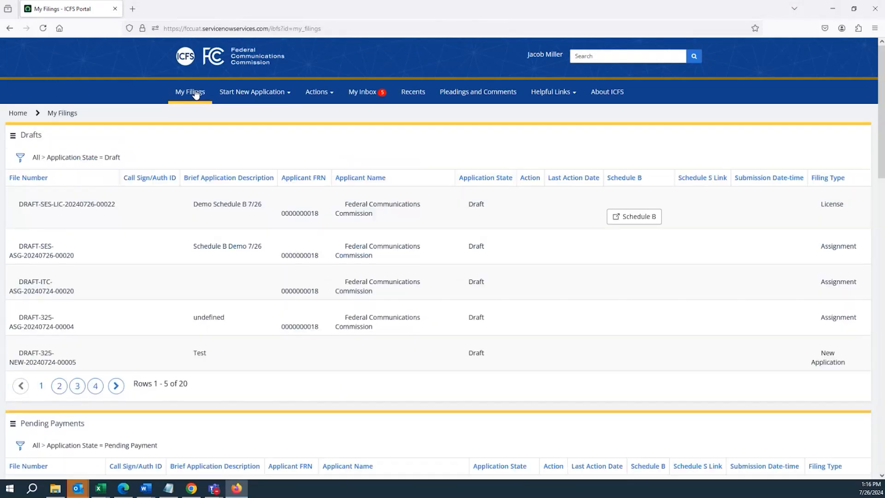
click(634, 217)
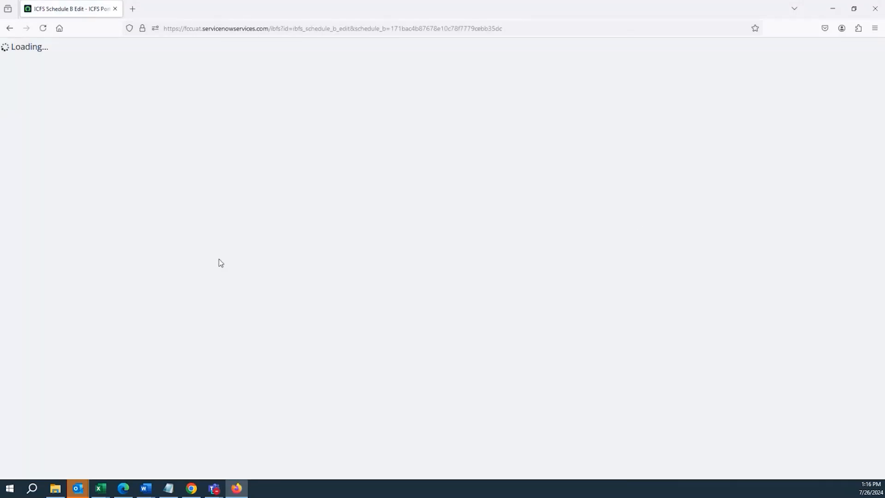
Compare the Basic and Frequency Bands sections of Antenna - 12
scroll(226, 286, down, 3)
scroll(239, 281, down, 20)
scroll(206, 331, down, 4)
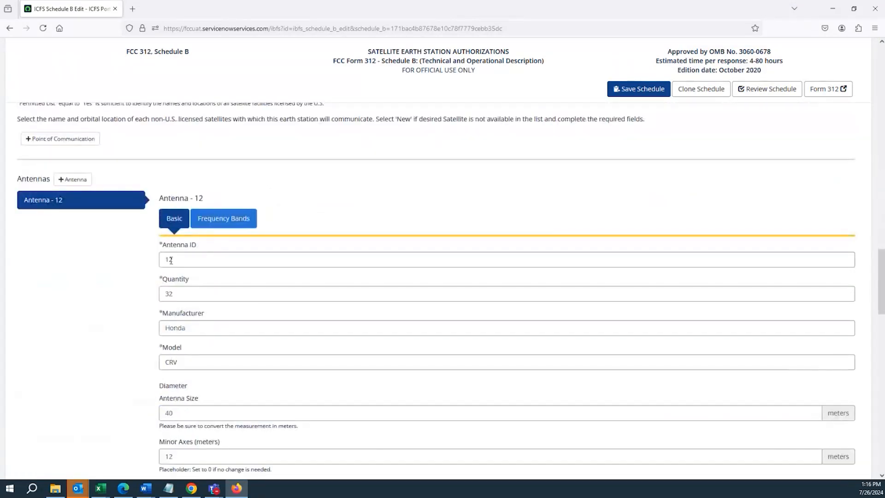
scroll(175, 249, down, 2)
click(230, 141)
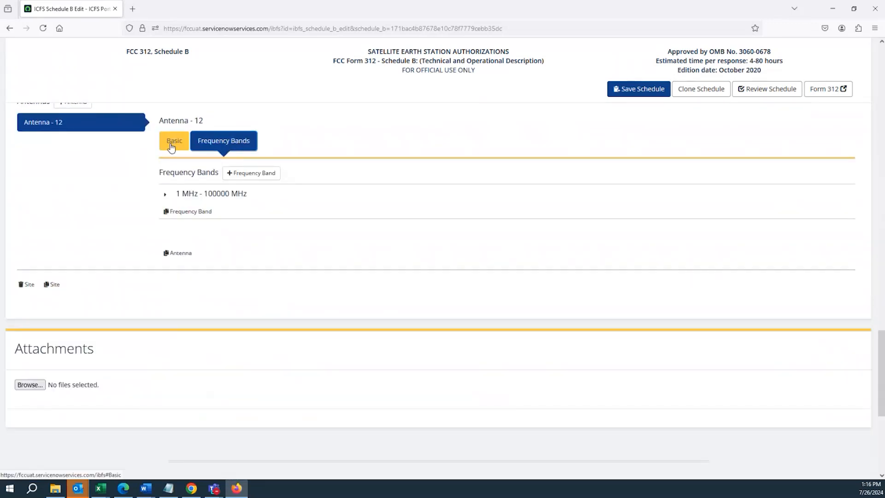
click(172, 146)
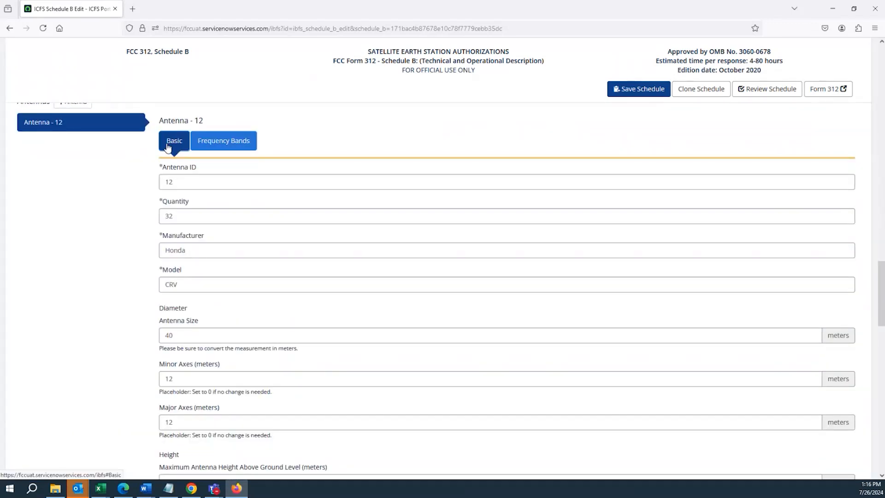
click(201, 147)
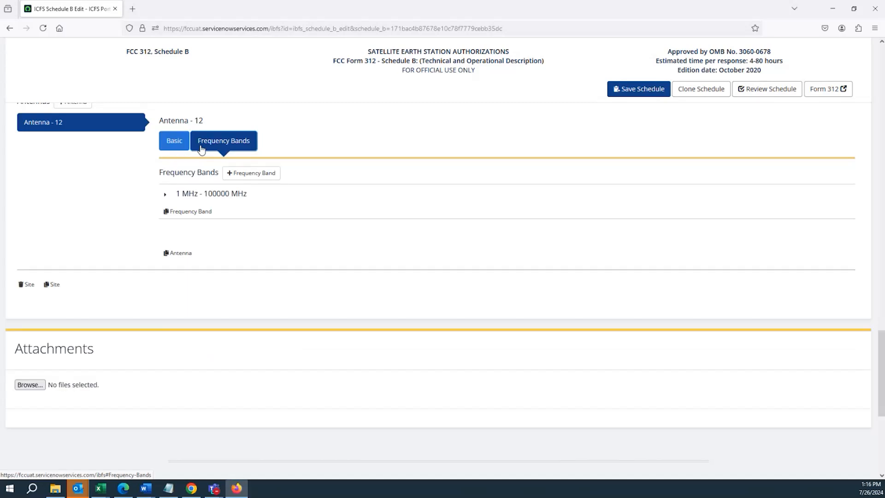
click(175, 146)
scroll(135, 170, up, 2)
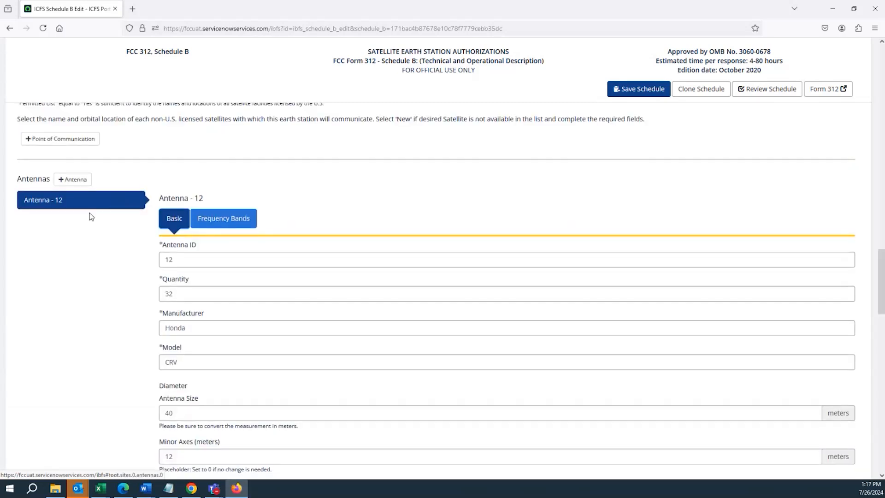
Expand the antenna's 1 MHz - 100000 MHz frequency band and examine its Operating Particulars, Satellite Coordinations and Basic sections
click(206, 225)
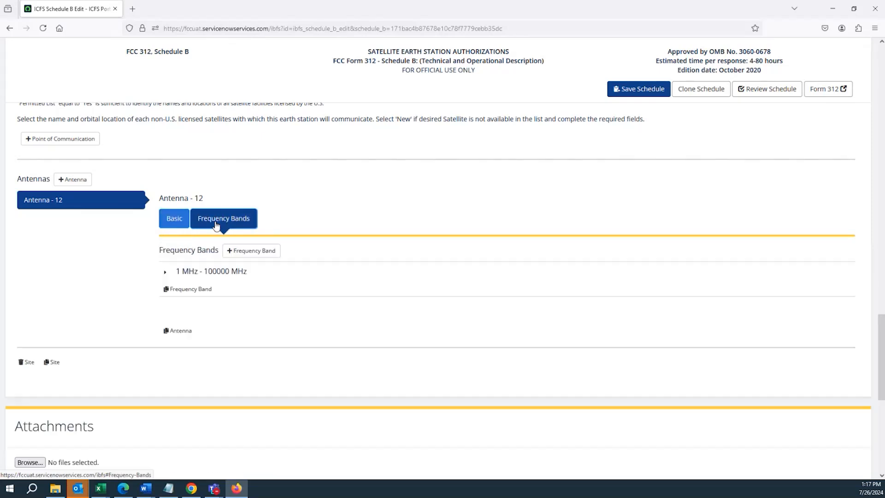
click(166, 272)
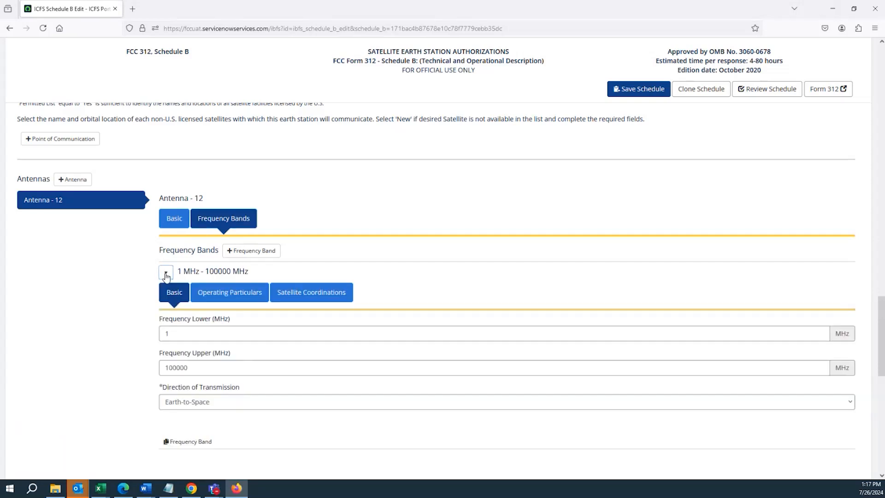
click(221, 297)
click(325, 297)
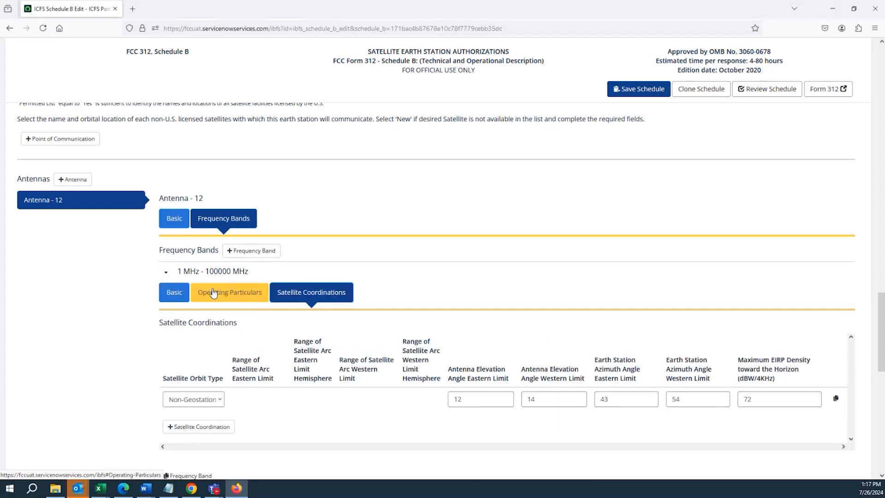
click(172, 295)
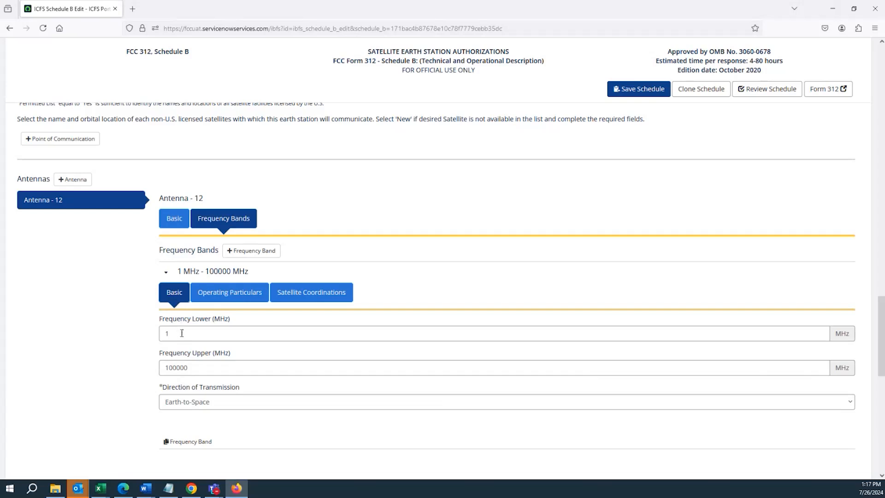
Examine the frequency band's lower and upper limits and its Direction of Transmission options, keeping Earth-to-Space
scroll(181, 330, down, 3)
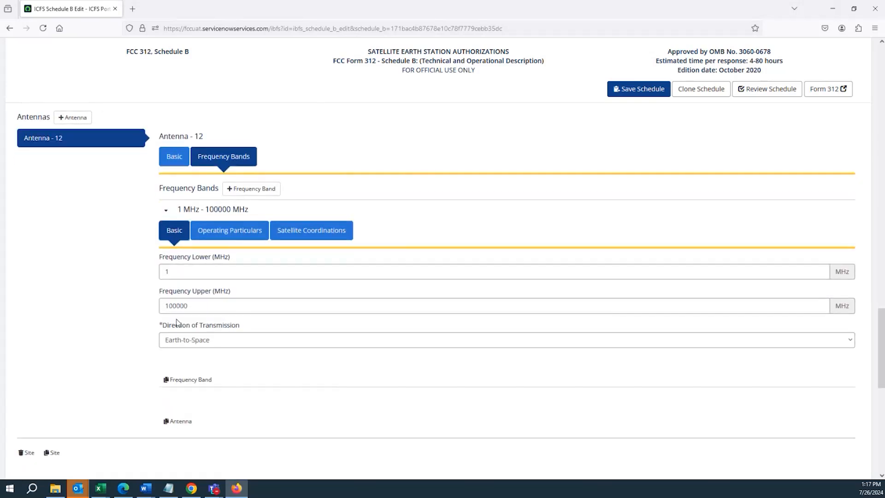
double_click(178, 257)
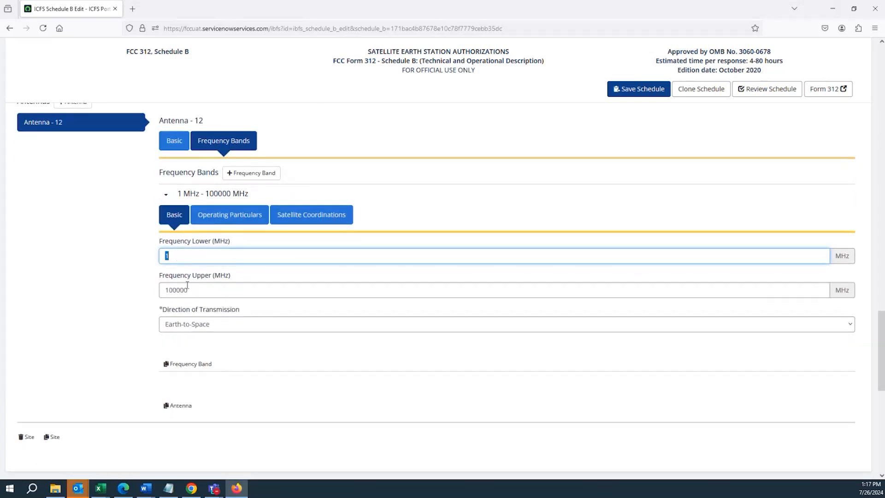
double_click(187, 286)
double_click(183, 257)
double_click(196, 290)
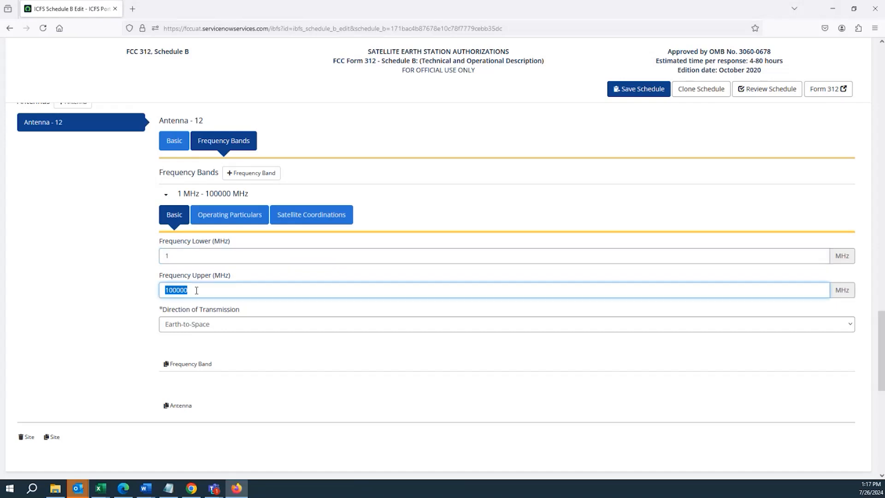
double_click(190, 259)
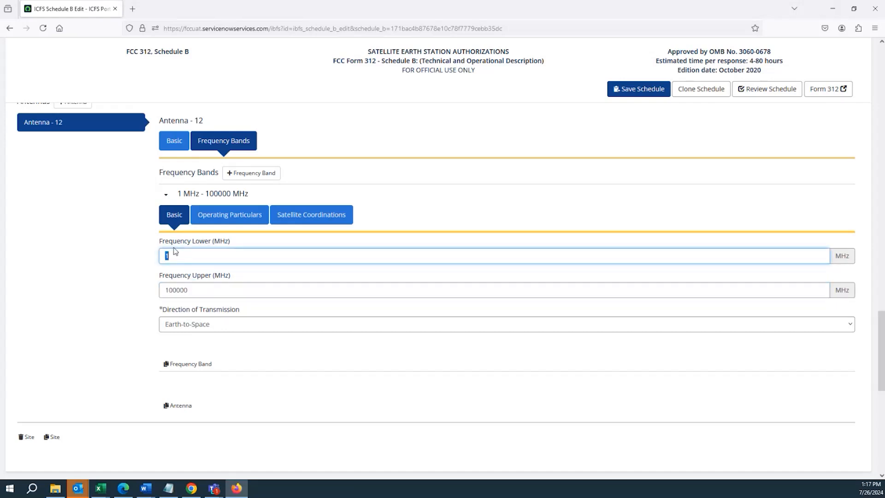
scroll(118, 288, down, 1)
click(180, 290)
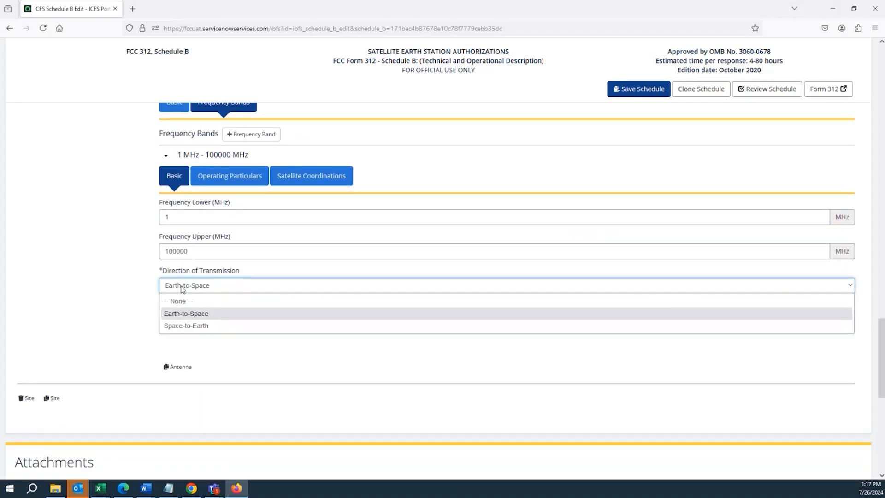
click(187, 318)
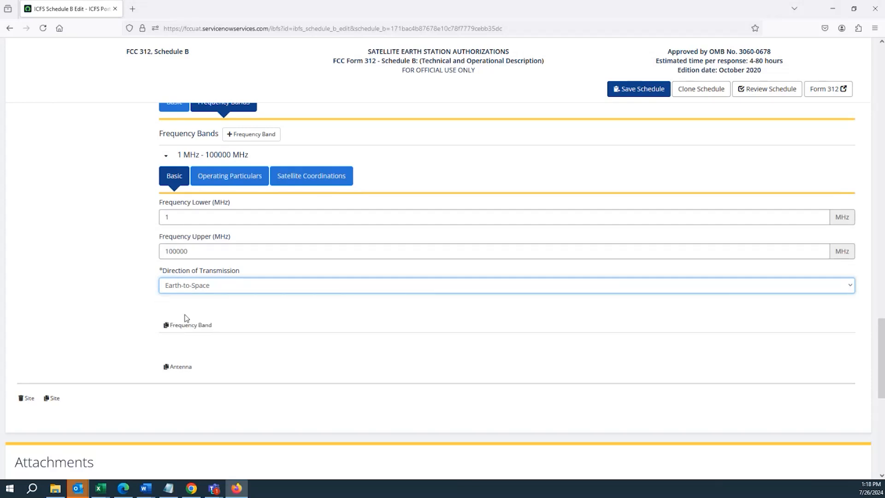
click(184, 290)
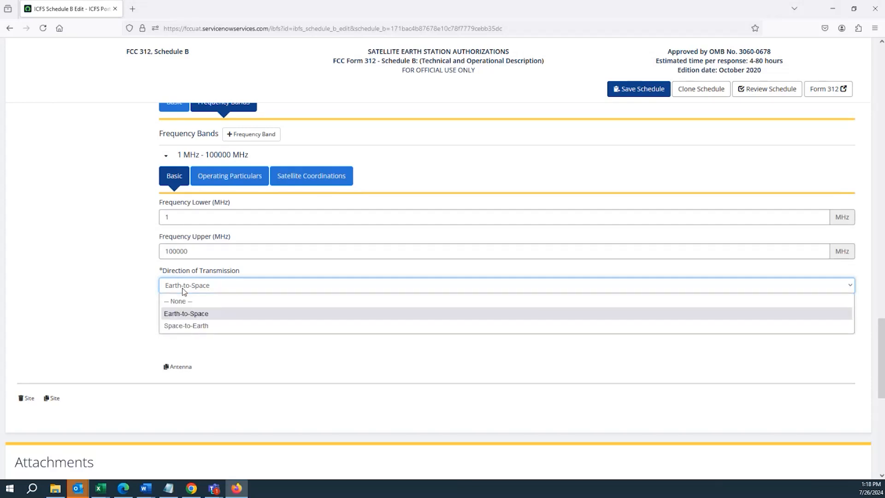
click(182, 314)
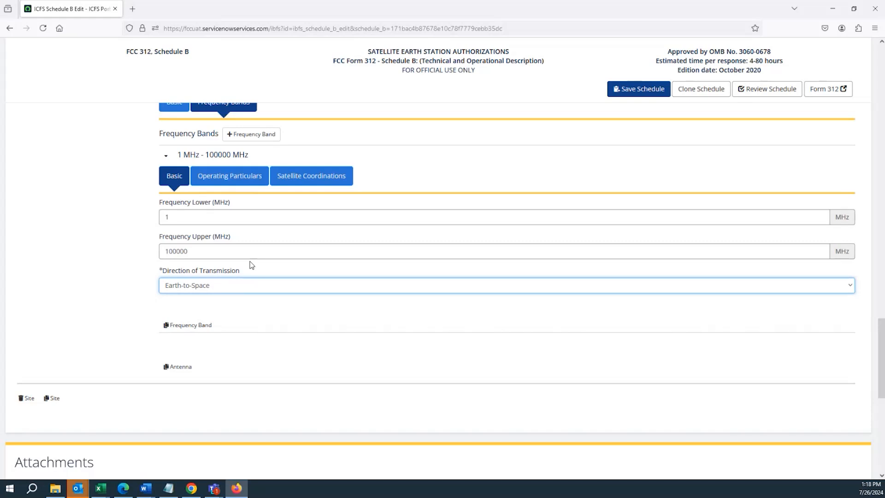
View the band's Operating Particulars and examine the parts of the emission designator and the polarization
click(212, 184)
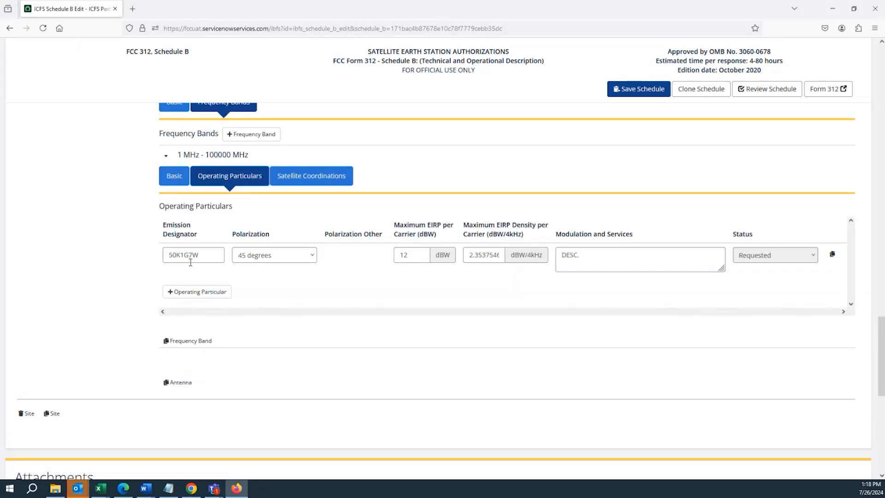
double_click(182, 252)
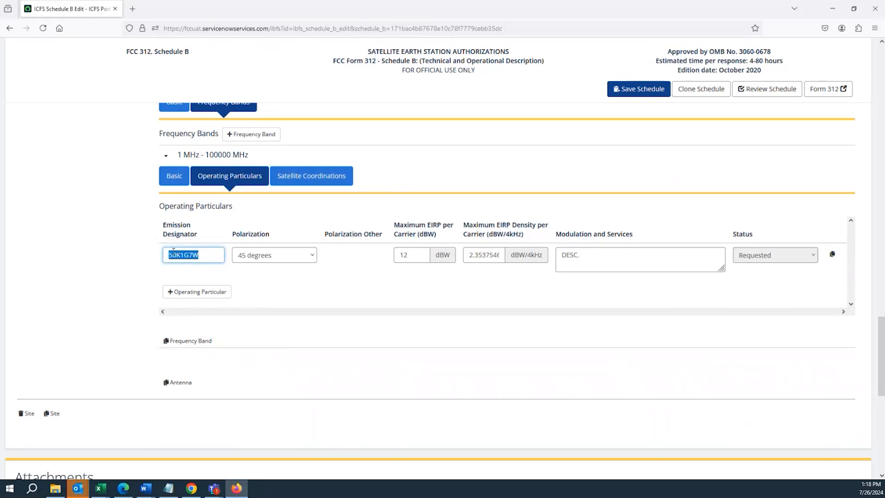
click(177, 257)
drag(171, 256, 176, 259)
click(177, 257)
key(shift+Right)
click(183, 257)
key(shift+Right)
click(184, 256)
drag(185, 256, 187, 256)
double_click(192, 256)
click(191, 256)
drag(195, 257, 154, 256)
click(260, 258)
click(260, 260)
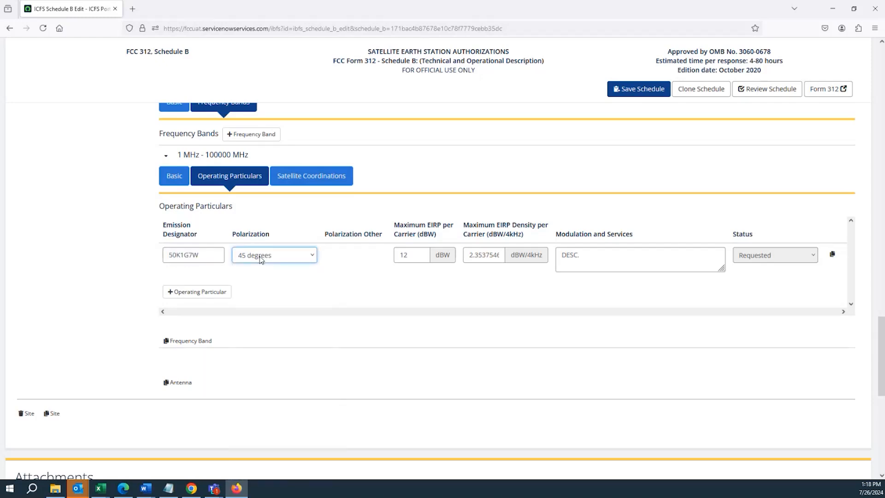
Try a maximum EIRP per carrier of 11 dBW in the operating particular and restore it to 12 dBW
click(416, 251)
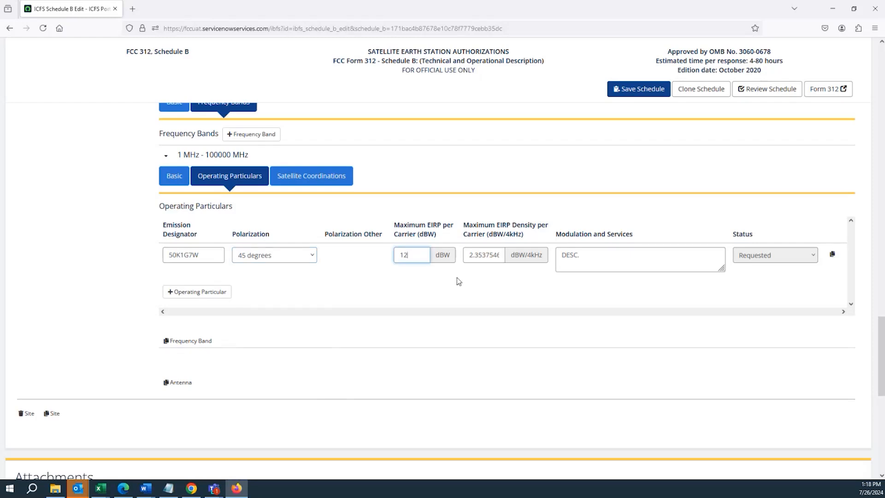
double_click(486, 255)
double_click(486, 254)
click(487, 255)
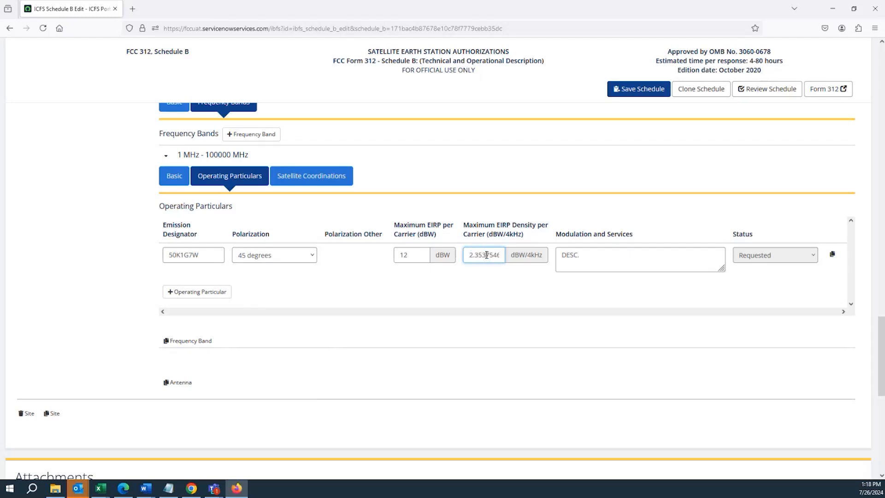
click(412, 255)
key(BackSpace)
text(1)
click(454, 289)
click(482, 256)
click(408, 254)
drag(409, 253, 404, 254)
text(2)
Try the emission designators 50K1G0W and 55K1G7W in the operating particular, and restore 50K1G7W
drag(188, 254, 192, 254)
text(0)
click(390, 291)
drag(189, 253, 191, 254)
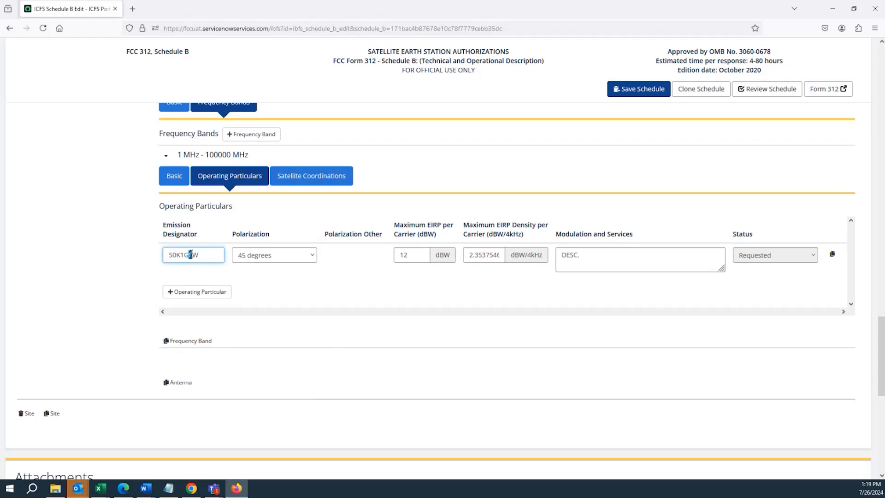
text(7)
drag(175, 254, 172, 255)
text(5)
click(295, 286)
drag(496, 256, 479, 258)
drag(176, 254, 173, 254)
text(0)
click(336, 287)
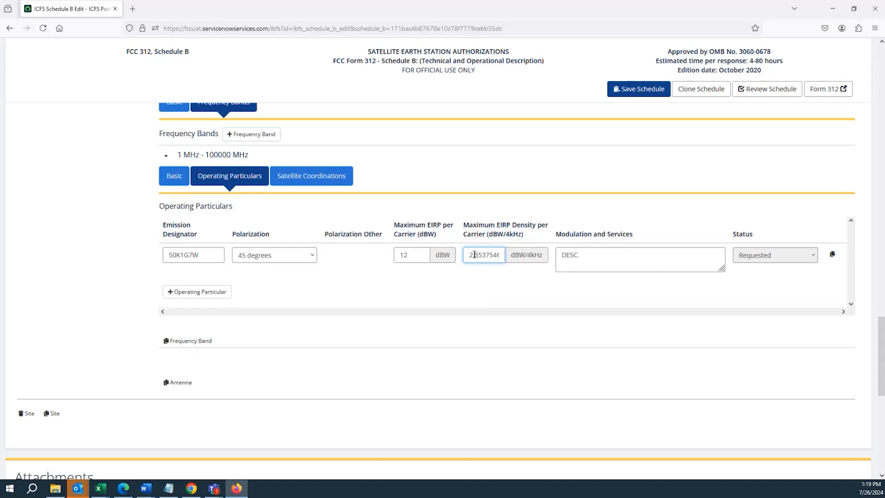
Try raising the operating particular's maximum EIRP density per carrier to about 2.37 dBW/4kHz
drag(475, 254, 479, 254)
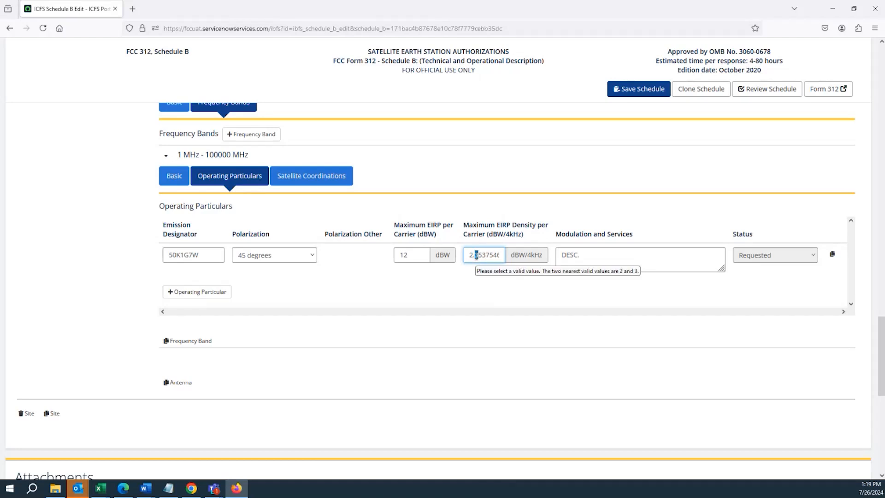
click(479, 257)
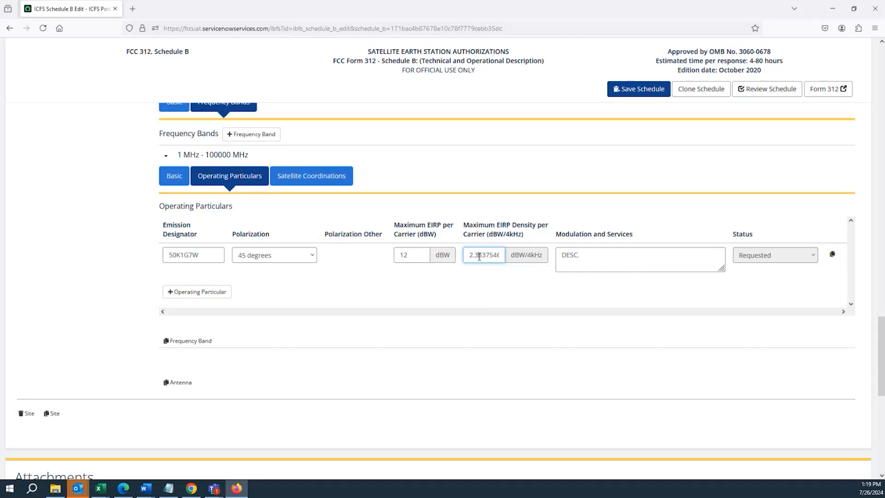
drag(478, 258, 482, 259)
text(7)
click(481, 291)
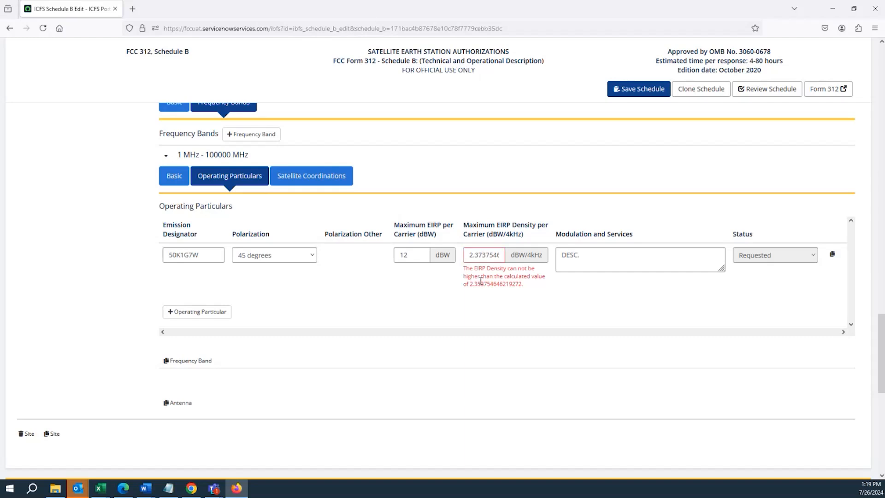
Lower the maximum EIRP density per carrier to about 2.33 dBW/4kHz by making its second decimal digit 3
click(479, 256)
drag(481, 257, 478, 259)
text(3)
click(497, 307)
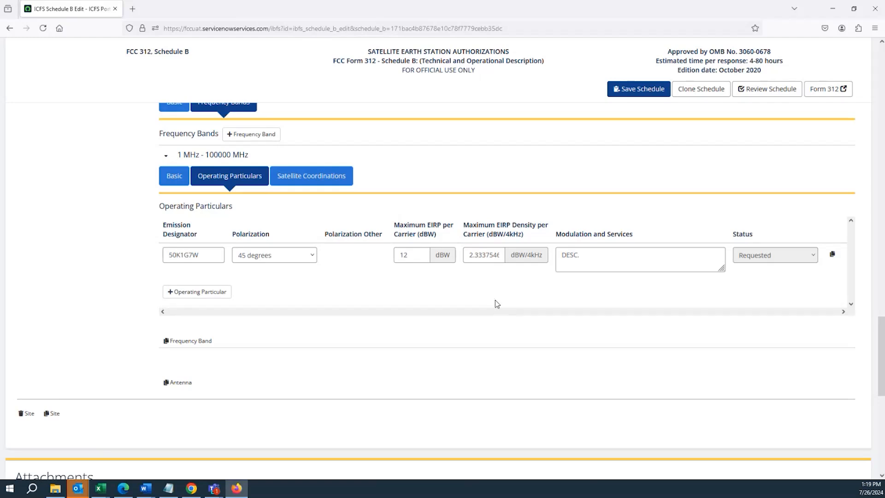
Examine the Modulation and Services description, and view the Satellite Coordinations section with its satellite orbit type
double_click(585, 233)
triple_click(584, 234)
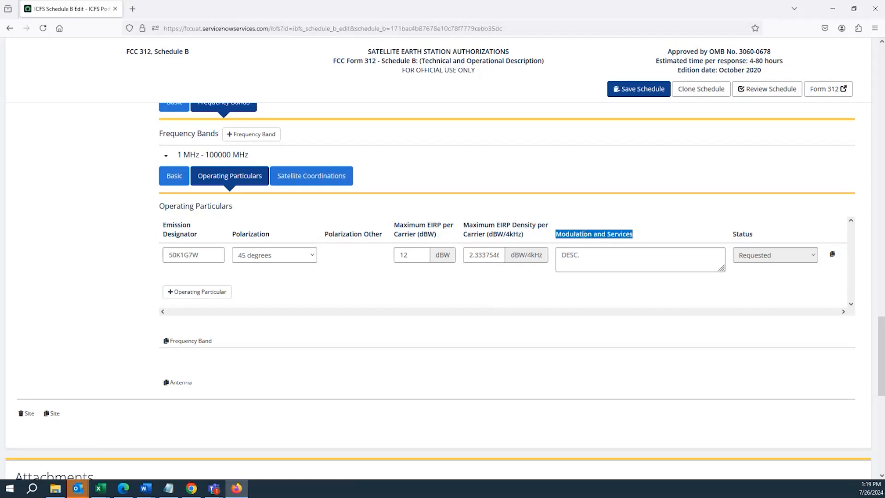
click(592, 260)
key(ctrl+a)
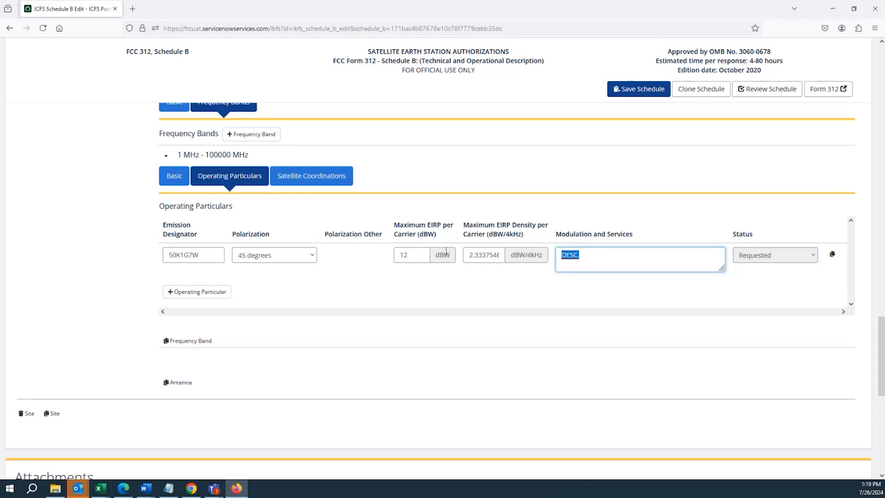
click(312, 187)
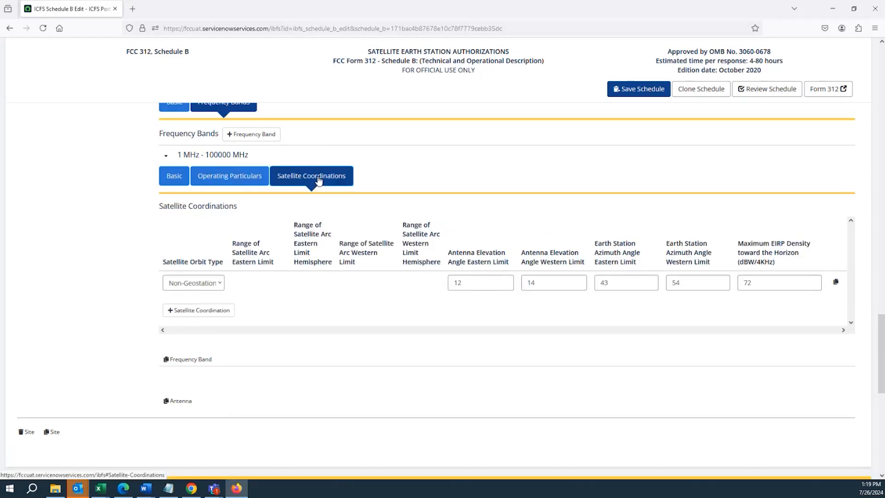
scroll(287, 260, up, 1)
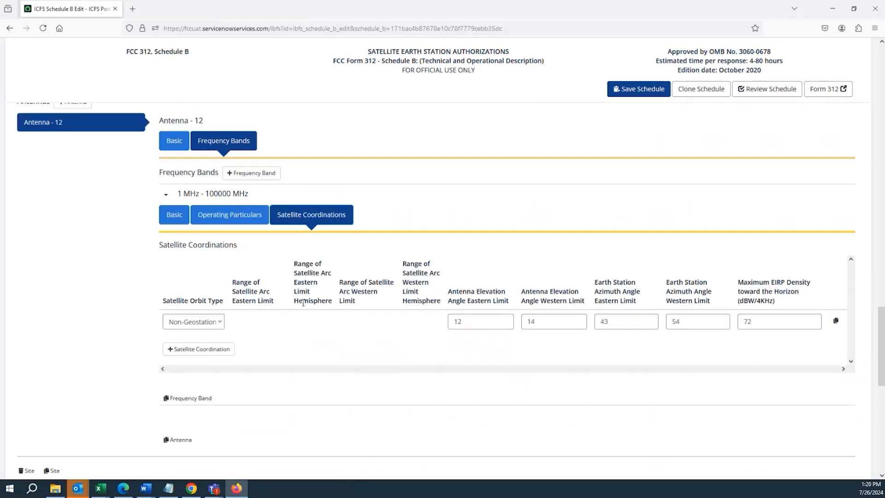
triple_click(219, 249)
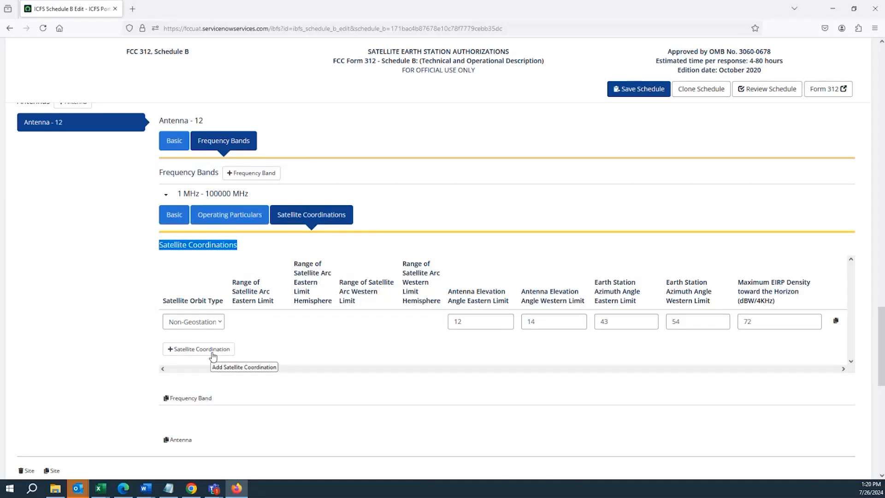
click(197, 323)
click(196, 322)
click(196, 322)
click(196, 321)
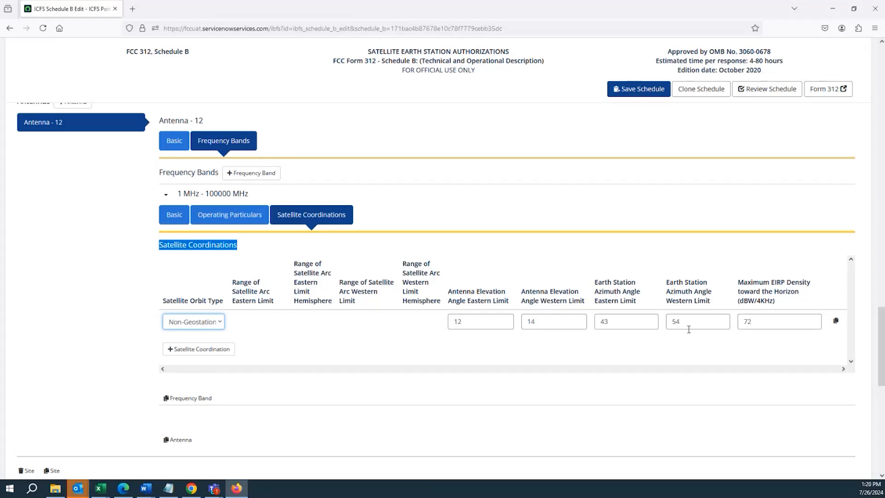
Set the satellite orbit type to Geostationary and check the satellite arc and antenna elevation angle columns
click(209, 322)
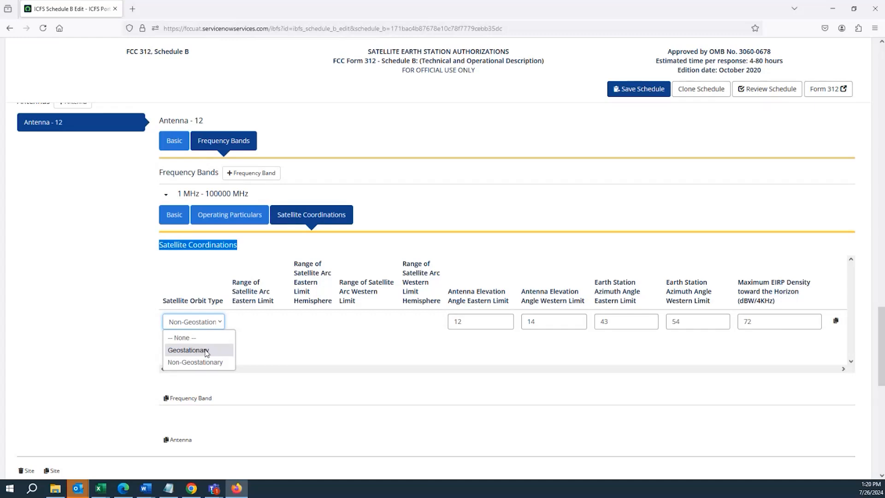
click(204, 352)
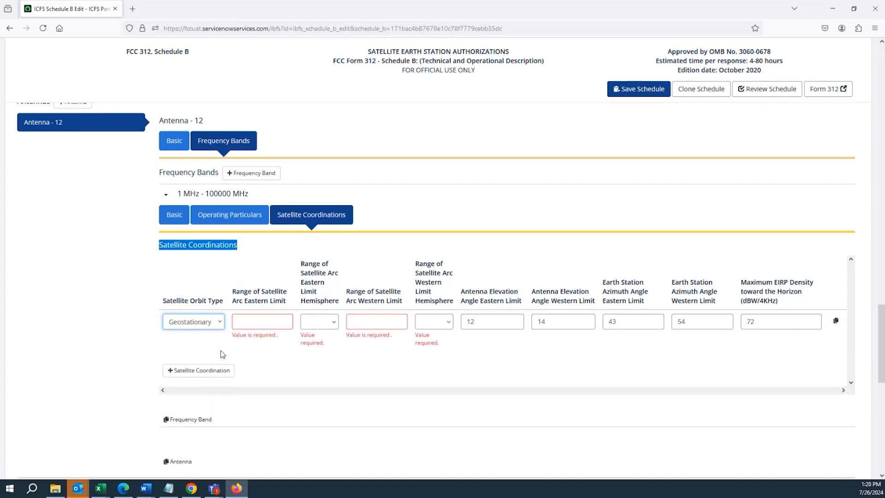
click(255, 325)
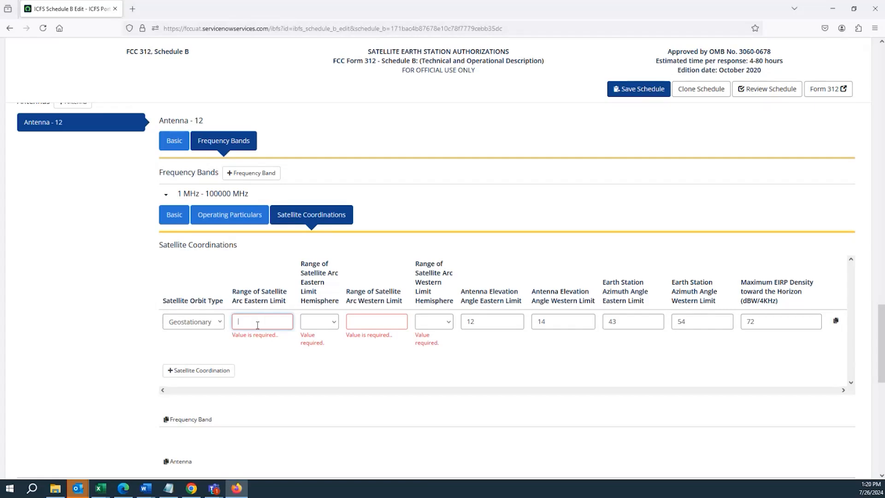
triple_click(476, 295)
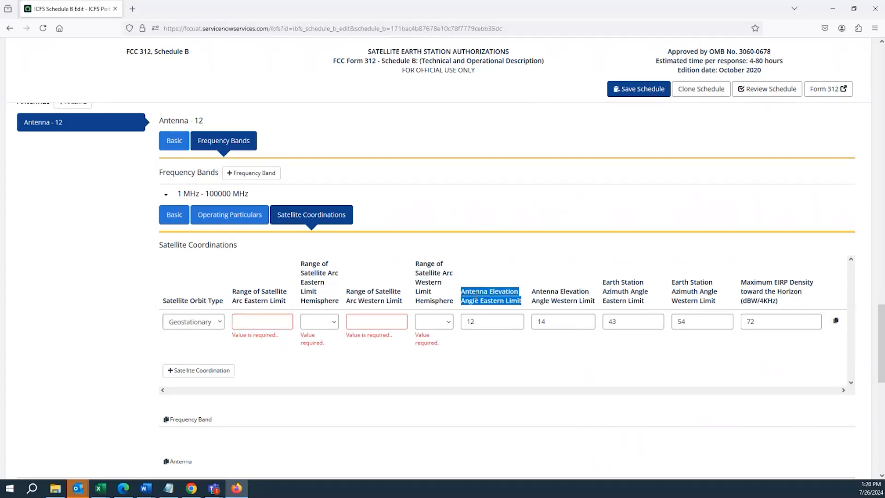
triple_click(544, 296)
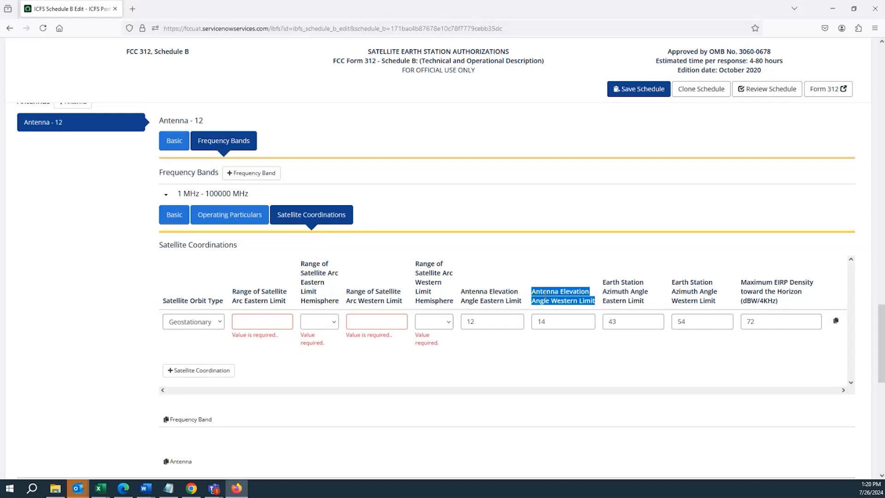
Set the satellite arc's eastern limit to 12 in hemisphere W, with an antenna elevation angle eastern limit of 37.12
click(256, 323)
text(12)
click(306, 322)
click(307, 374)
click(384, 324)
double_click(472, 323)
text(37.12)
drag(579, 329, 451, 317)
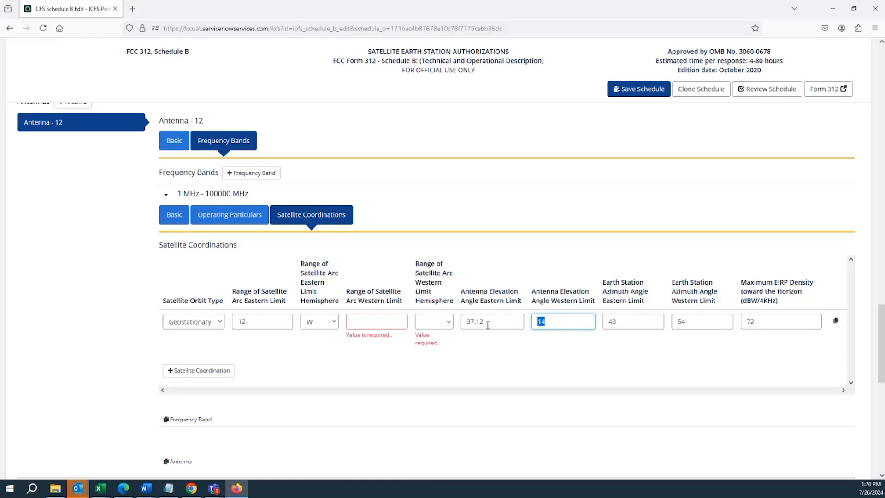
Set the satellite arc's western limit to 32 in hemisphere E, with an antenna elevation angle western limit of 36.05
click(361, 325)
text(32)
click(419, 327)
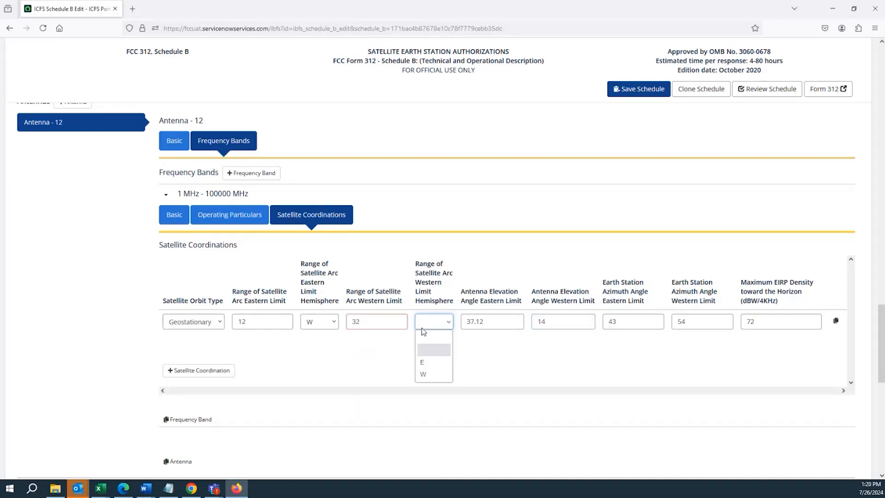
click(436, 363)
click(540, 323)
double_click(540, 323)
key(BackSpace)
text(36.05)
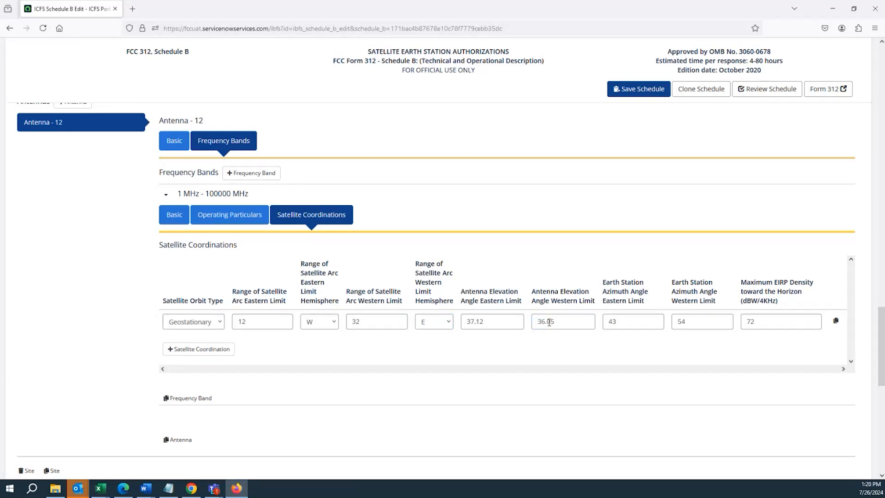
drag(541, 323, 545, 324)
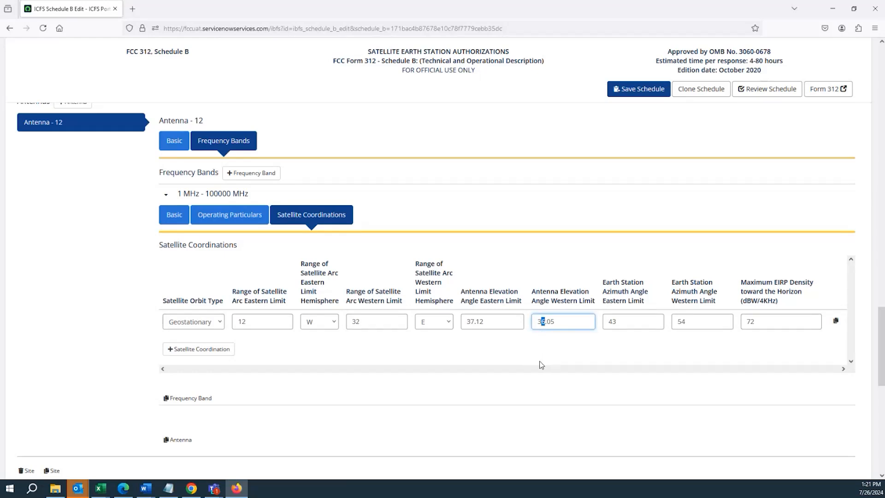
click(563, 322)
drag(490, 322, 467, 318)
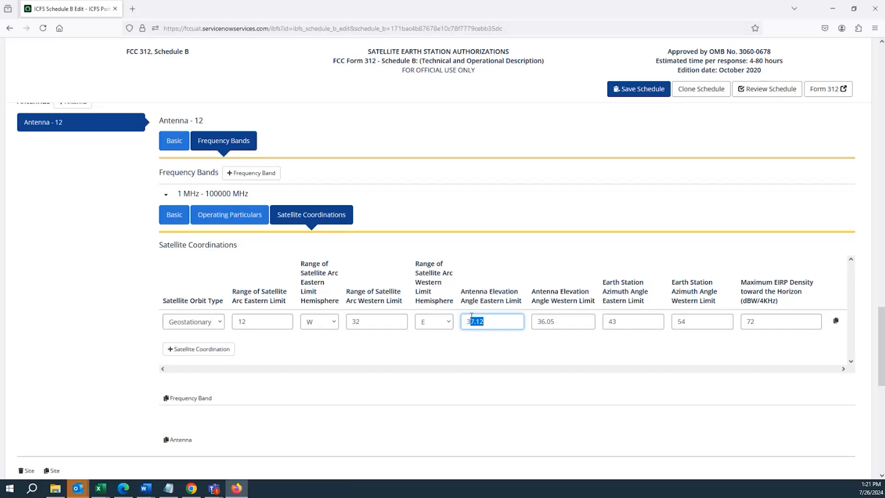
Open the antenna's basic details and review its ID, quantity, manufacturer and model
click(642, 322)
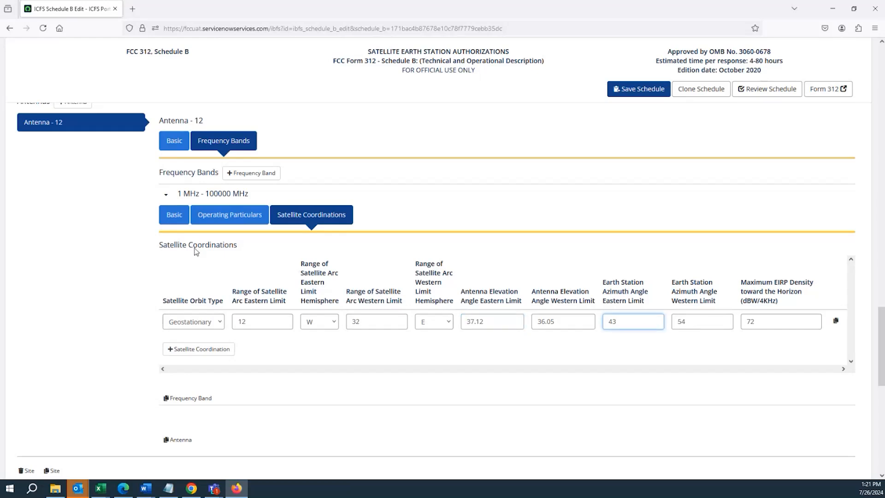
click(174, 149)
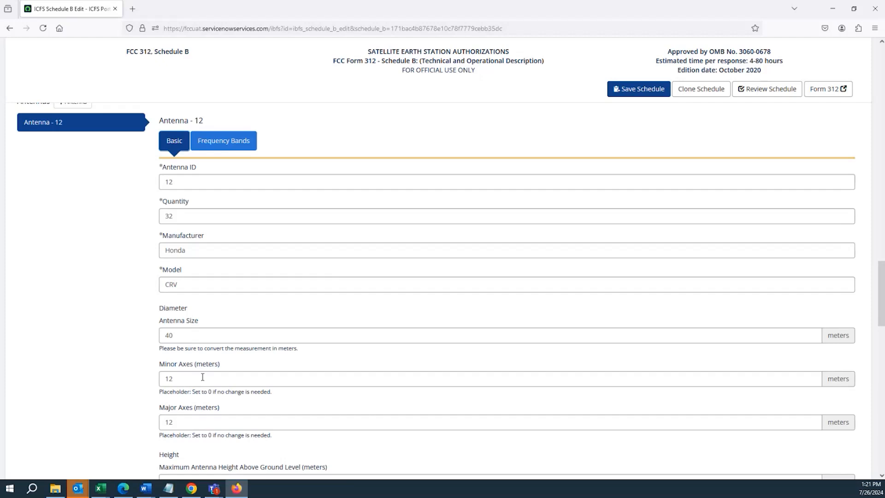
double_click(175, 181)
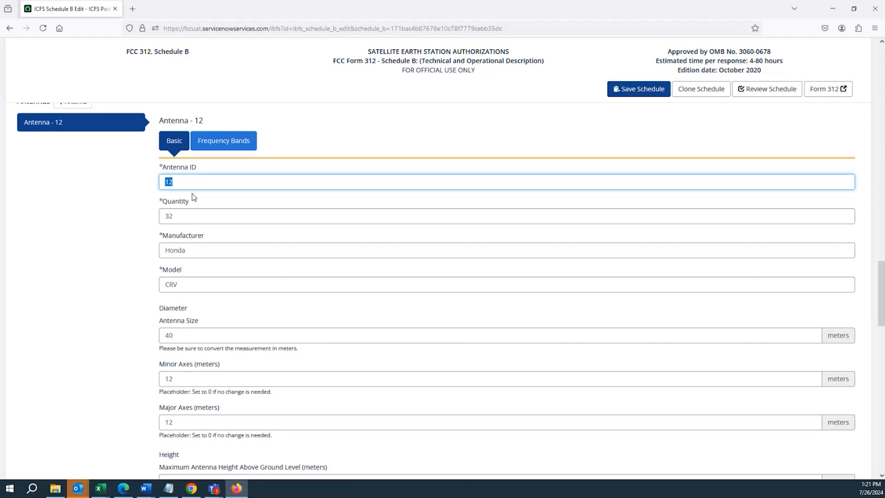
click(186, 183)
double_click(194, 218)
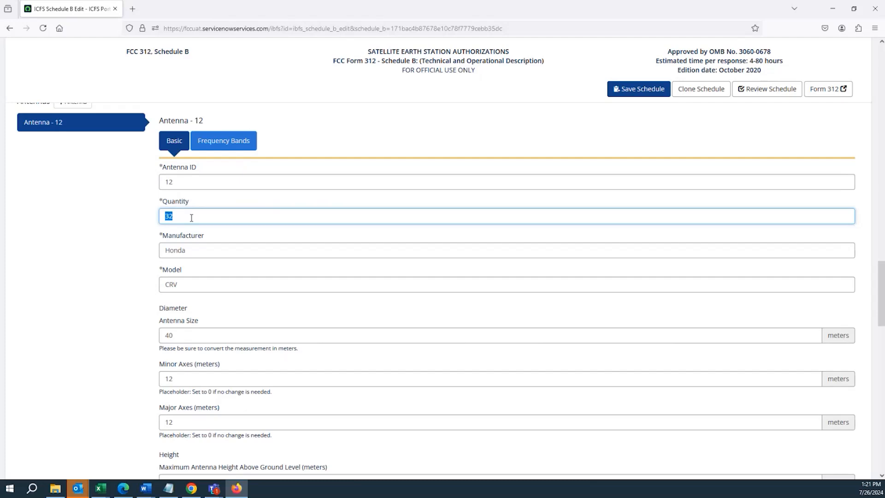
double_click(194, 251)
double_click(196, 286)
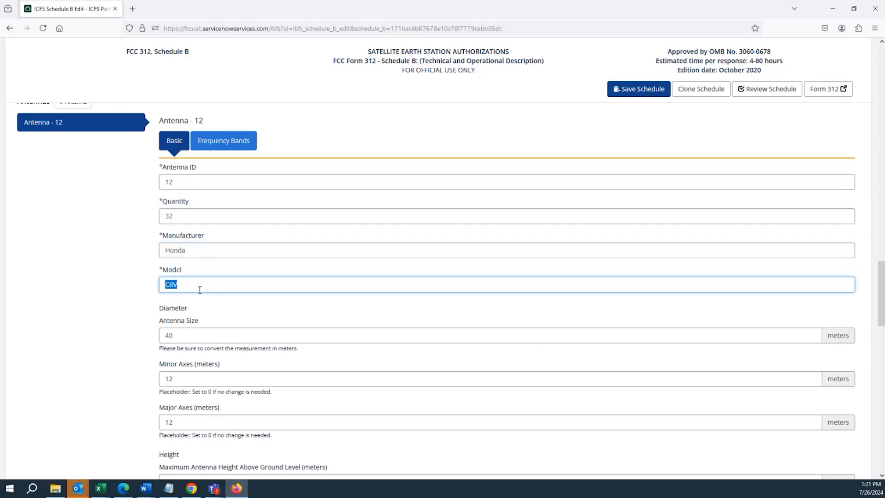
Examine the antenna size field in the antenna's diameter details
scroll(195, 267, down, 3)
click(190, 221)
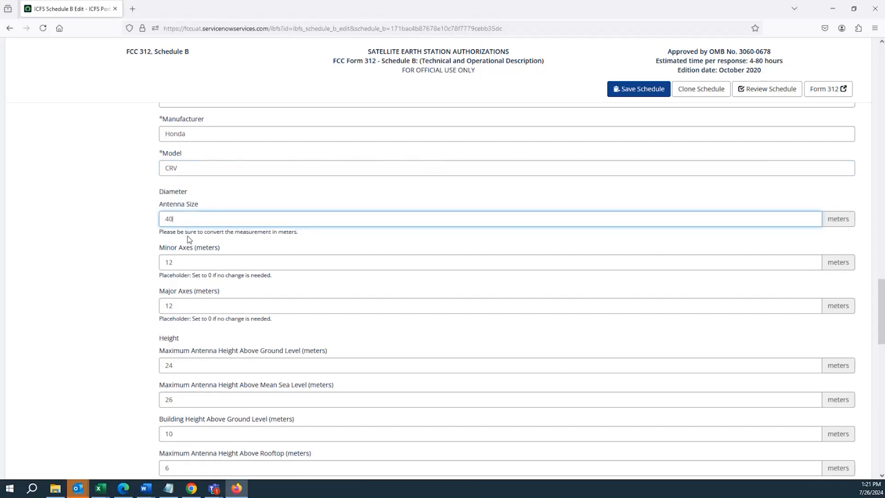
double_click(188, 219)
mouse_move(189, 193)
mouse_down()
mouse_move(149, 197)
mouse_move(183, 192)
mouse_up()
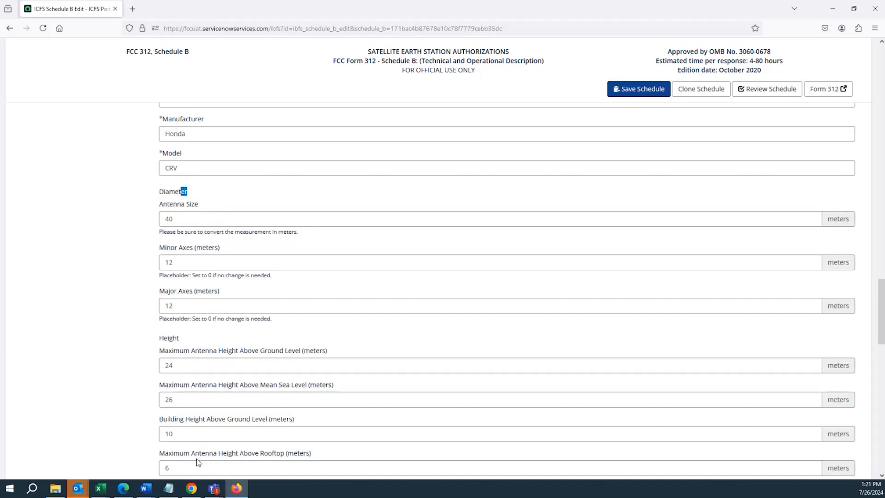
double_click(187, 220)
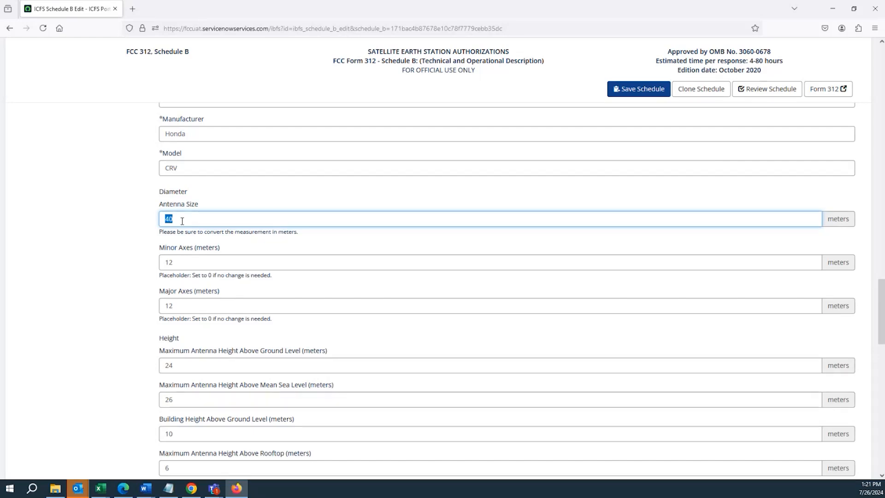
click(176, 214)
double_click(177, 220)
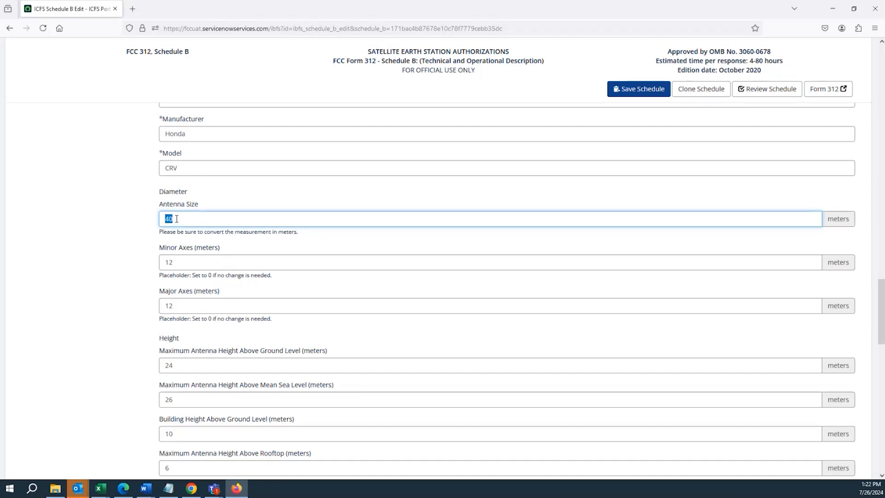
Try to set the antenna size to 100 meters
double_click(176, 219)
click(176, 218)
double_click(177, 219)
text(100)
click(244, 261)
Set the antenna size to 40 meters and check the minor and major axes
drag(205, 224, 133, 218)
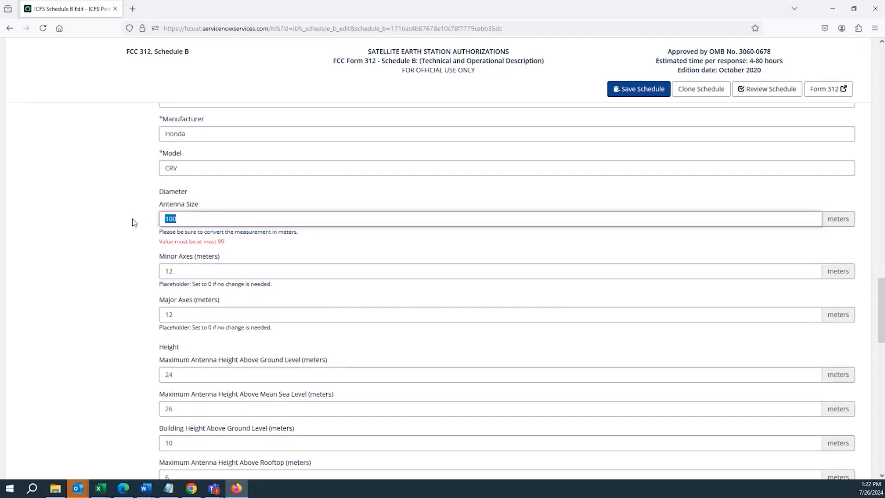
text(40)
click(216, 263)
double_click(216, 263)
double_click(218, 304)
click(217, 305)
Review the antenna's height fields, including height above ground level, building height and height above rooftop
scroll(171, 323, down, 3)
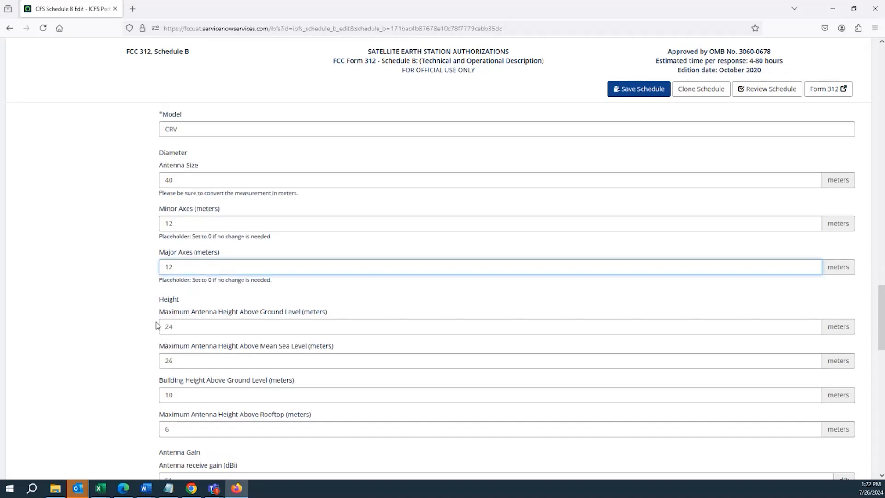
click(210, 210)
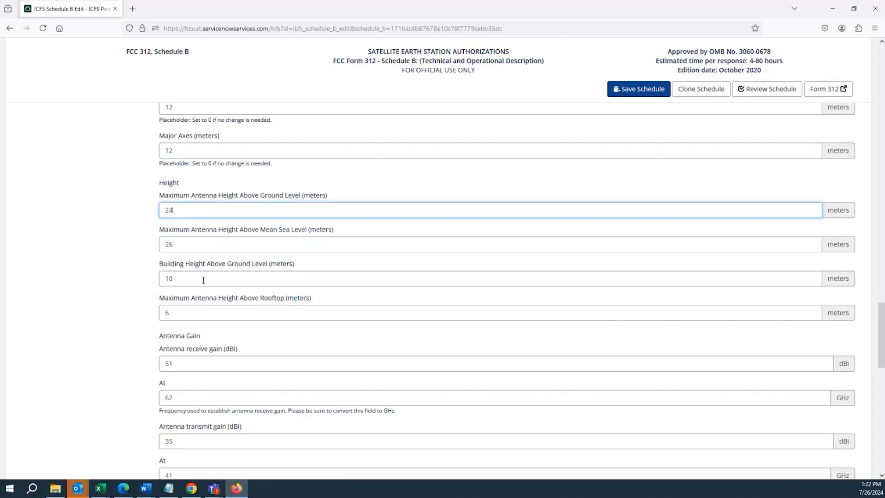
scroll(203, 280, down, 1)
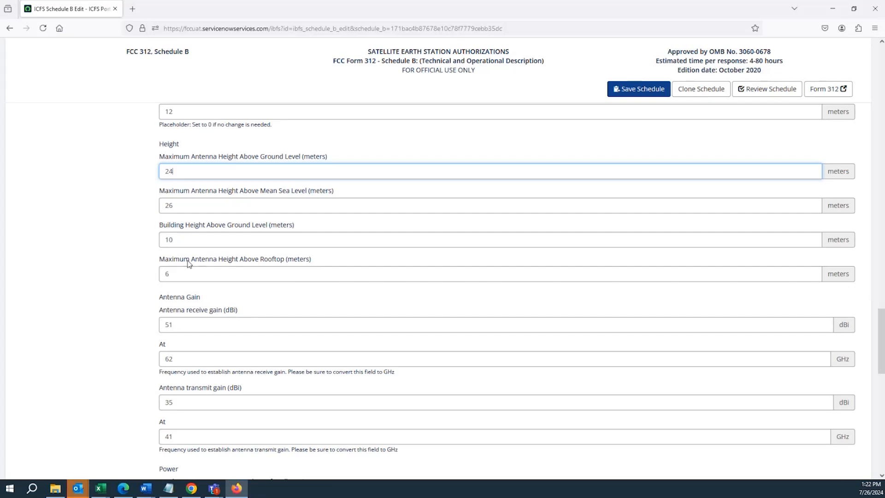
drag(190, 225, 292, 226)
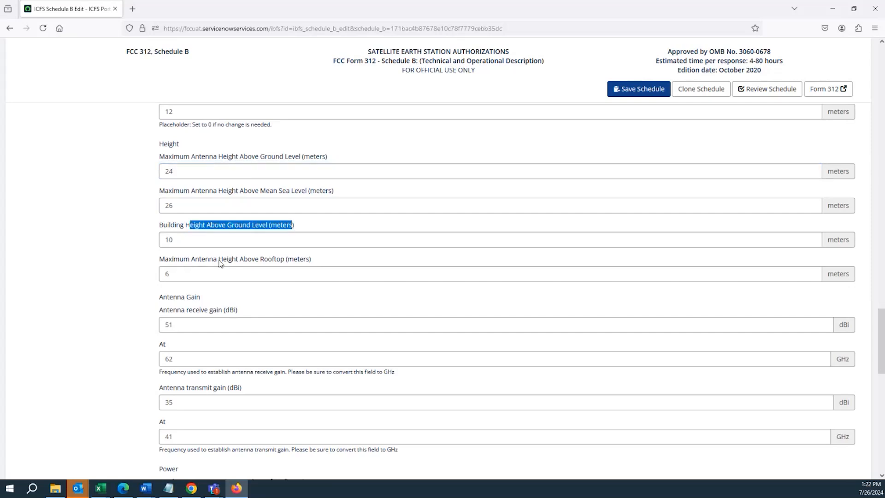
click(169, 259)
drag(165, 259, 330, 264)
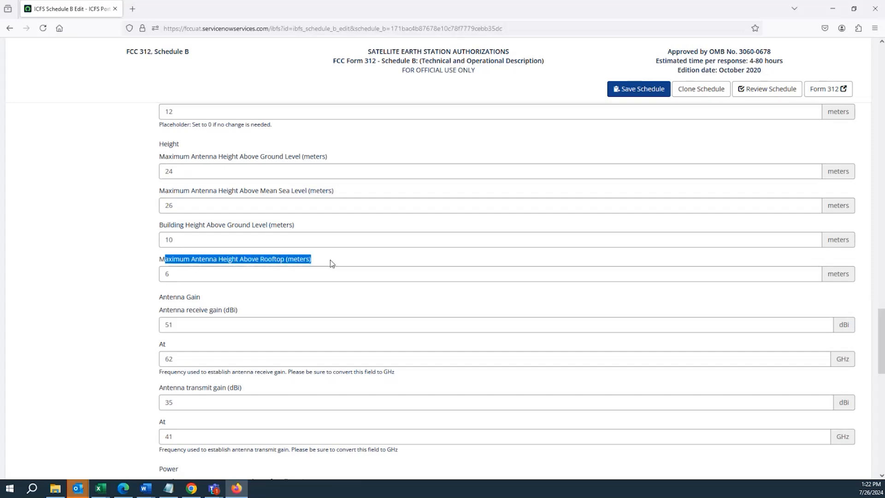
Review the antenna receive and transmit gains together with the frequencies used to establish them
scroll(182, 355, down, 2)
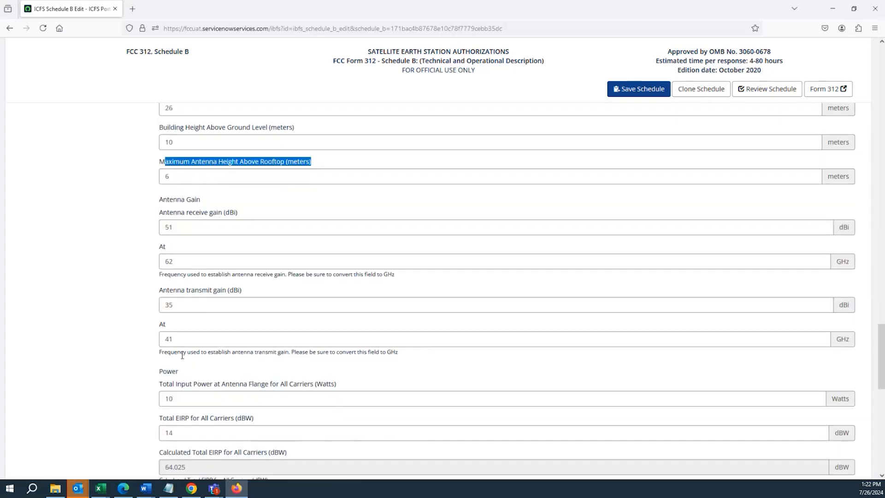
click(182, 206)
double_click(183, 206)
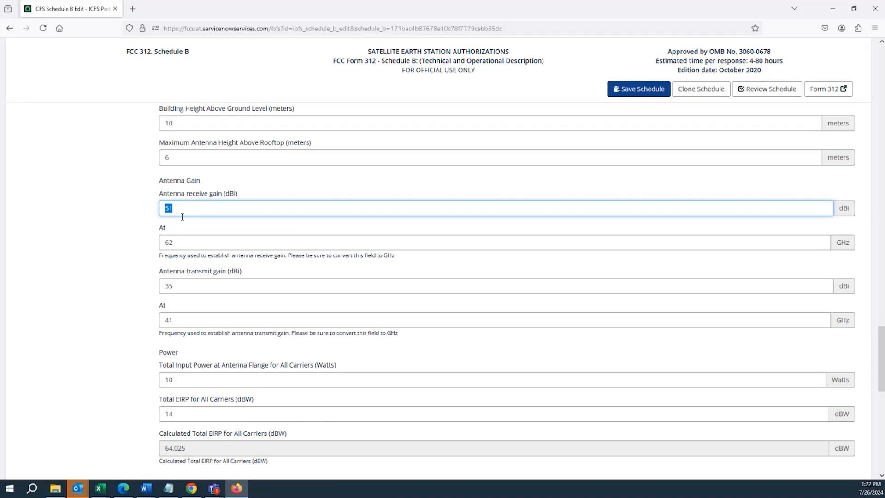
key(Tab)
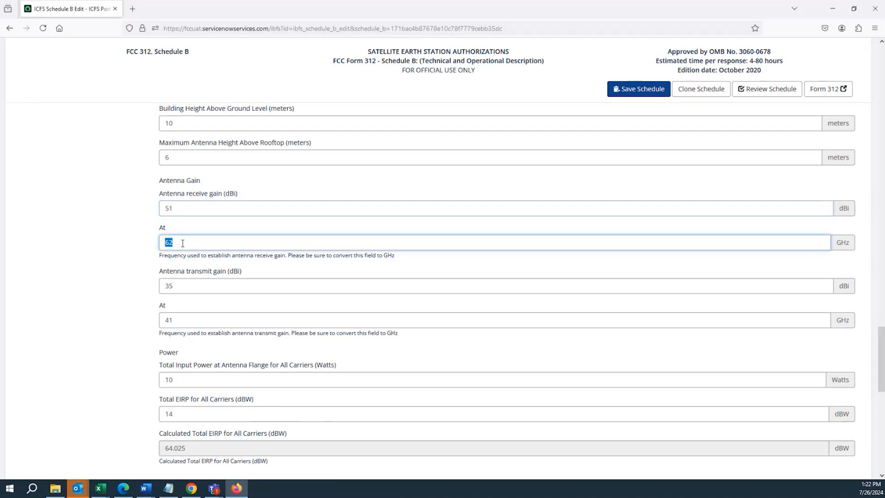
key(Tab)
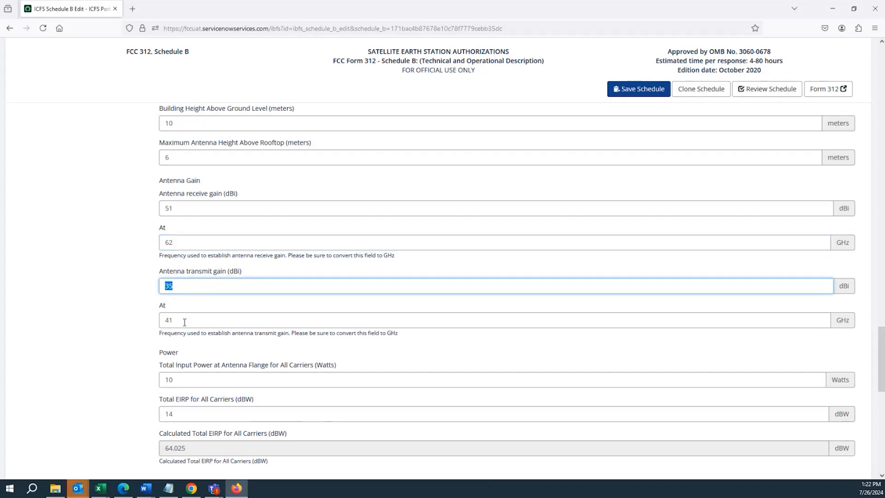
key(Tab)
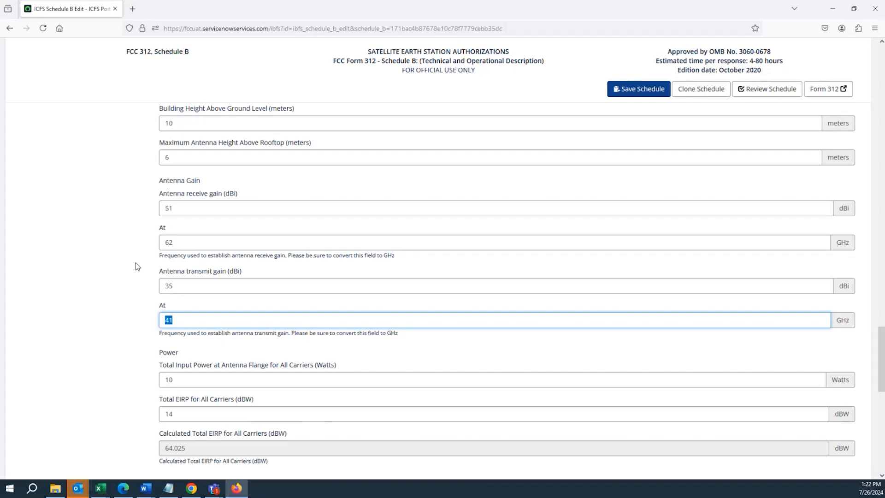
Try 40.98 GHz as the frequency used to establish the antenna transmit gain
double_click(188, 285)
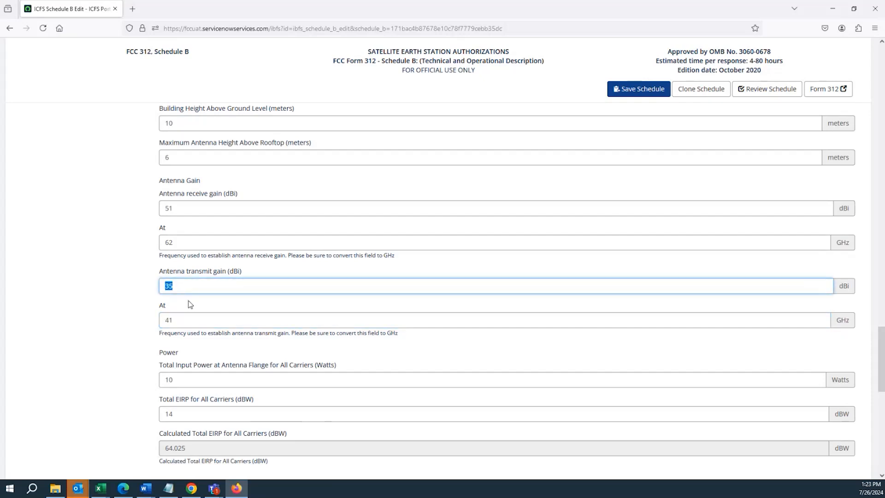
double_click(184, 320)
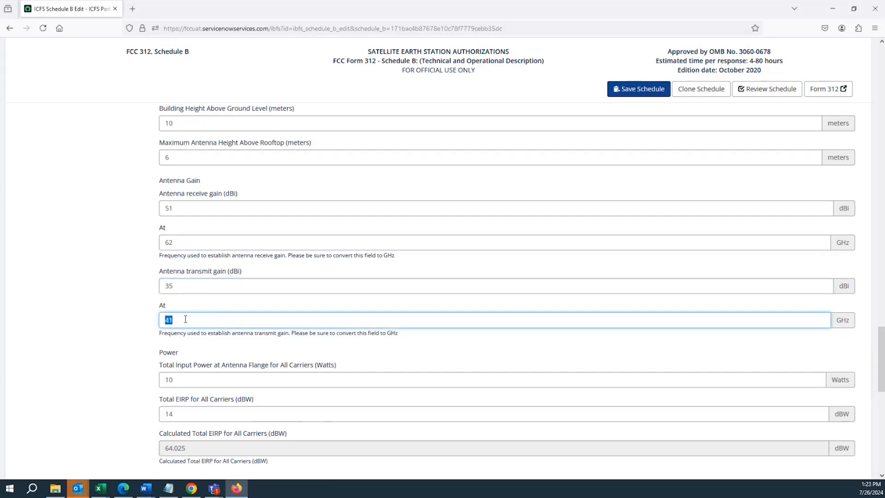
text(40.98)
double_click(190, 379)
Clear the transmit gain frequency and review the total input power and total EIRP fields
click(183, 321)
double_click(184, 322)
key(BackSpace)
click(192, 380)
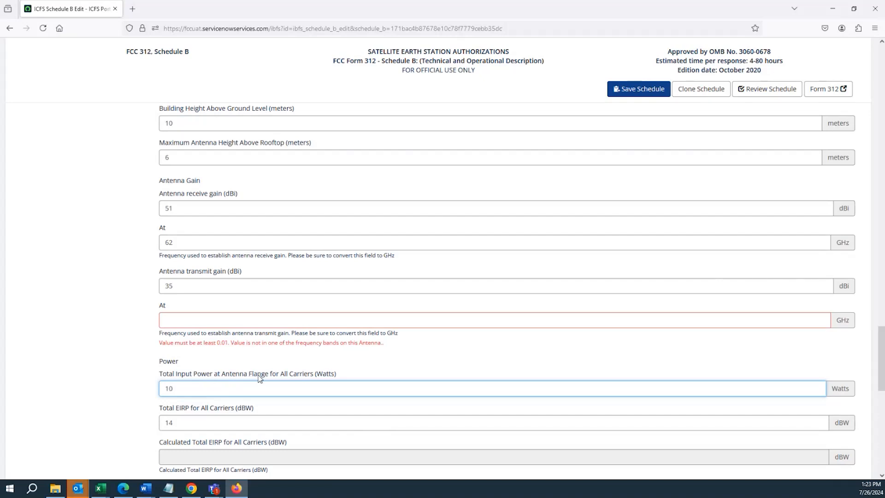
drag(162, 375, 349, 377)
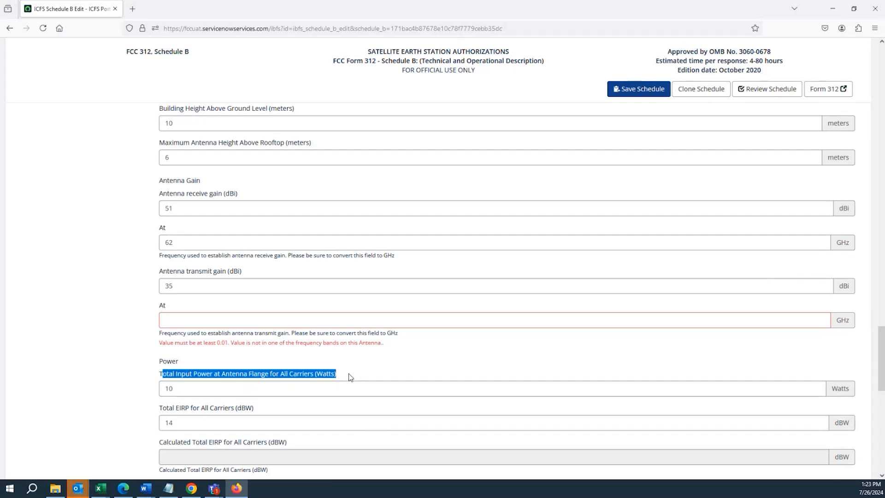
drag(159, 408, 253, 410)
Set the antenna transmit gain frequency to 40 GHz and check the total EIRP fields
click(193, 317)
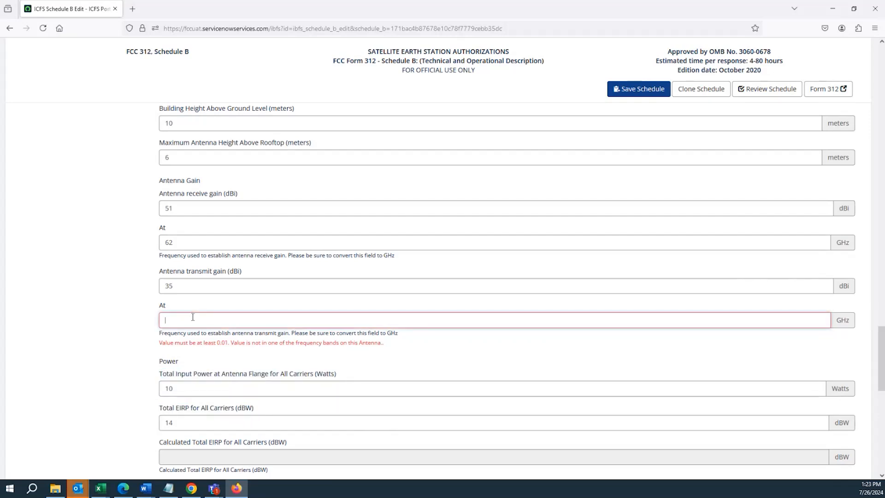
text(40)
scroll(213, 389, down, 3)
click(218, 340)
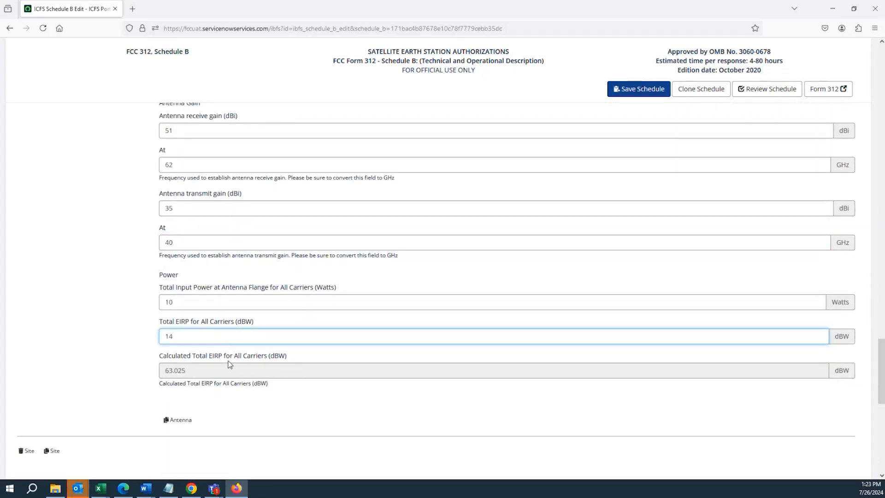
Set the total input power at the antenna flange to 12 watts and check the calculated total EIRP
double_click(182, 246)
double_click(185, 301)
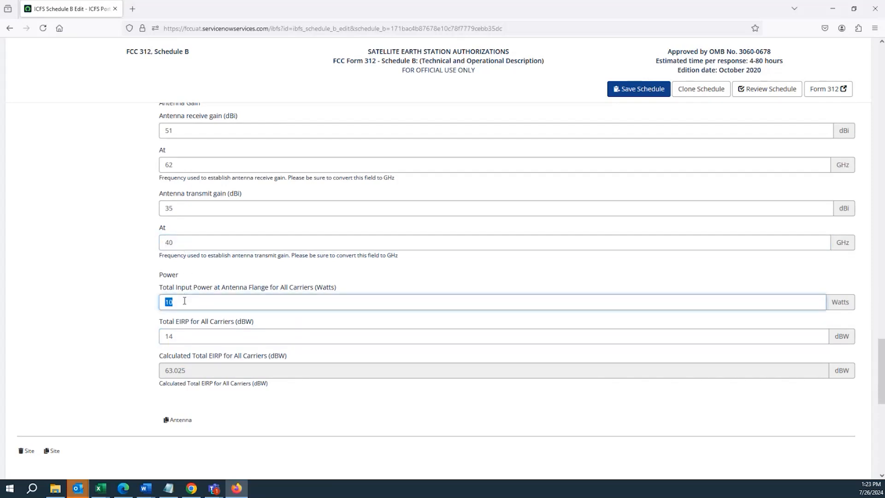
click(184, 302)
text(2)
click(127, 285)
drag(194, 370, 154, 366)
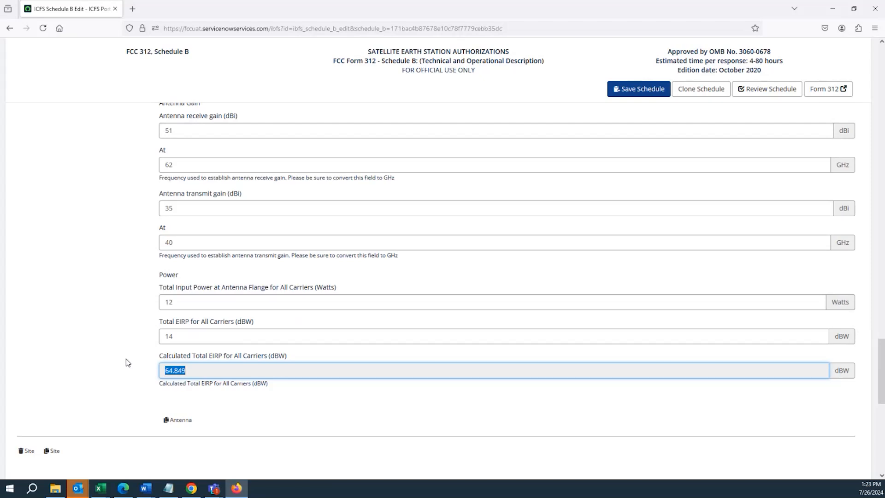
Clear the required phone number in the site contact information of site Test 7/26 without saving
scroll(111, 353, down, 2)
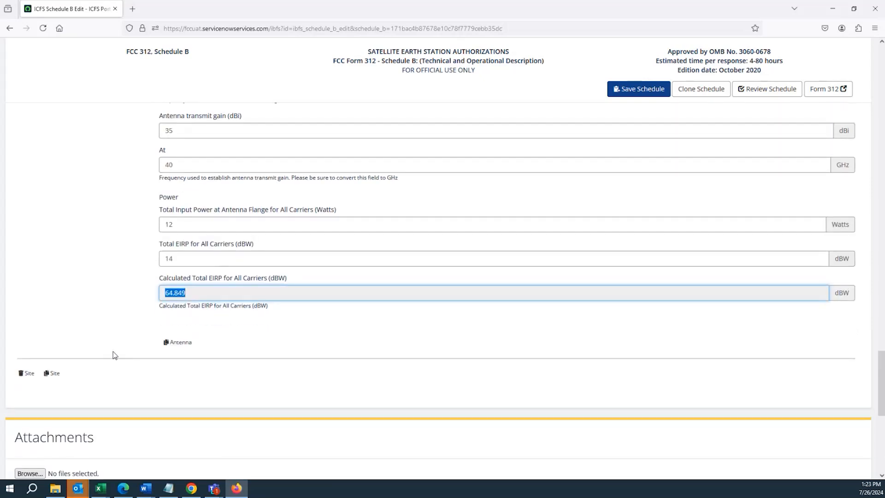
scroll(110, 364, up, 8)
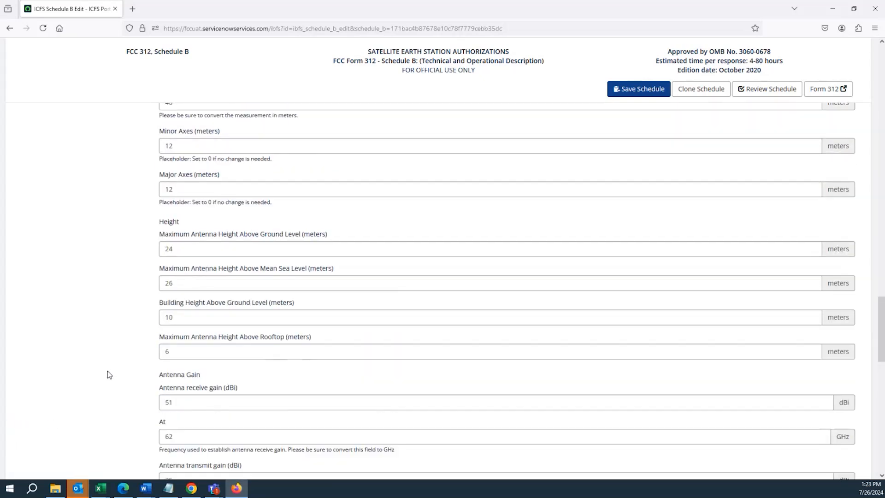
scroll(107, 374, up, 15)
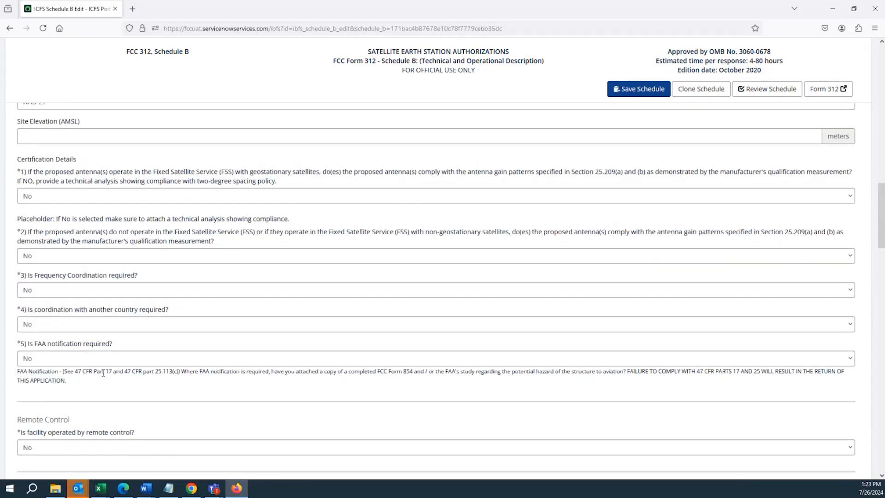
scroll(103, 373, up, 10)
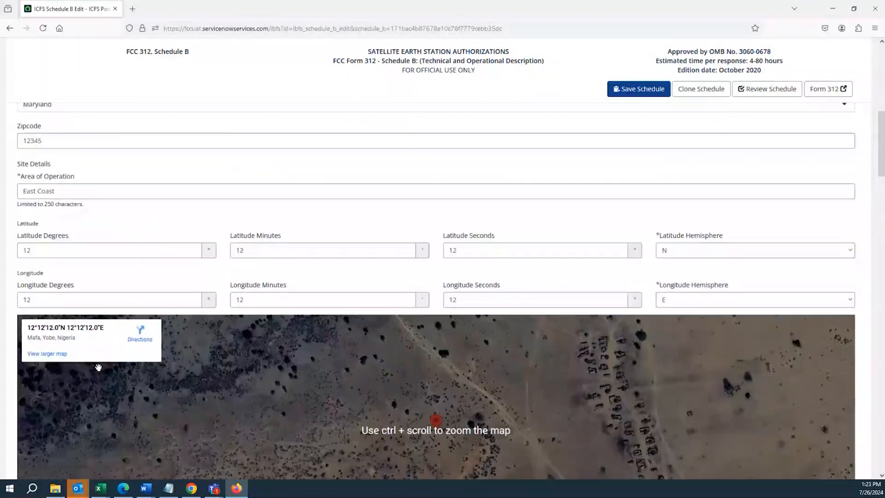
scroll(99, 369, up, 3)
scroll(99, 373, up, 3)
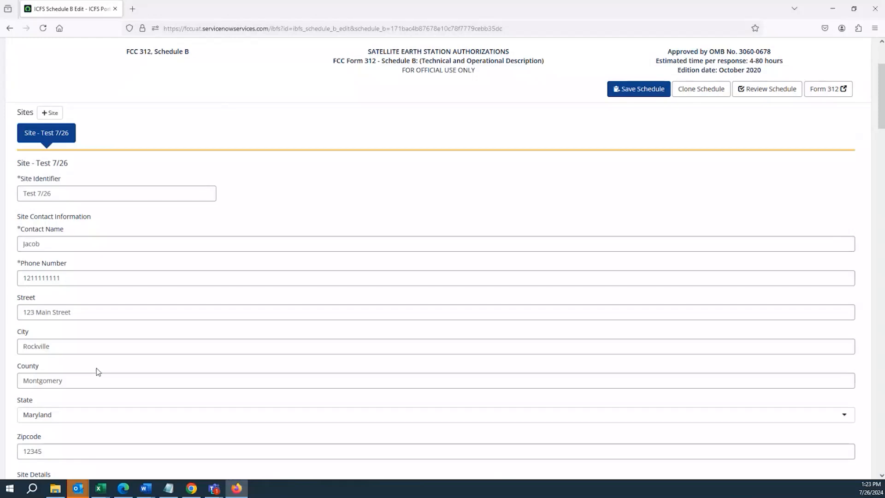
drag(76, 279, 15, 284)
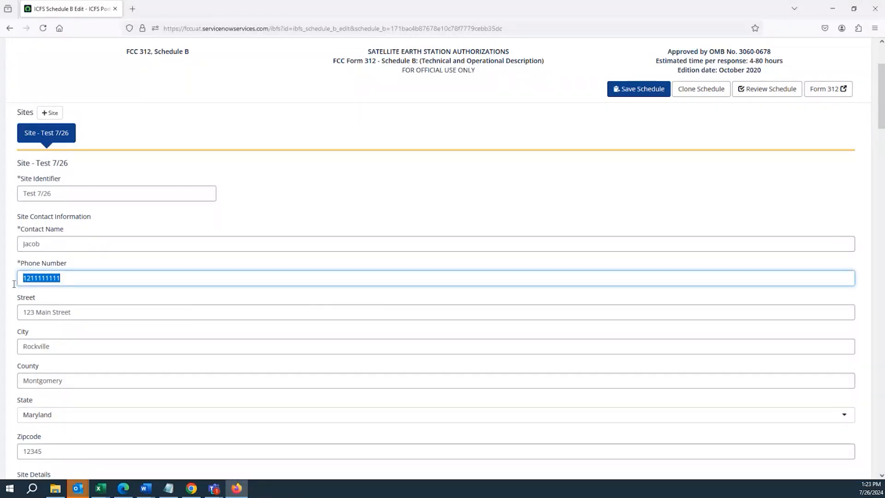
key(BackSpace)
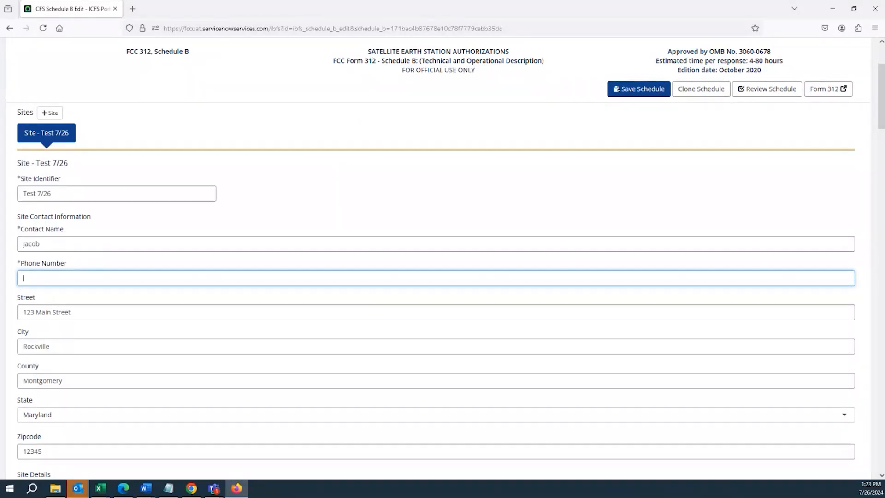
click(81, 314)
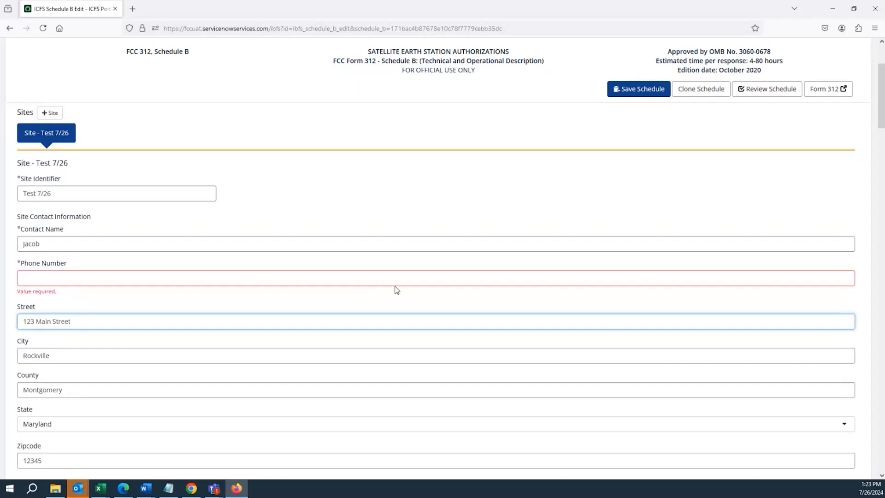
Open the Schedule B review and check its error summary and site information
scroll(783, 277, down, 20)
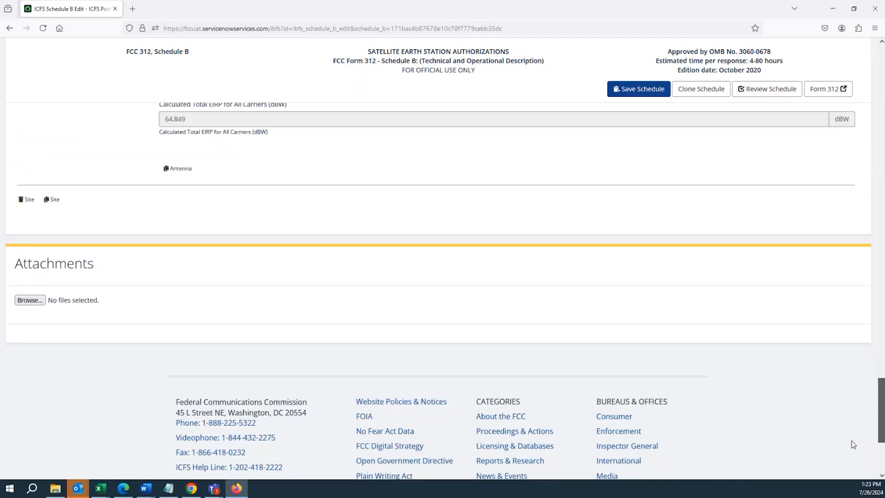
scroll(854, 414, up, 20)
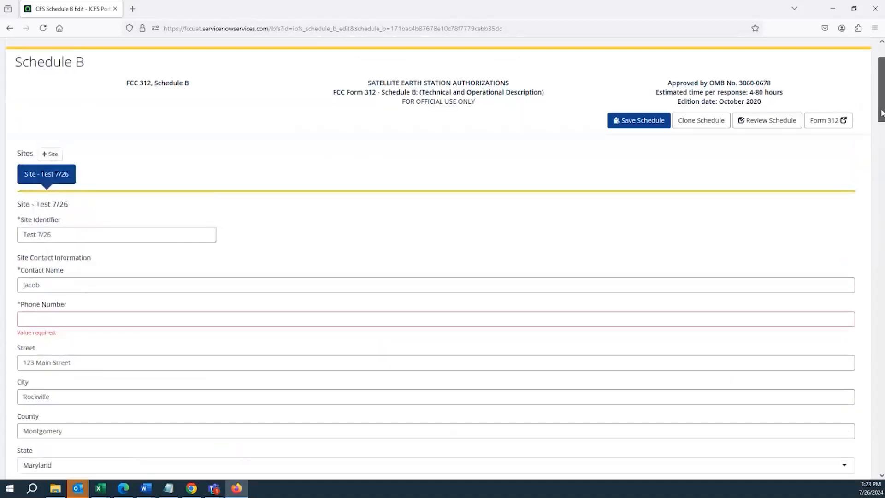
click(752, 133)
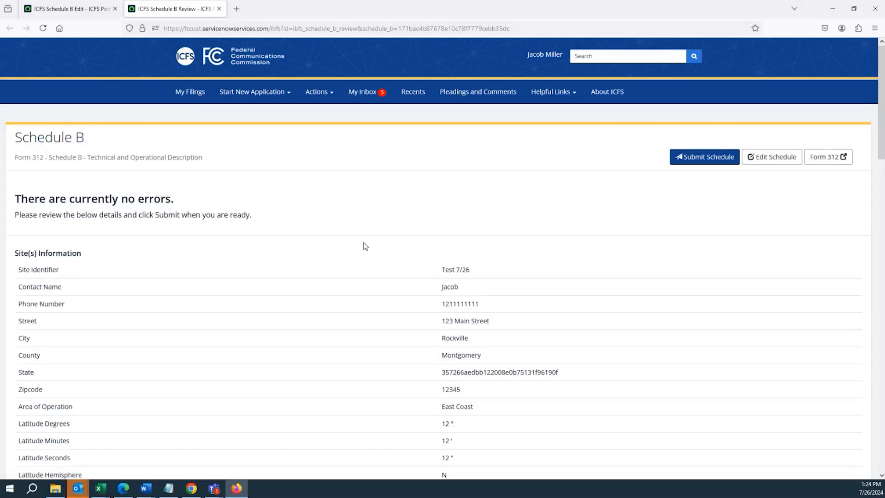
scroll(364, 245, down, 3)
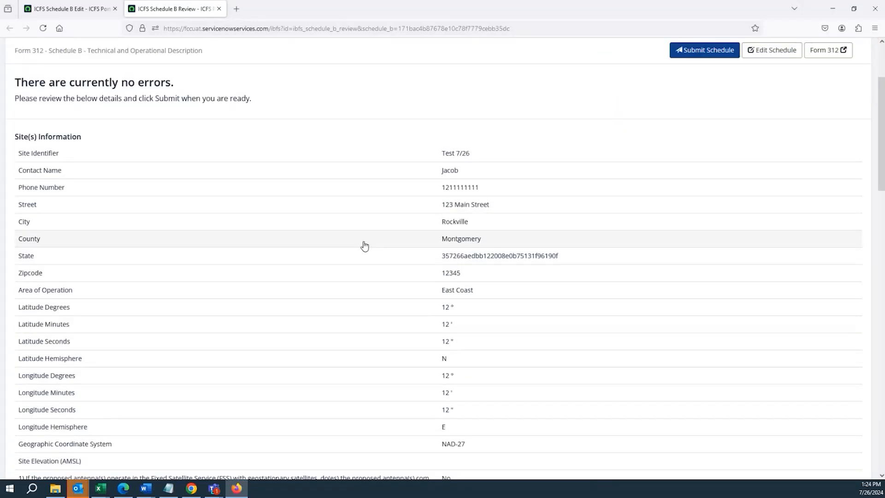
scroll(323, 221, up, 3)
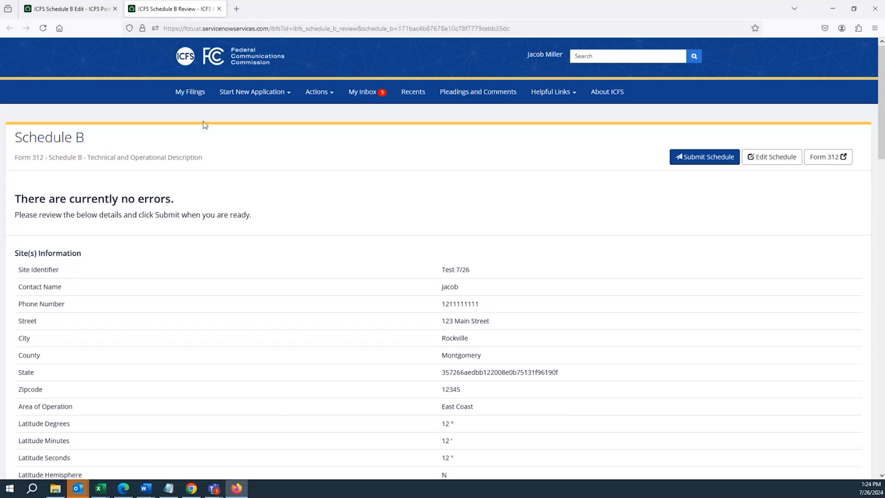
Reopen the schedule for editing from the review, clear the site contact's phone number and save the schedule
click(765, 161)
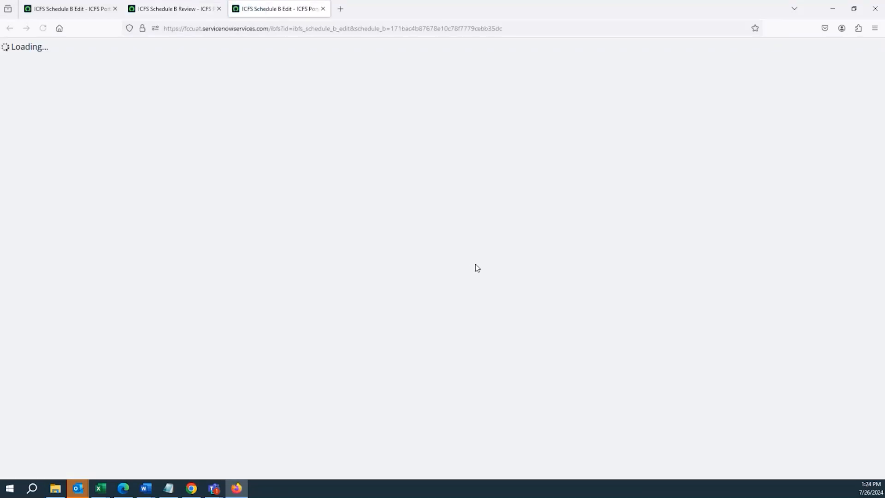
scroll(193, 281, down, 4)
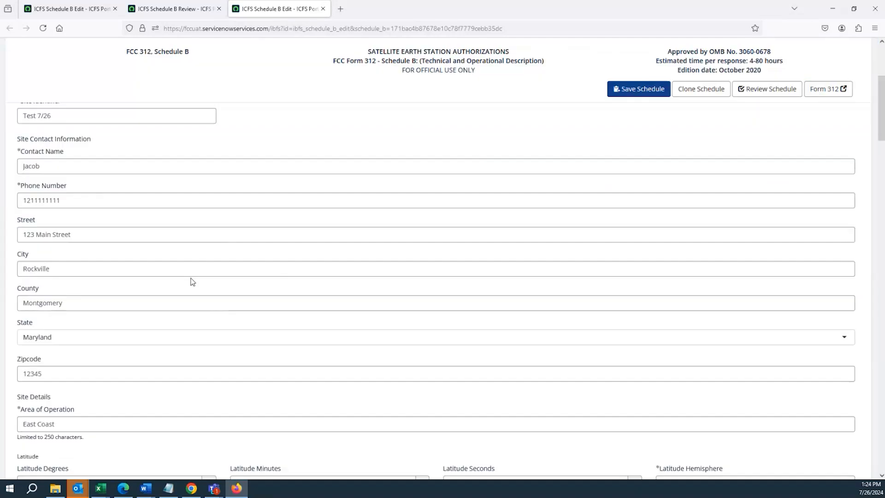
click(106, 201)
double_click(54, 200)
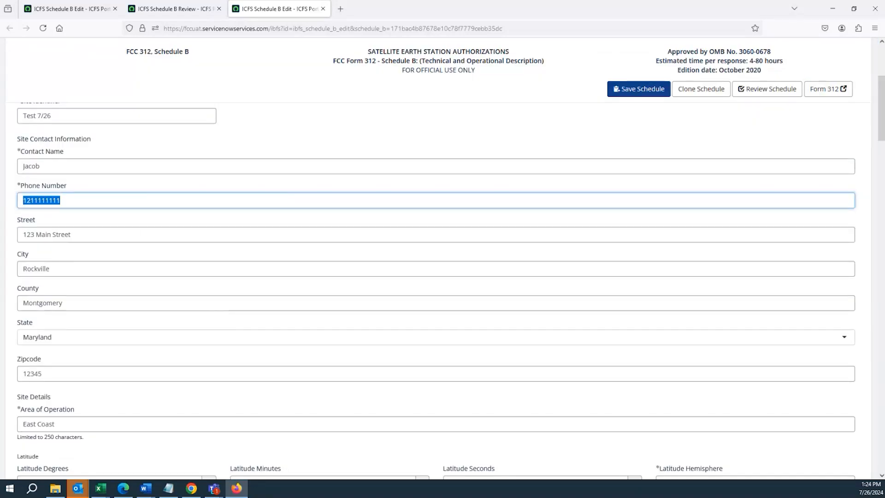
key(BackSpace)
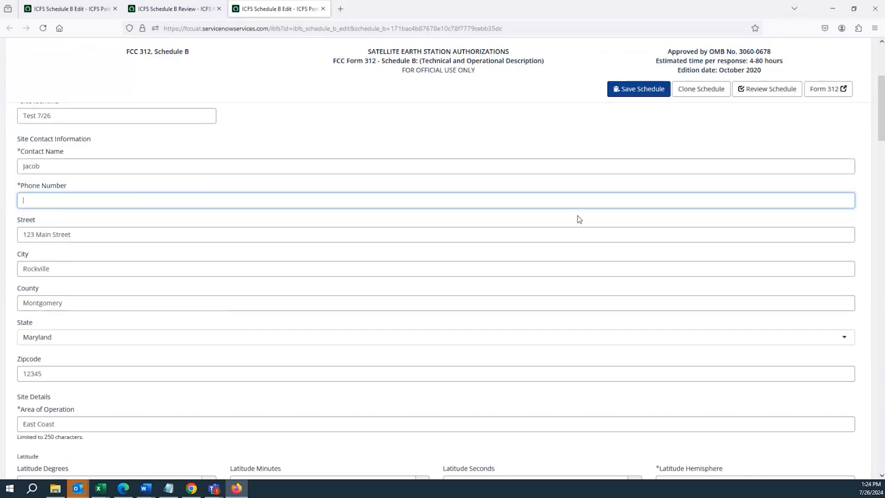
click(620, 91)
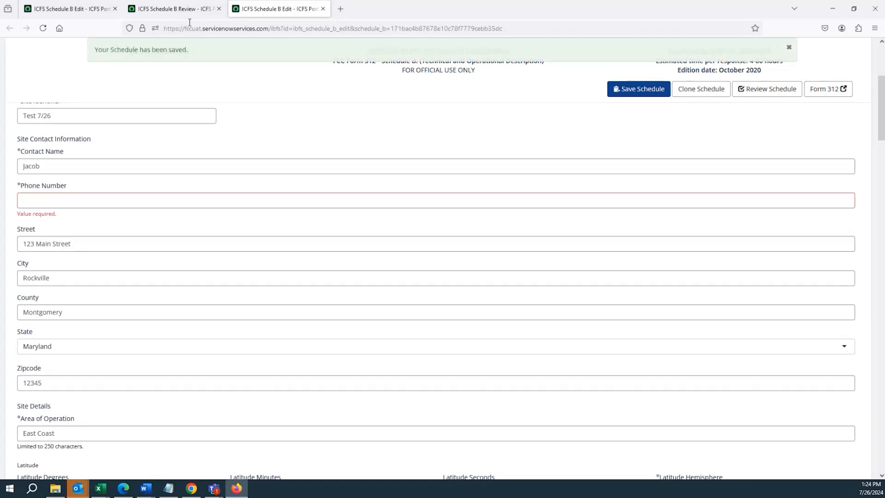
Close the outdated schedule pages, open a new review and examine the error details for the phone number
click(219, 9)
click(114, 9)
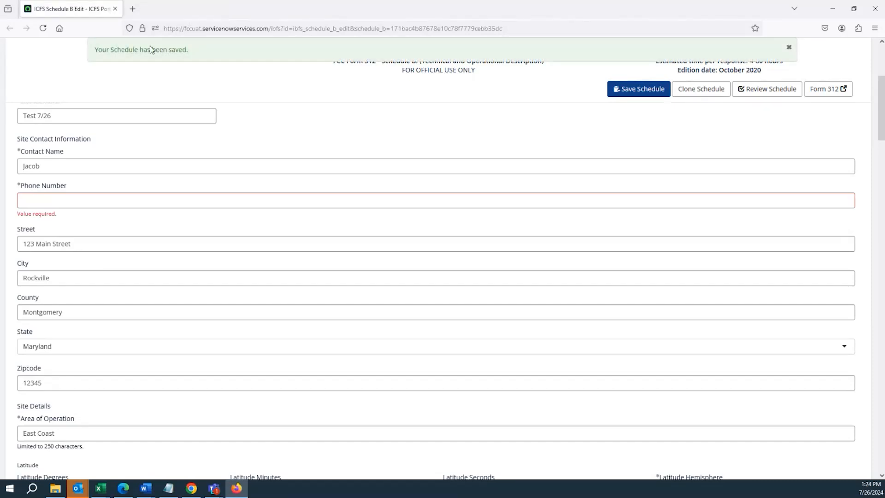
click(764, 92)
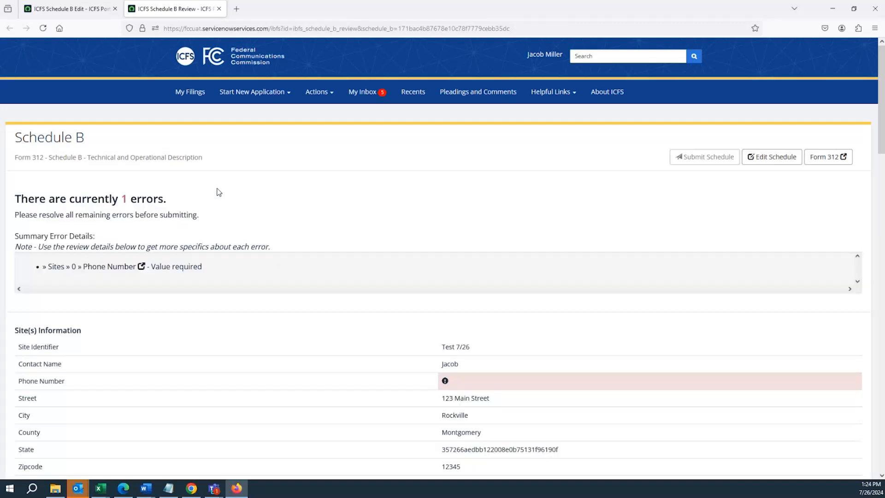
scroll(223, 196, down, 3)
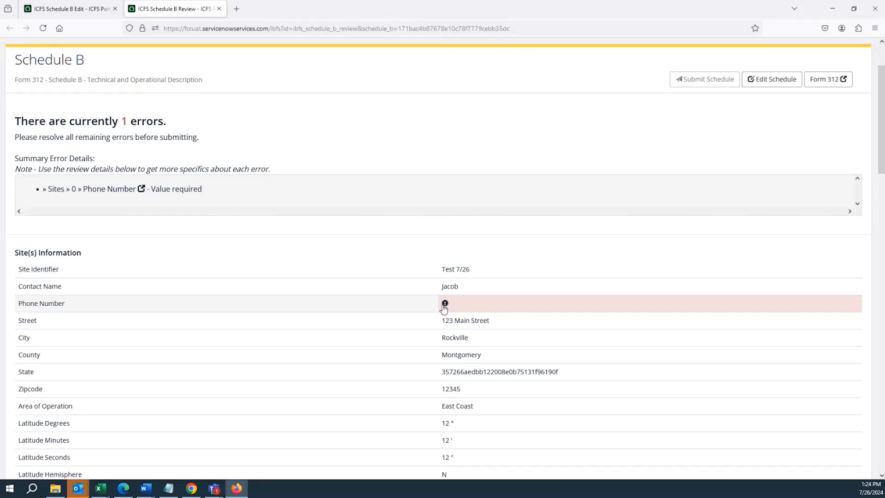
Return to editing the schedule, fill in the site contact's phone number and save the schedule
click(759, 81)
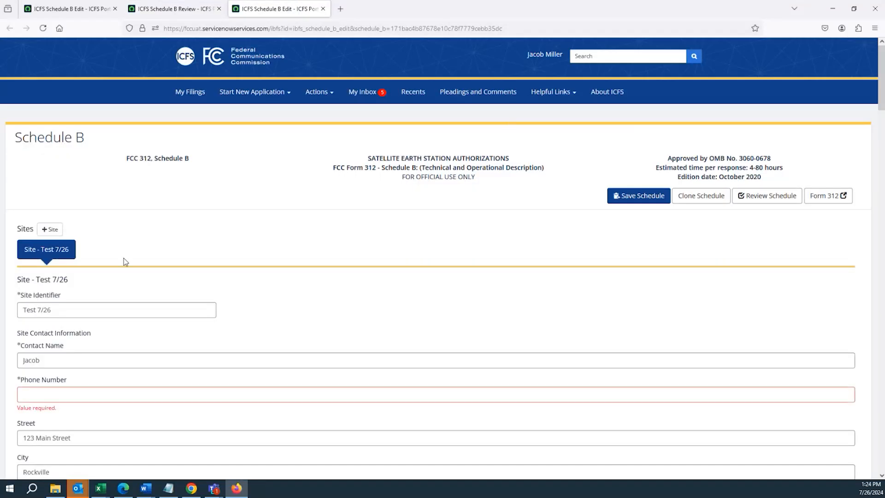
scroll(106, 281, down, 3)
click(105, 281)
text(121111111111)
click(138, 308)
click(621, 96)
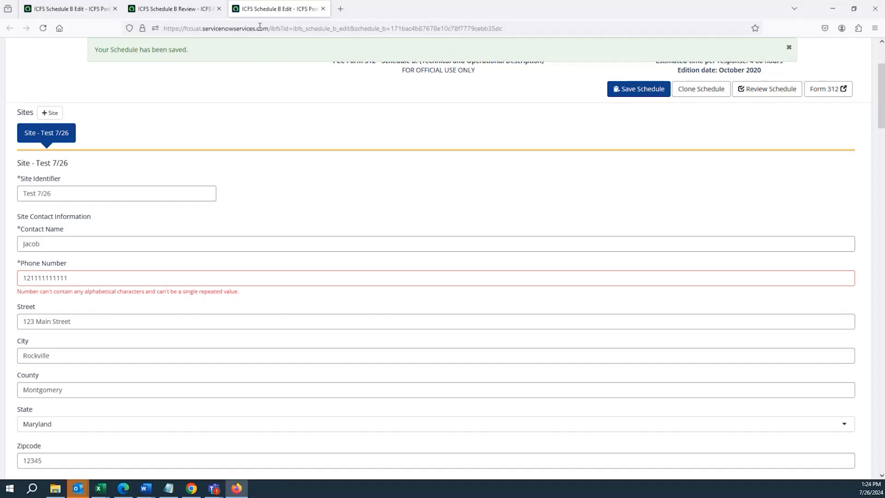
Close the older schedule pages and review the saved schedule for errors in the phone number
click(219, 10)
click(219, 9)
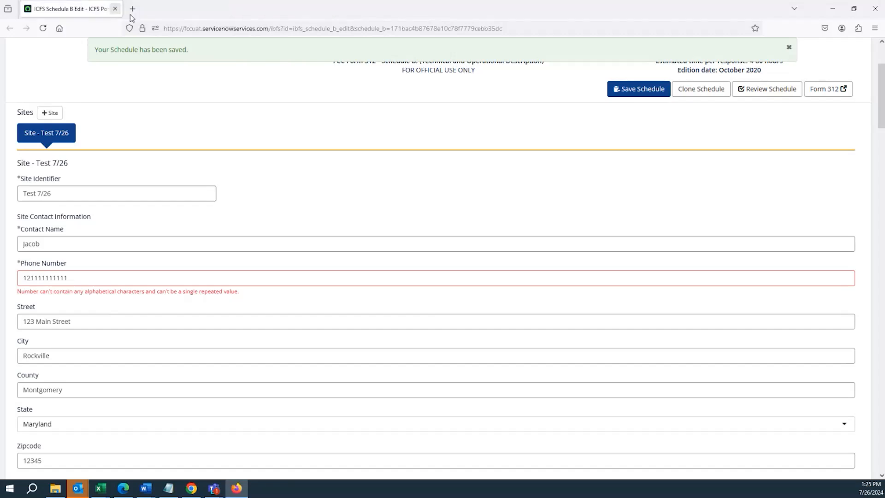
click(763, 94)
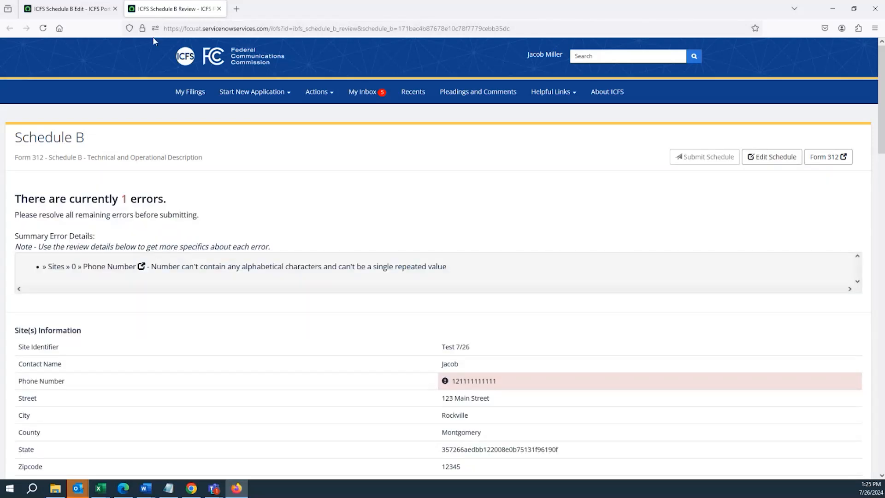
Go back to the edit form, remove the last digits of the site contact's phone number and save the schedule
click(92, 14)
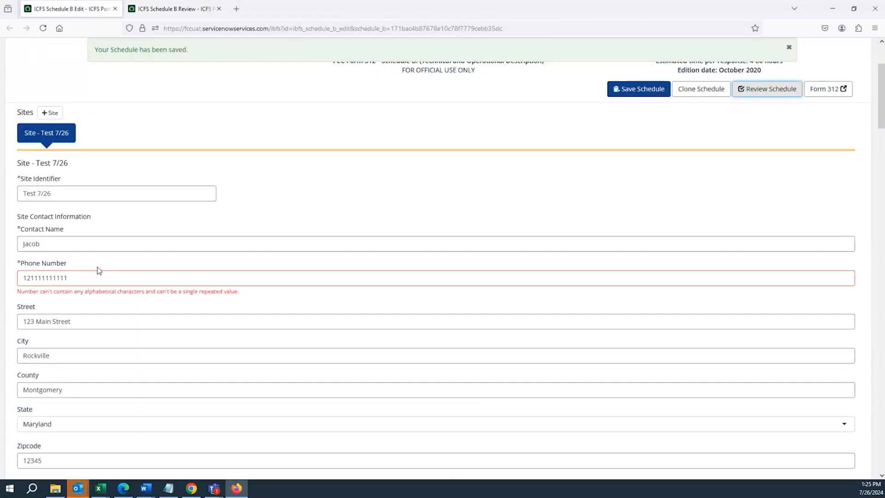
drag(69, 277, 56, 278)
key(BackSpace)
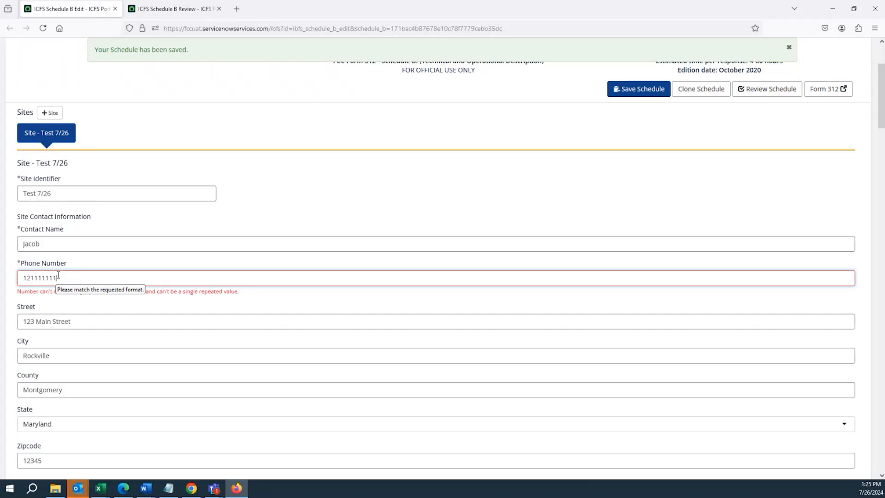
click(637, 95)
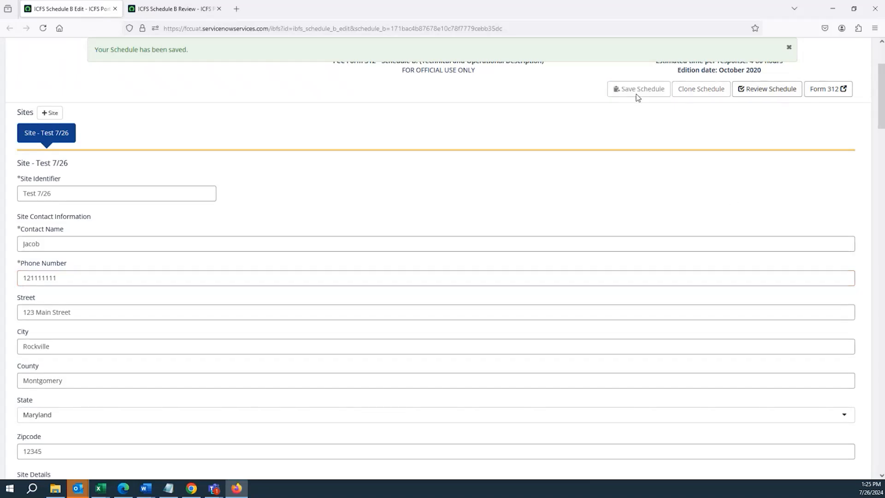
Try to reload the open schedule review with the corrected phone number
click(167, 7)
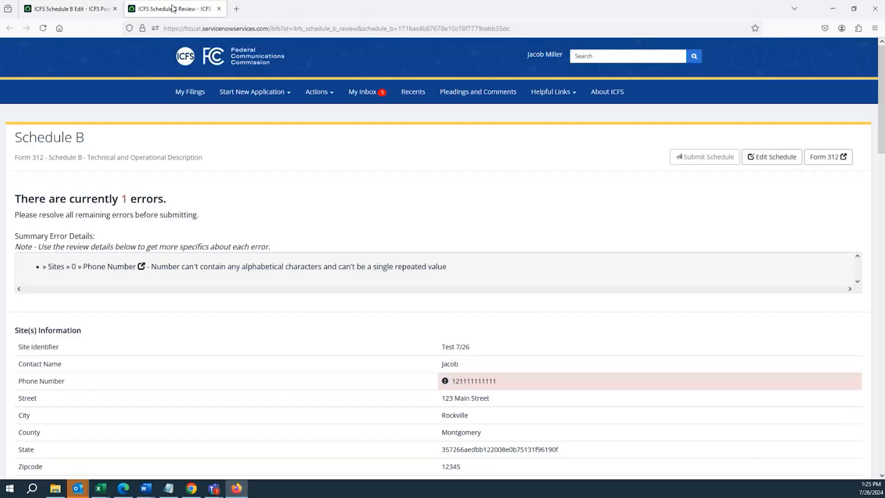
click(185, 28)
key(Return)
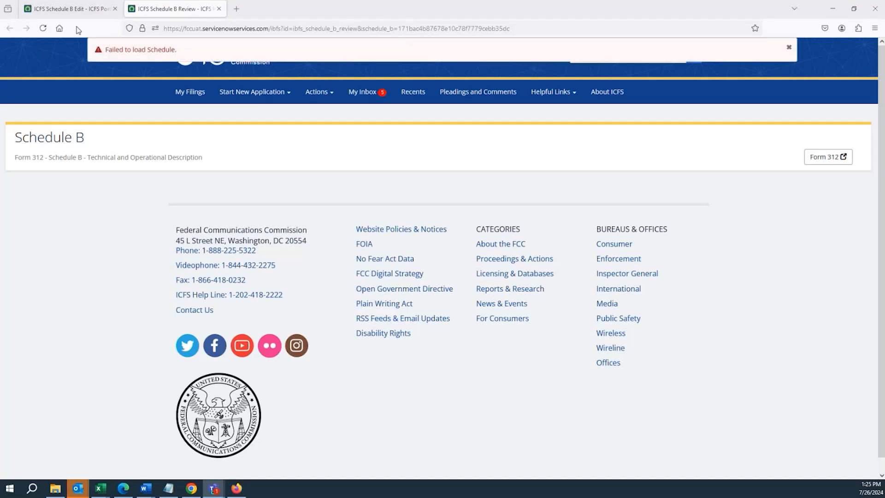
Close the old review page and open a fresh review of the schedule from the edit form
click(84, 11)
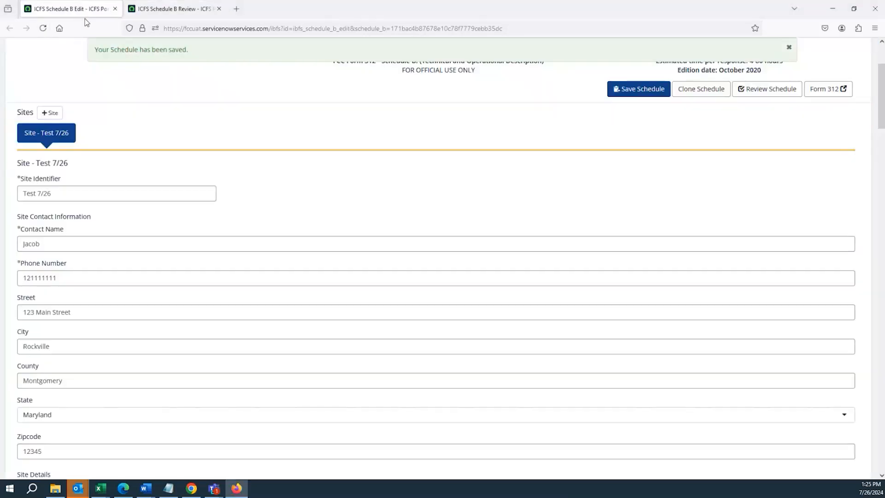
click(219, 9)
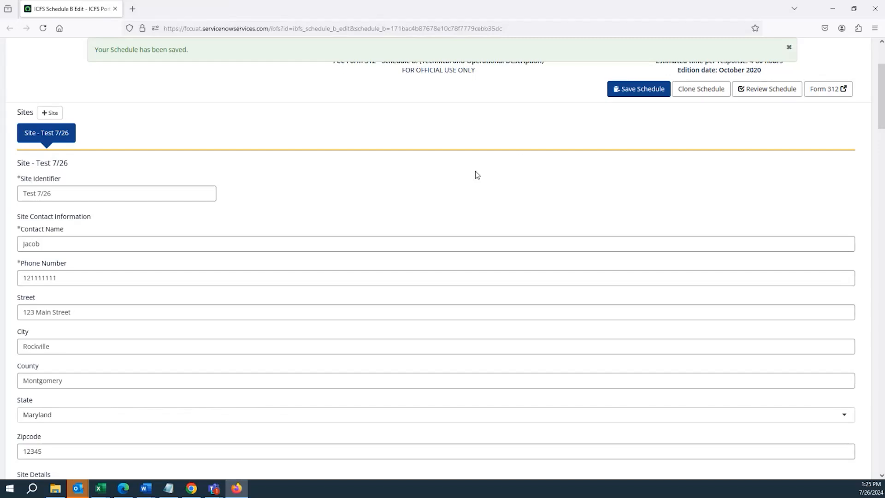
click(756, 93)
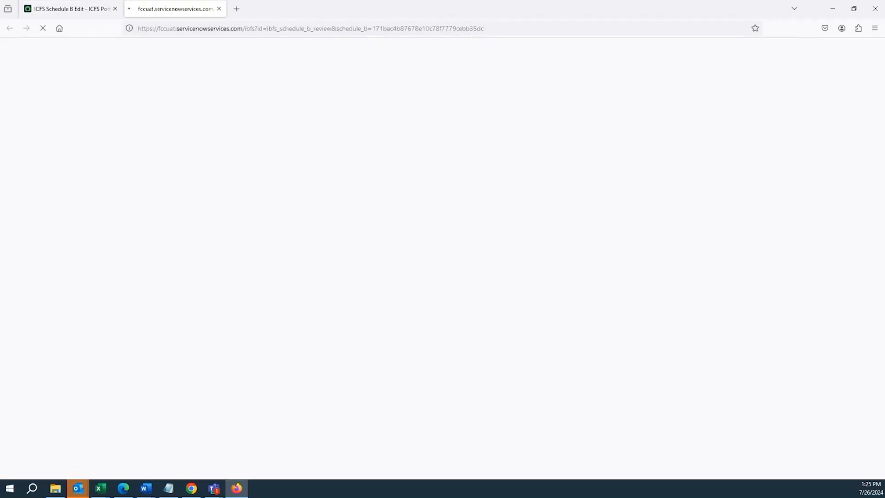
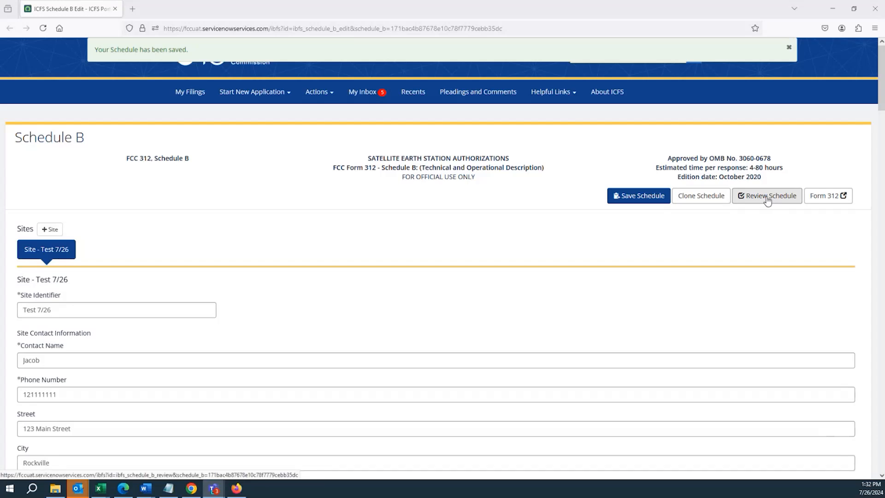
Try to open the schedule review from the edit form and reload it, and close the review page
click(767, 198)
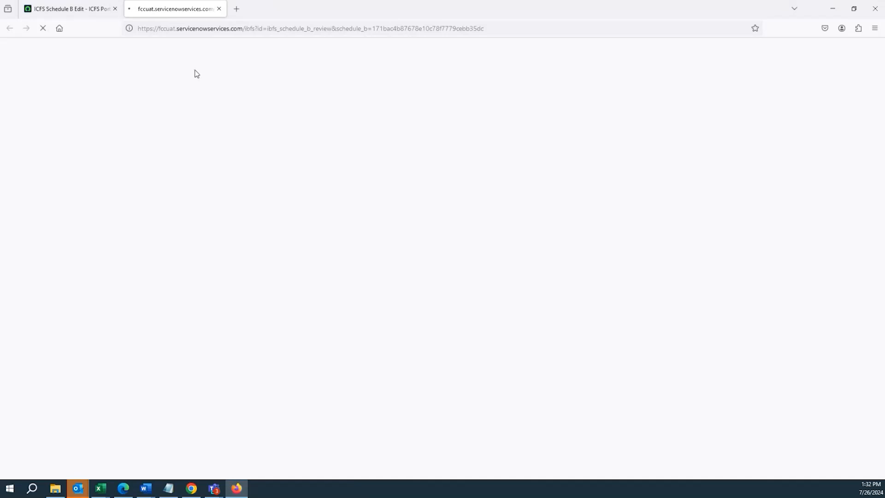
click(211, 29)
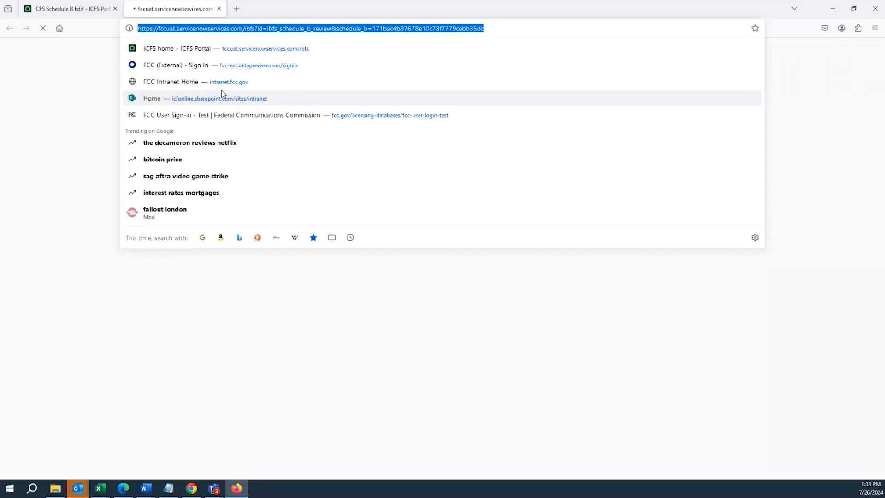
key(Return)
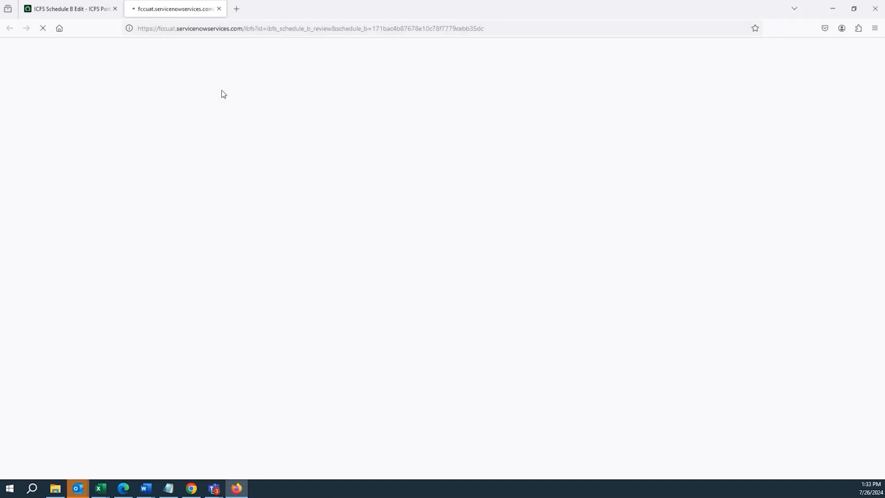
click(219, 10)
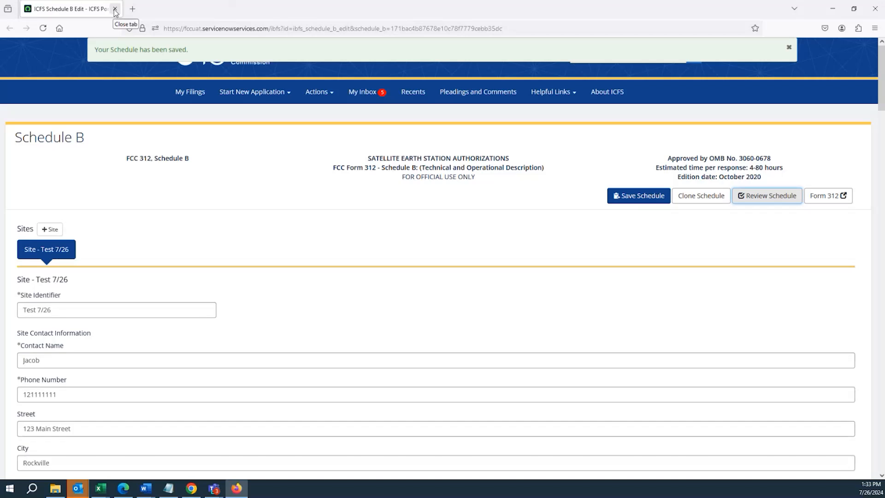
Close the remaining Schedule B edit page and reopen the ICFS portal home page
click(115, 10)
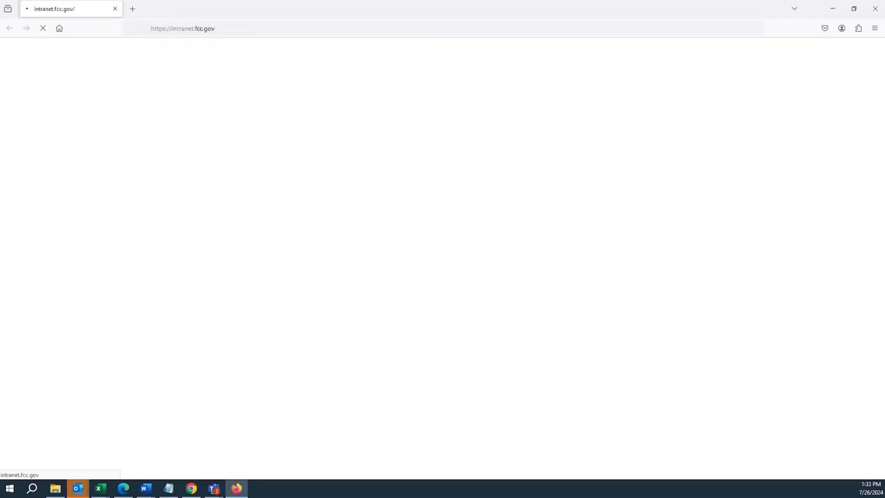
click(215, 30)
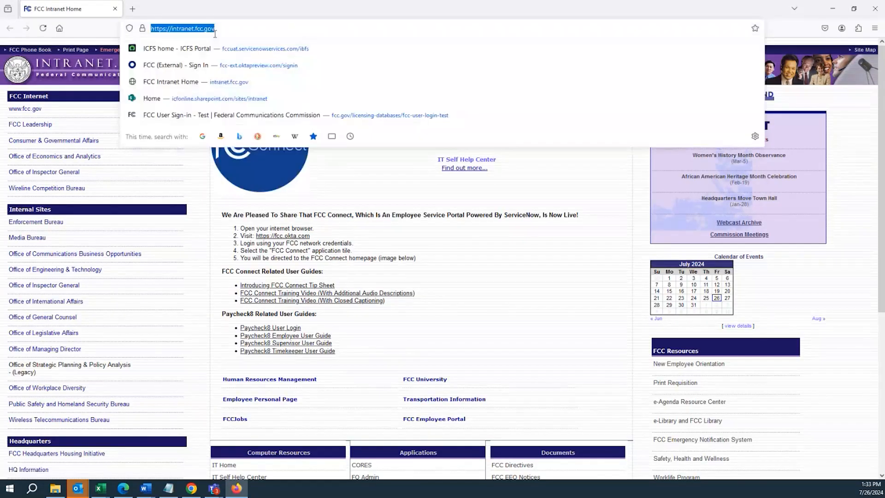
click(232, 51)
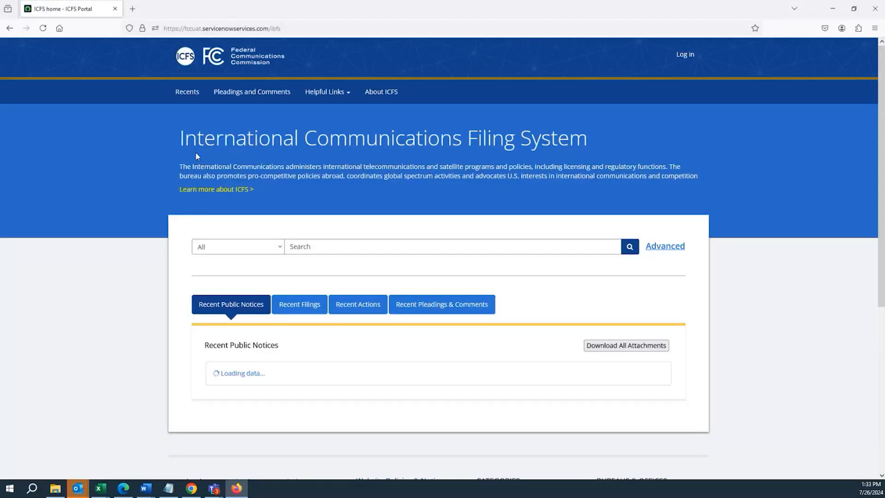
Sign in to the ICFS portal again with the saved user account
click(685, 54)
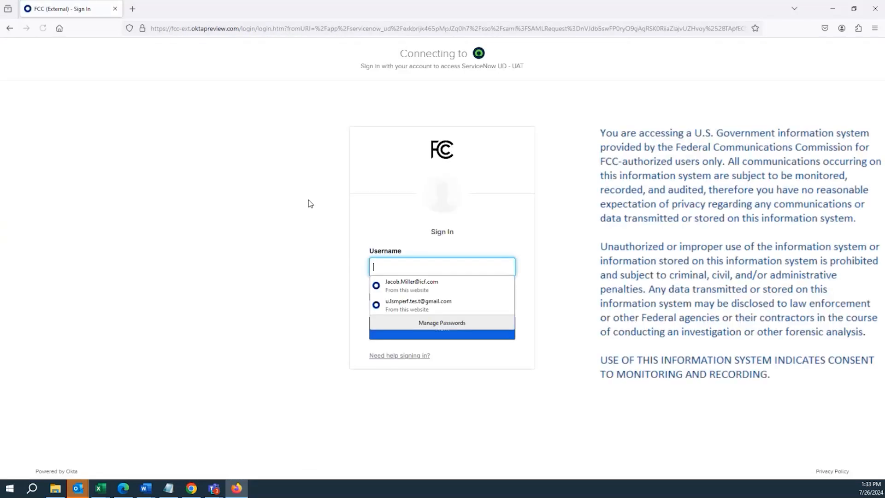
click(375, 286)
click(397, 331)
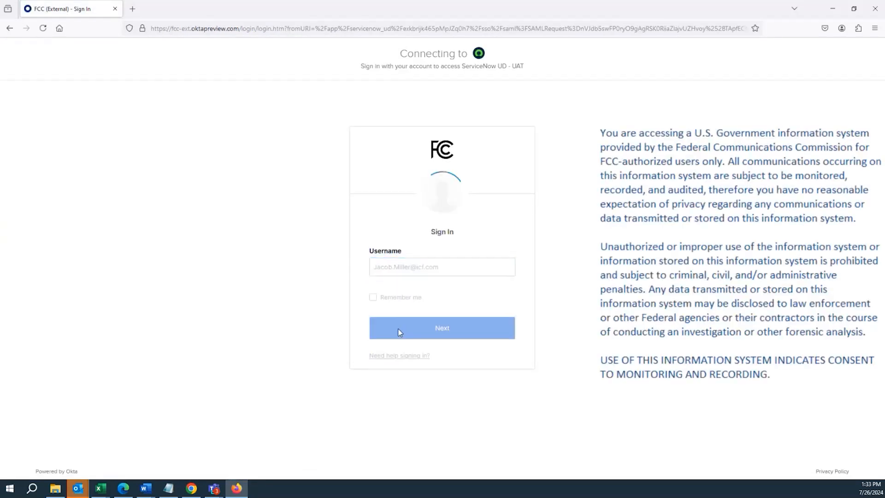
click(397, 363)
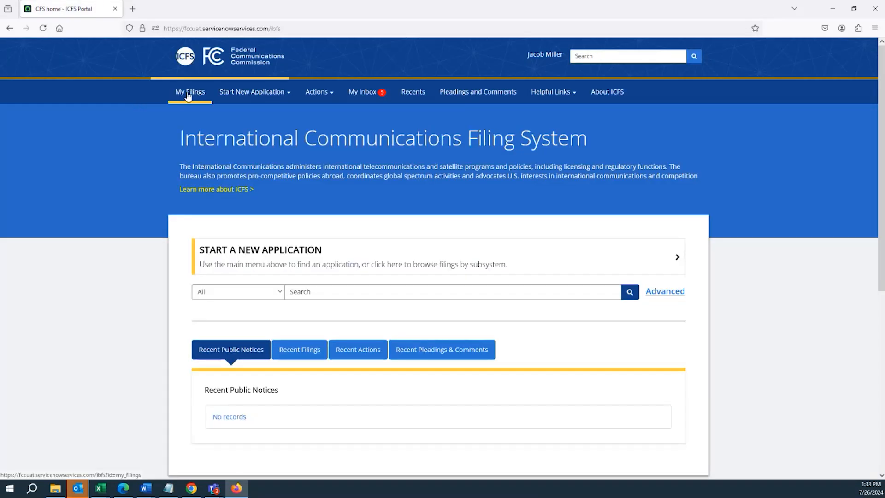
Open Schedule B of the "Demo Schedule B 7/26" draft from My Filings and review the schedule for errors
click(188, 94)
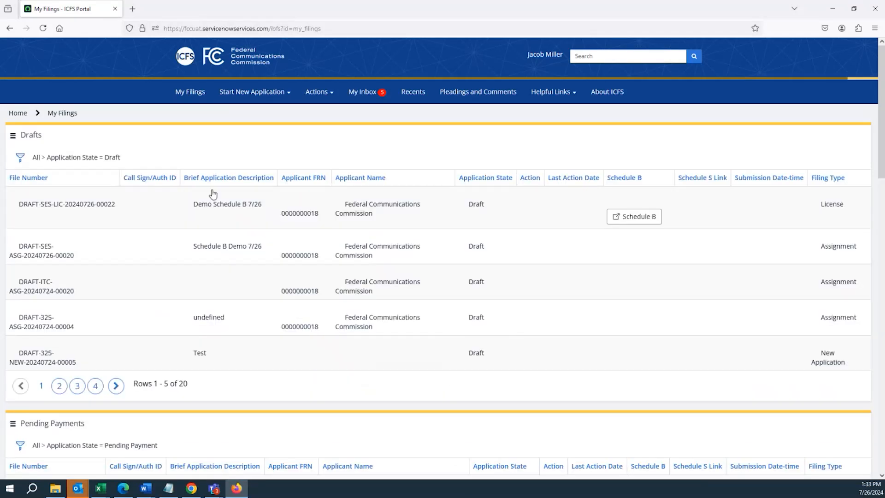
click(616, 216)
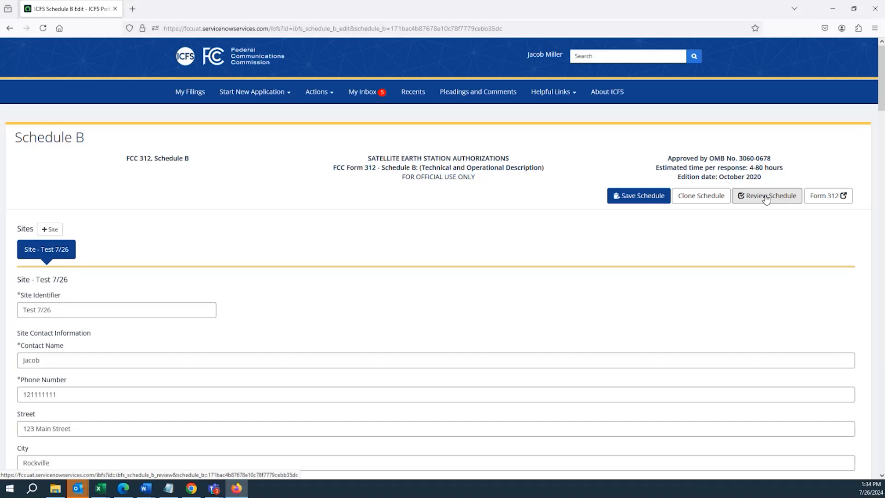
scroll(205, 250, down, 1)
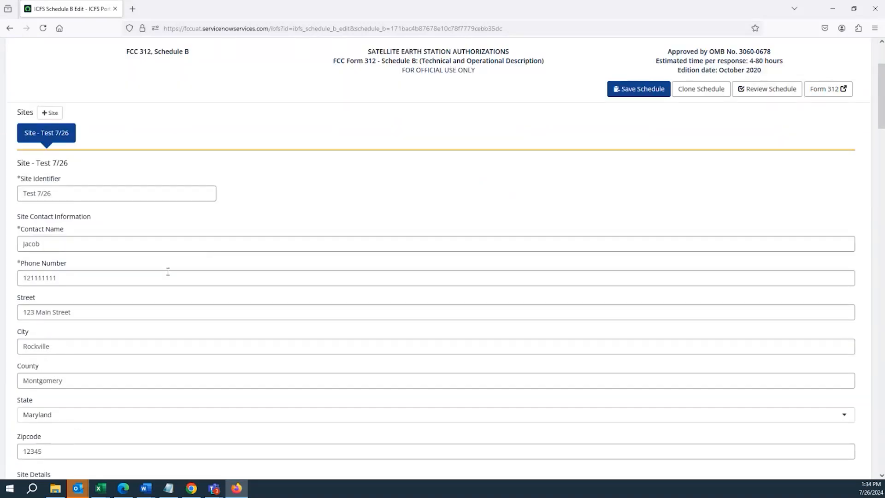
scroll(505, 221, up, 1)
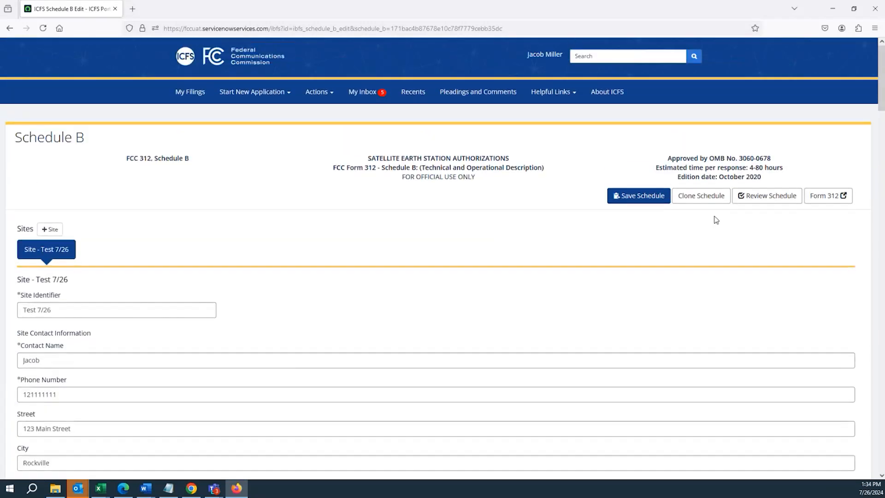
click(764, 202)
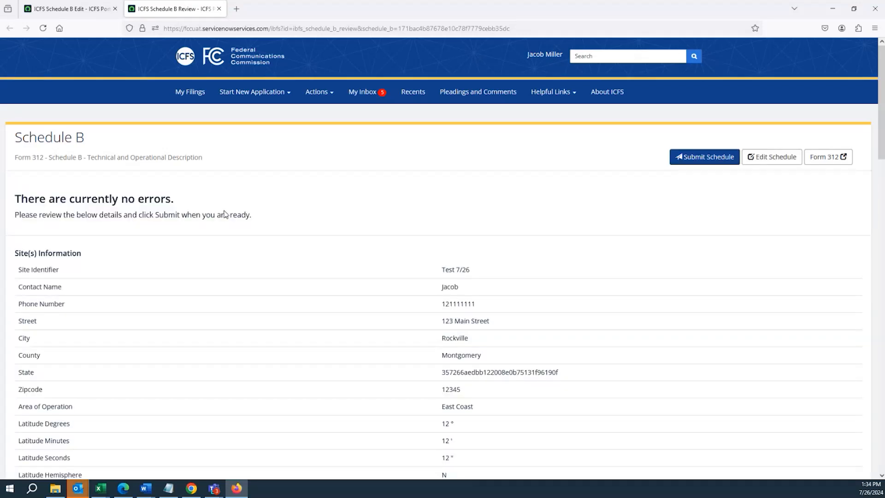
triple_click(145, 197)
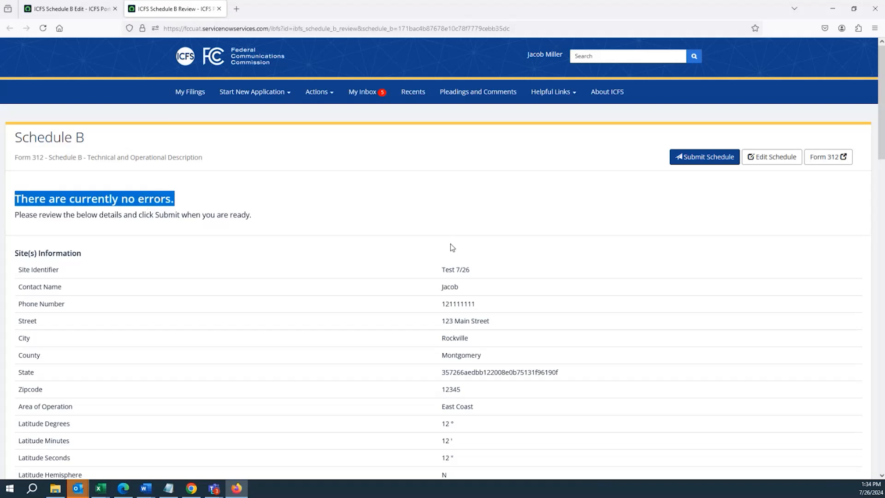
Submit the reviewed Schedule B and highlight the submission message
click(688, 159)
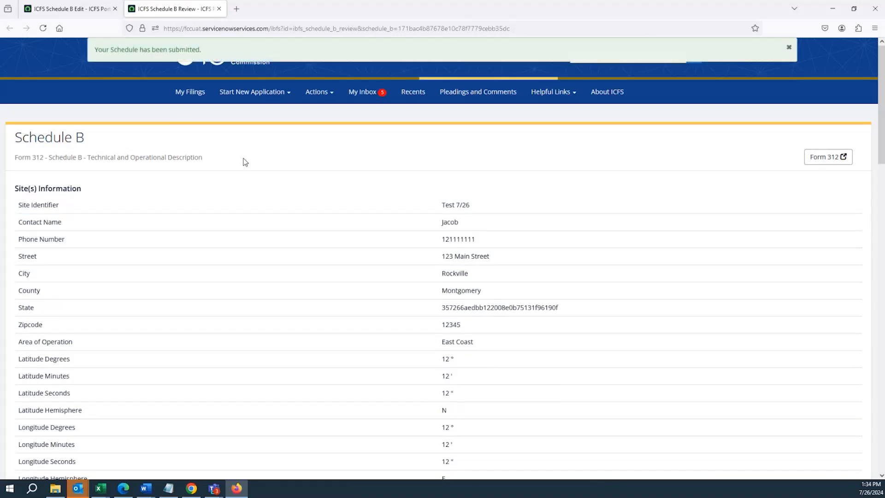
triple_click(136, 51)
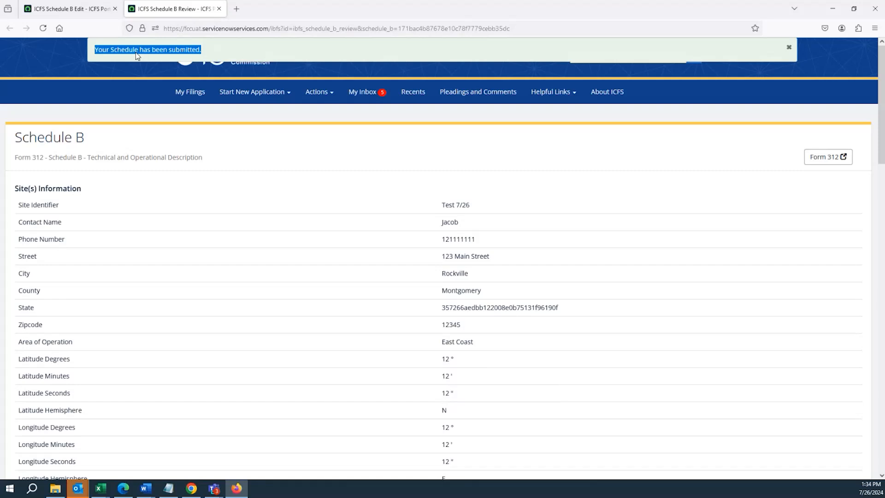
triple_click(136, 53)
double_click(136, 53)
click(348, 196)
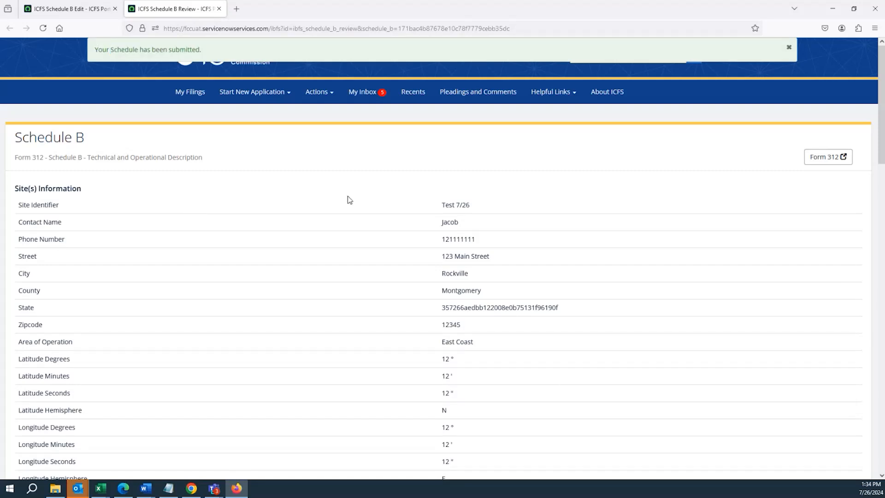
Open the related Form 312 application and look through its applicant and contact information
click(819, 158)
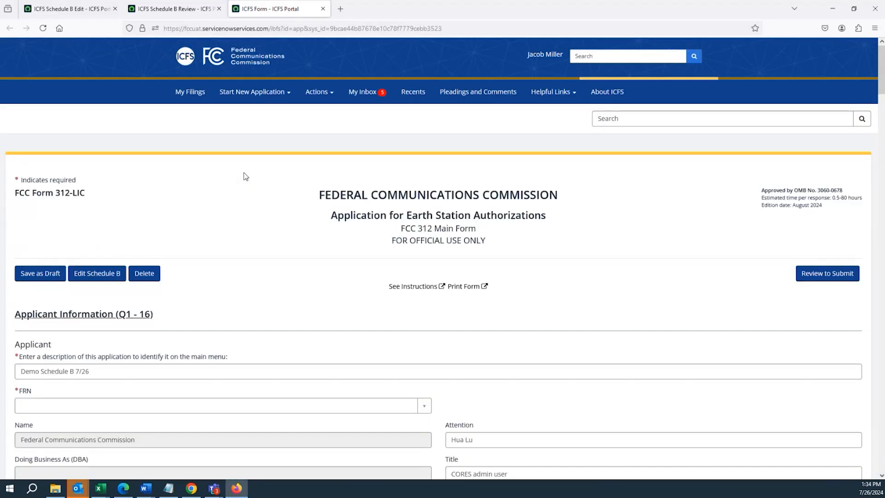
scroll(497, 260, down, 2)
scroll(784, 182, up, 8)
scroll(767, 195, up, 3)
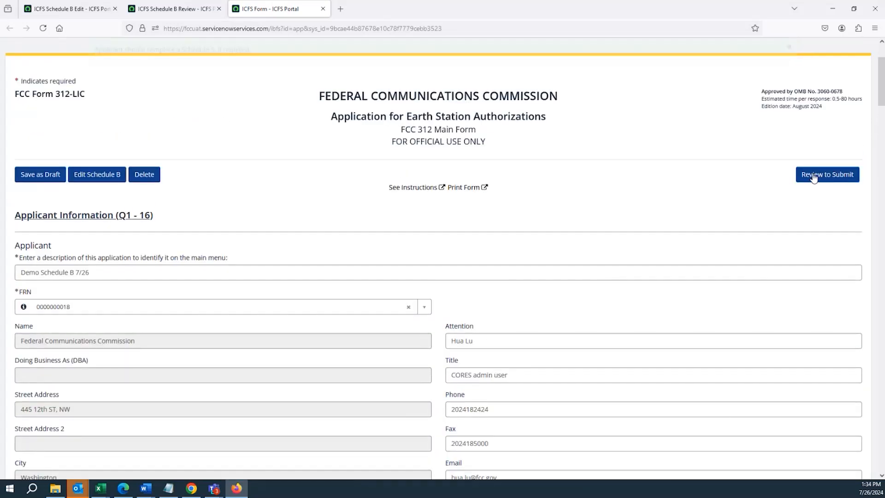
scroll(456, 182, down, 4)
scroll(424, 172, down, 8)
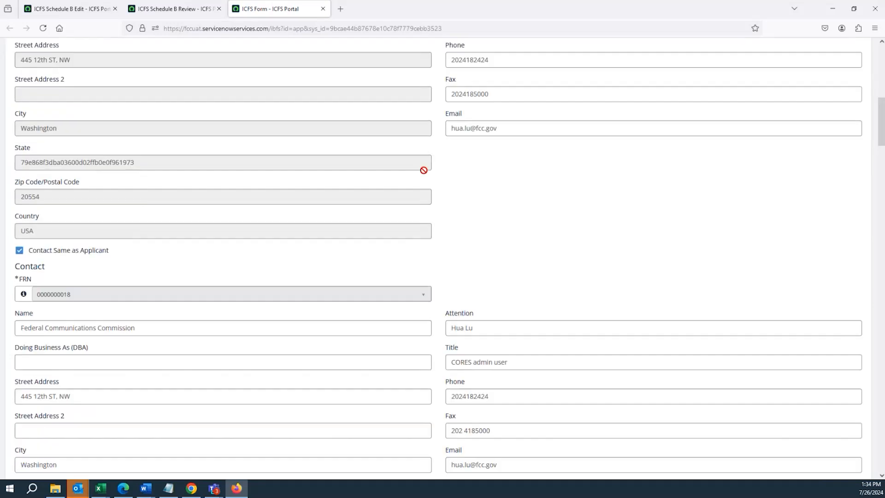
click(473, 267)
click(471, 311)
drag(880, 144, 880, 62)
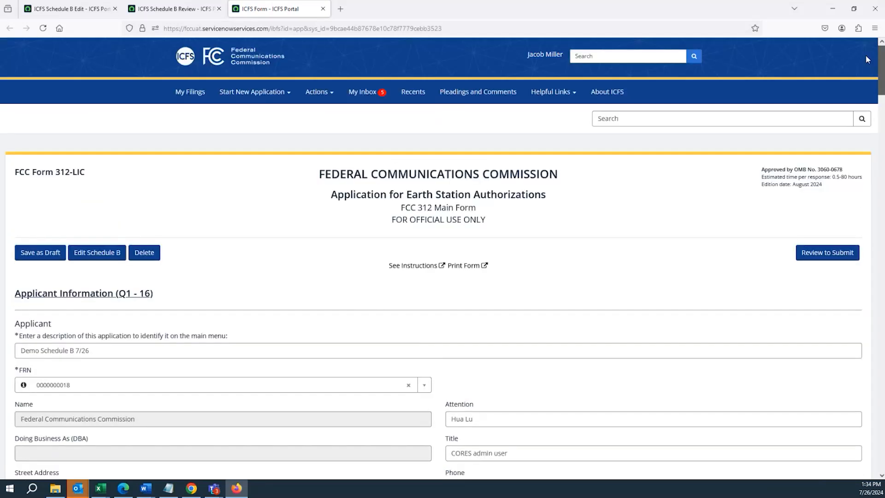
Save the Form 312 application as a draft and open it in review mode for submission
click(40, 253)
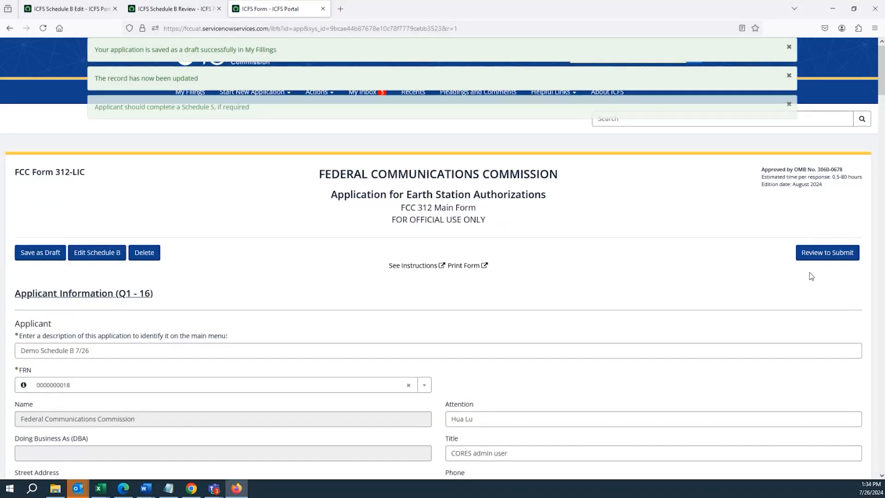
click(812, 255)
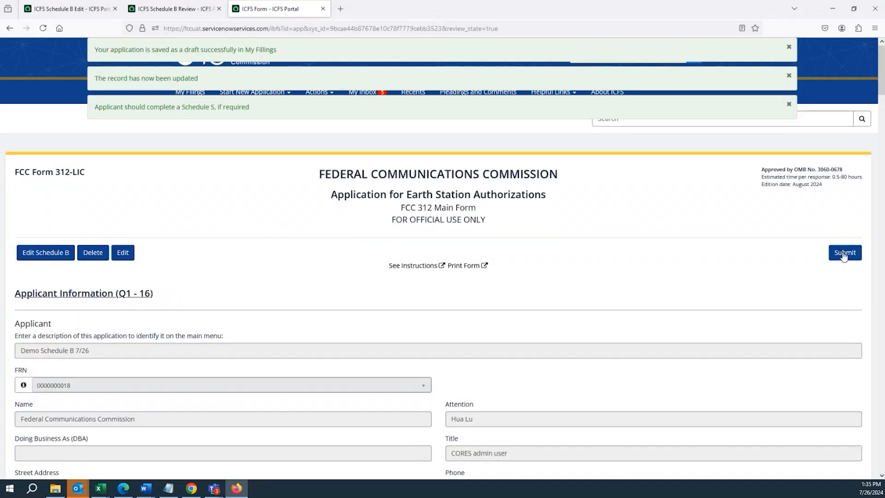
Submit the Form 312 application and highlight the submission ID on the confirmation page
click(843, 254)
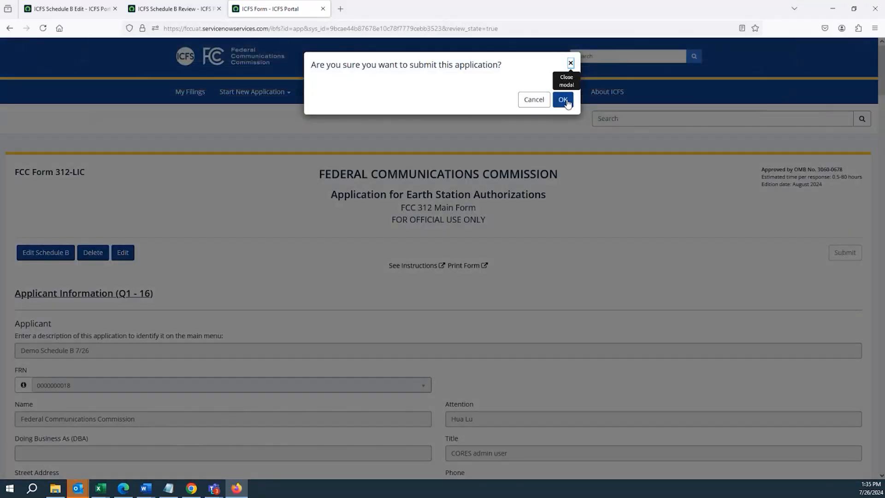
click(563, 100)
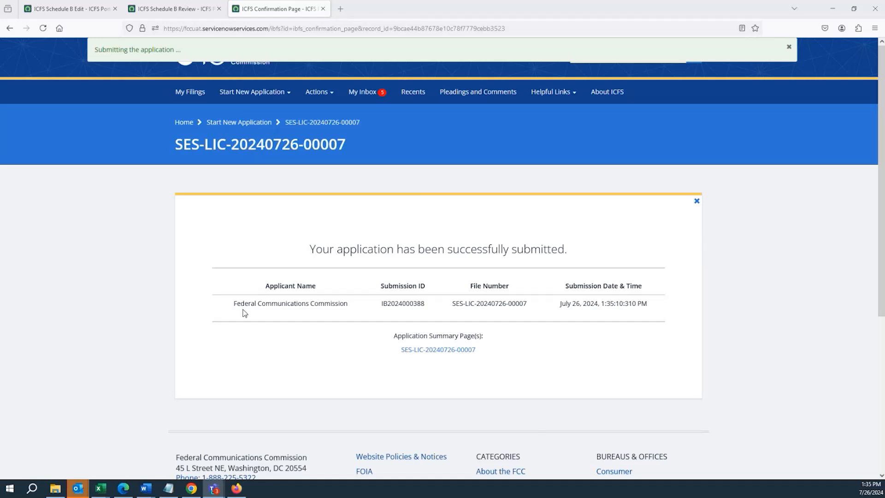
drag(234, 304, 427, 308)
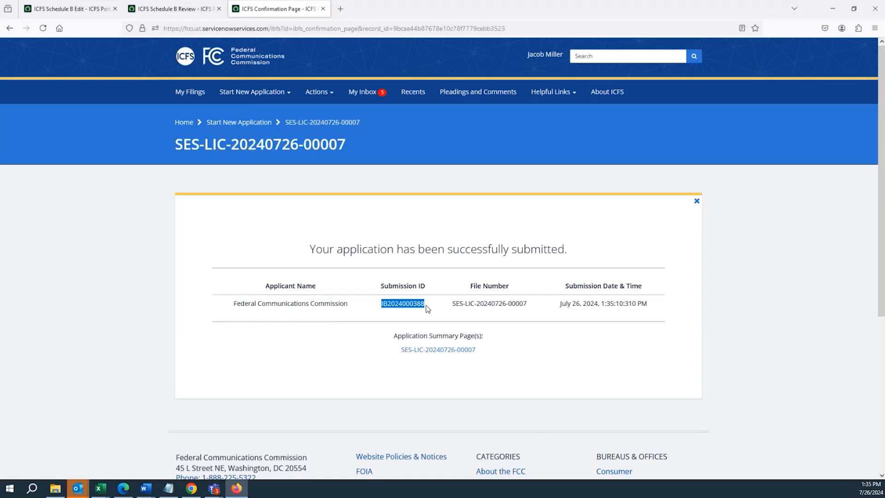